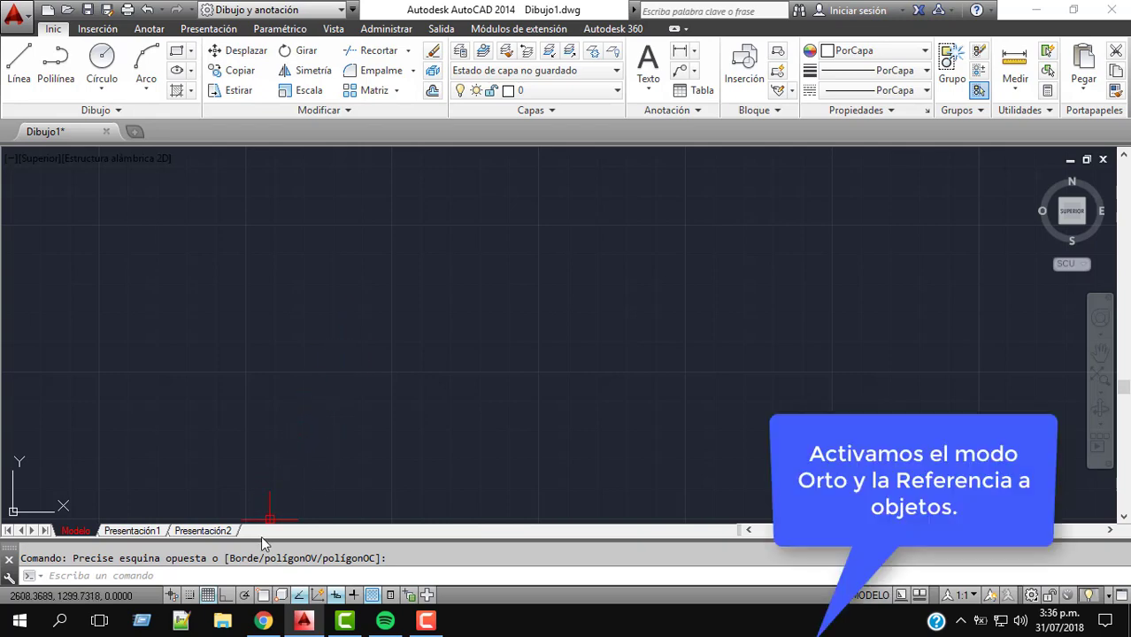
- Turn on Orto and object snap with Punto final, Centro and Cuadrante modes enabled
click(226, 594)
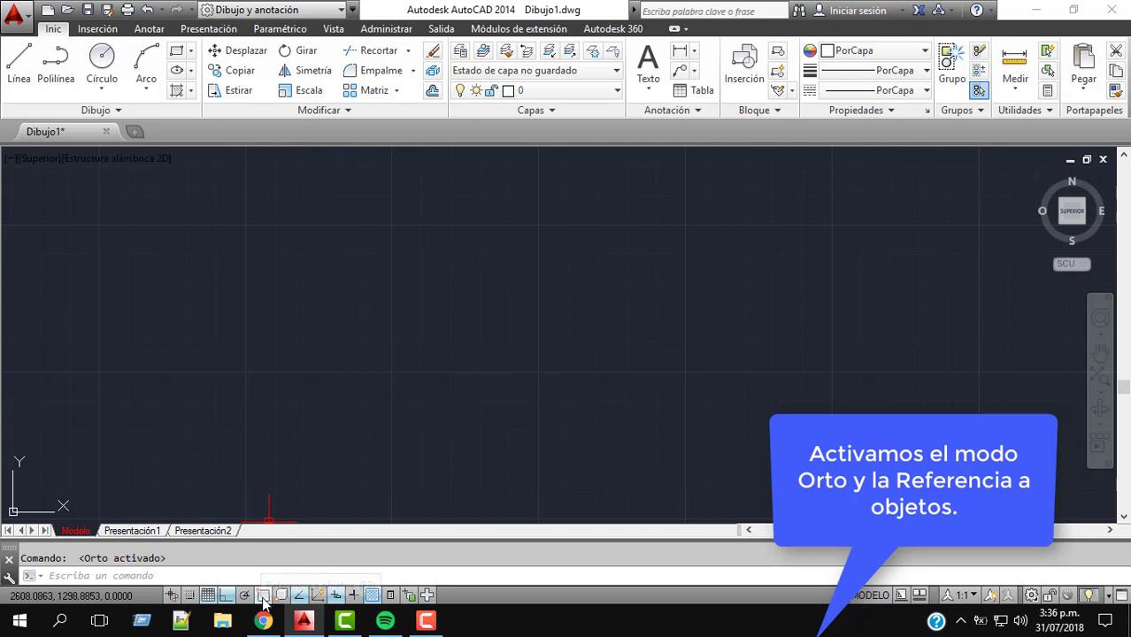
click(263, 598)
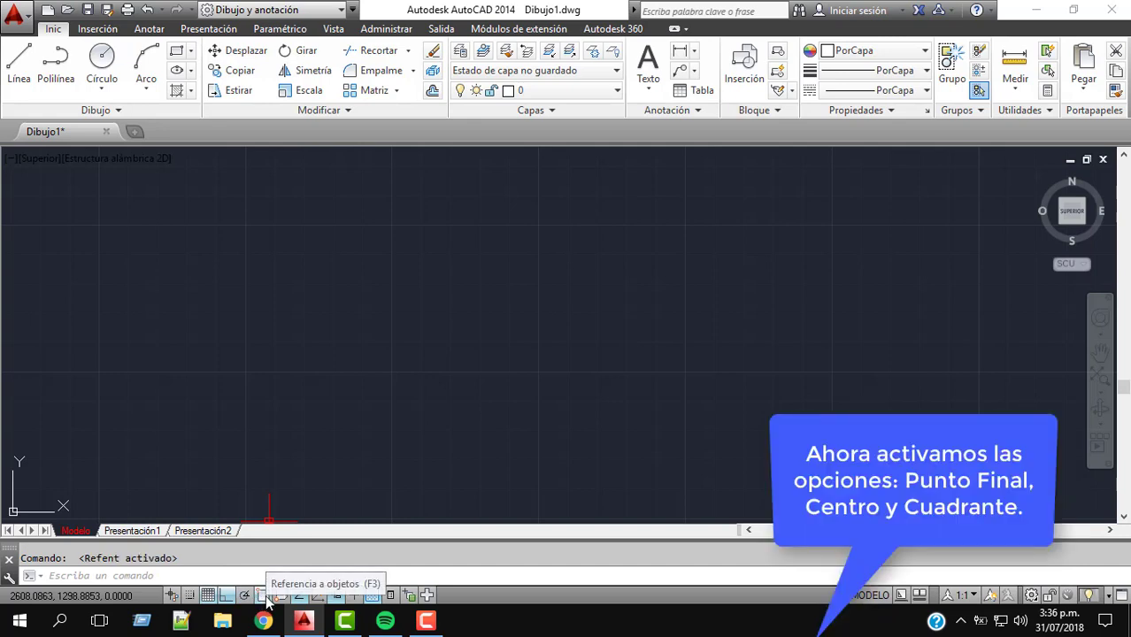
right_click(266, 601)
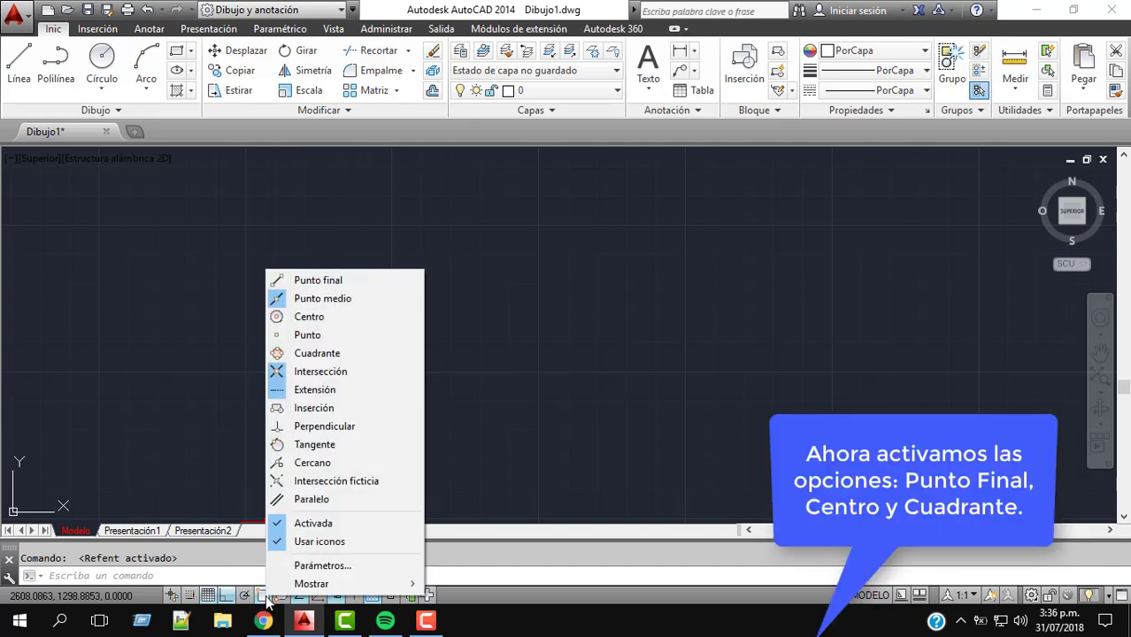
click(321, 283)
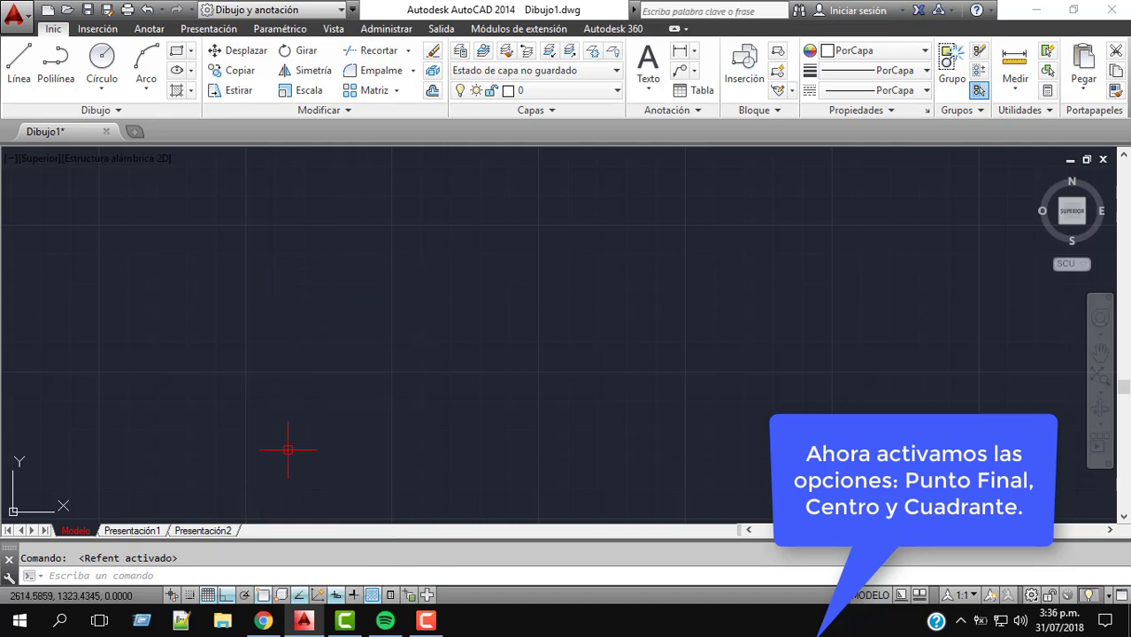
right_click(264, 598)
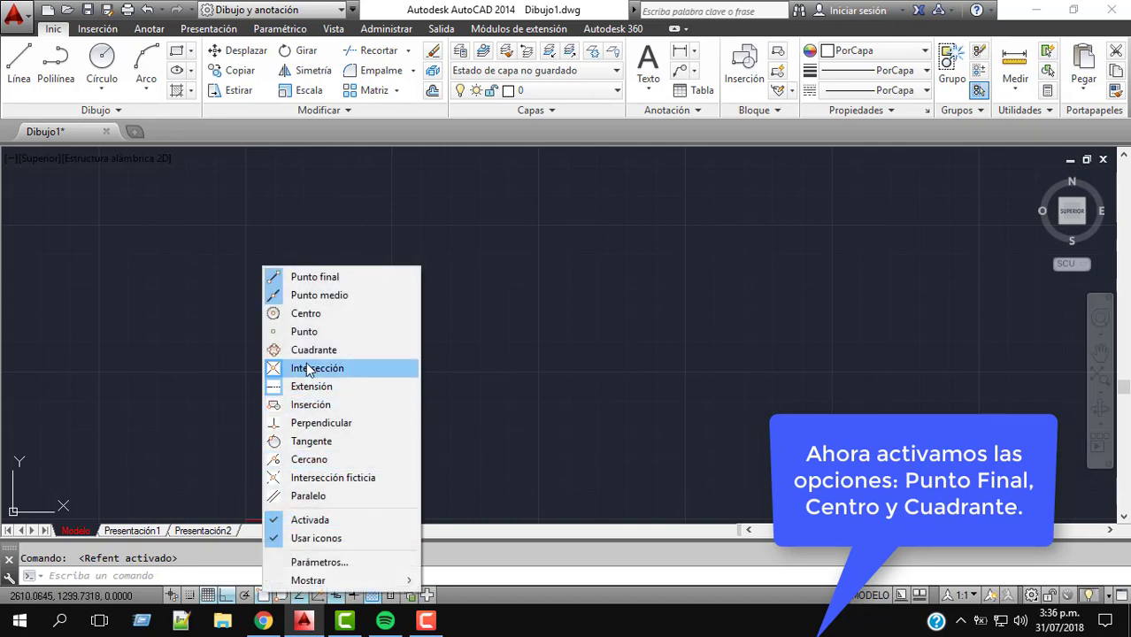
click(324, 319)
right_click(267, 599)
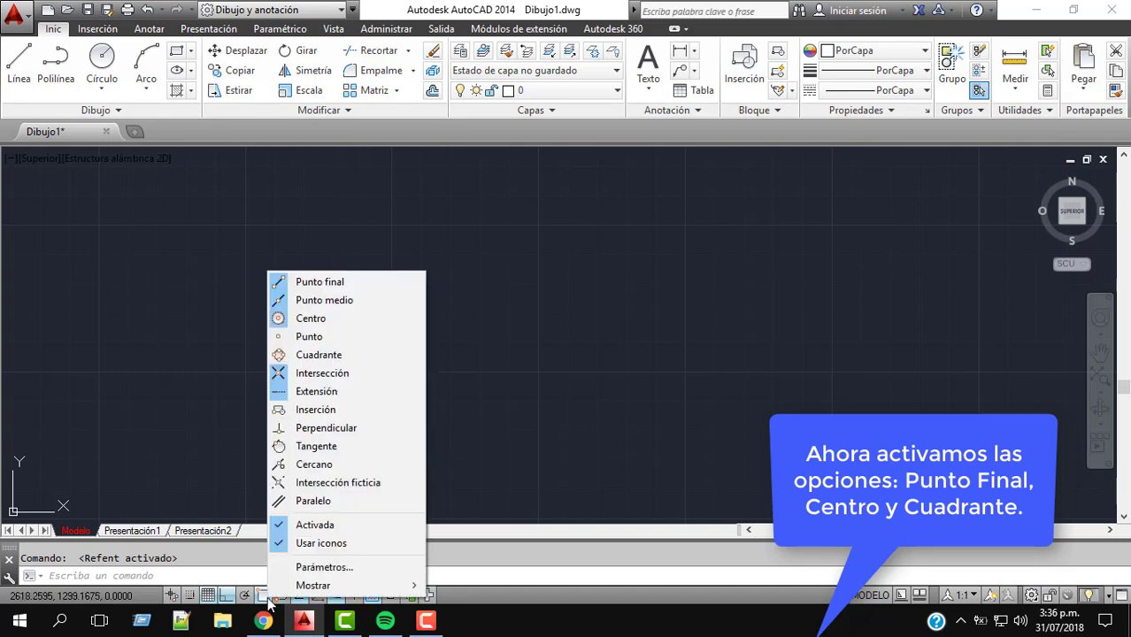
click(358, 353)
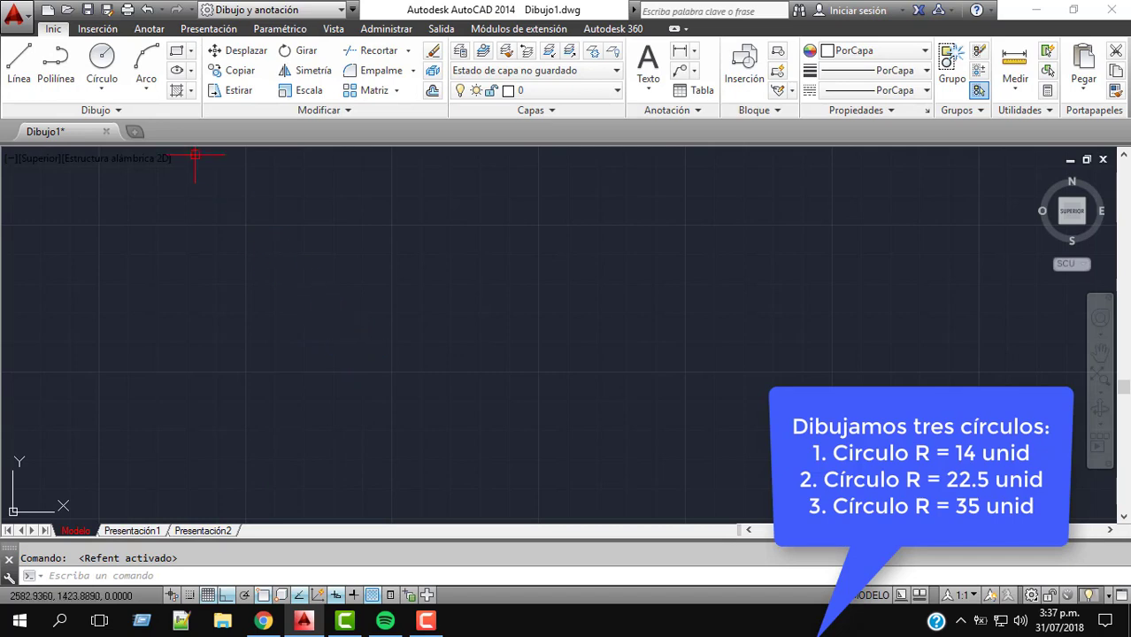
- Draw the first circle with radius 14
click(119, 67)
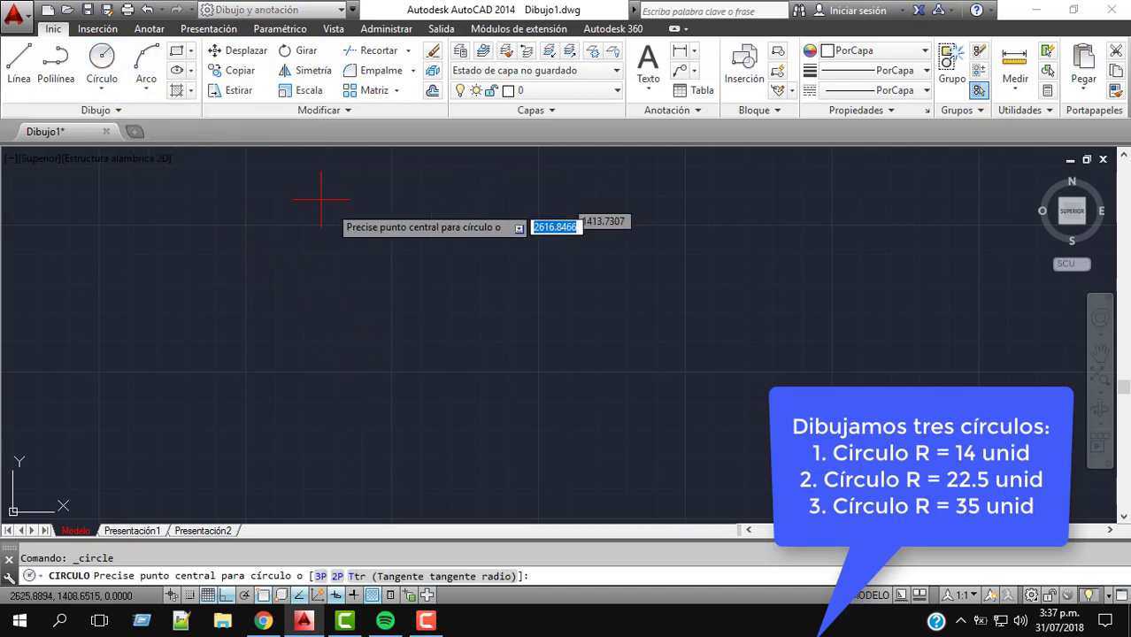
click(511, 320)
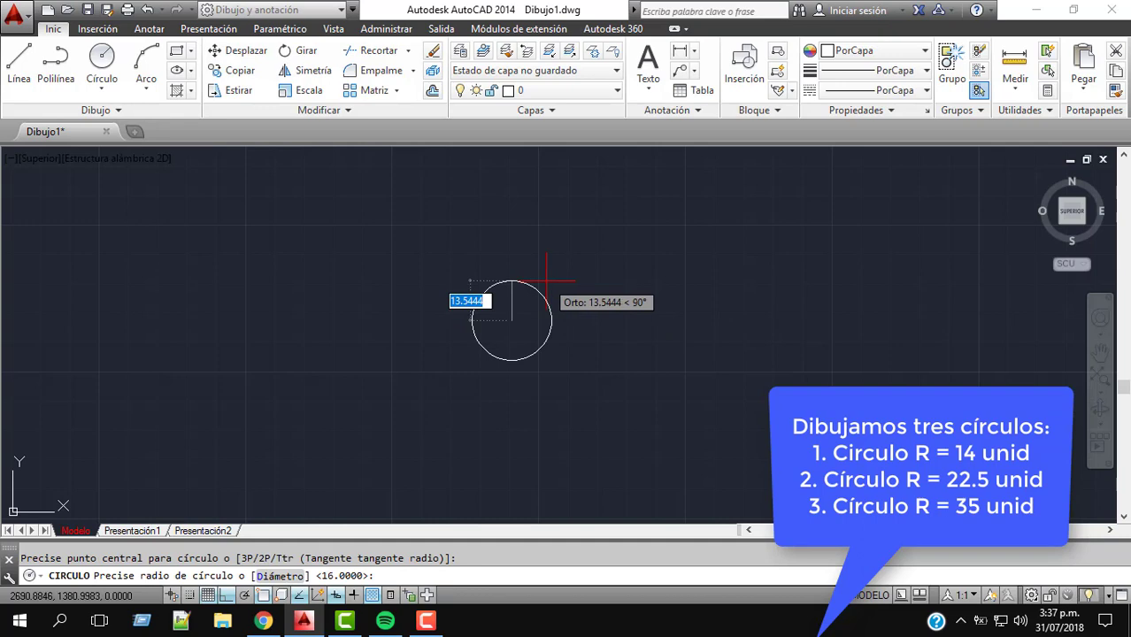
text(14)
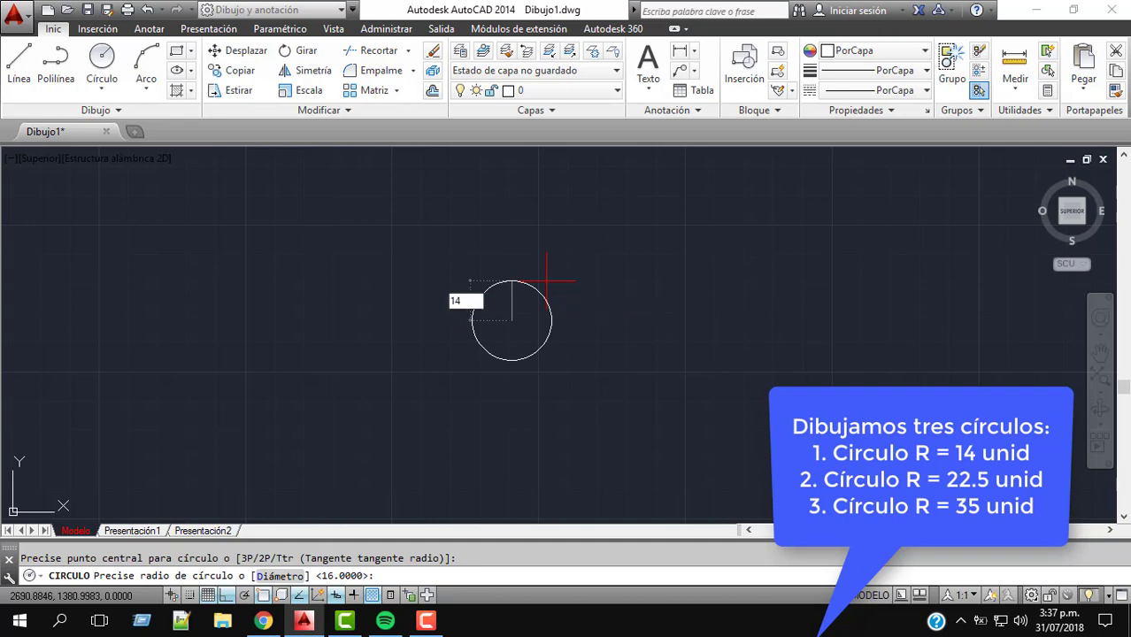
key(Return)
- Add concentric circles of radius 22.5 and 35 on the same centre
text(c)
key(Return)
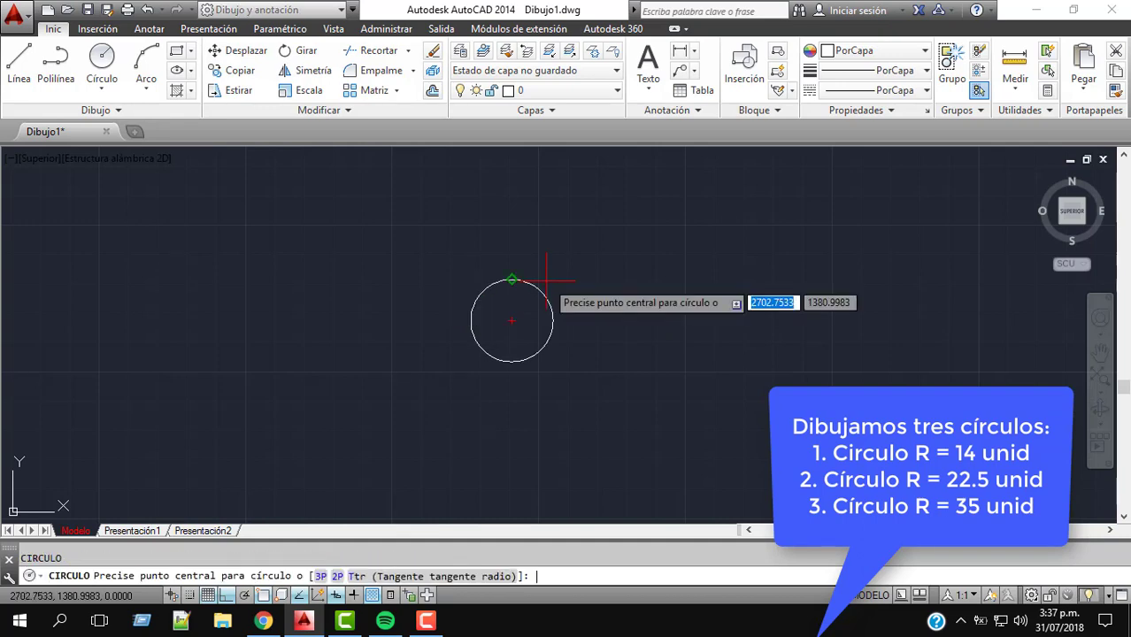
click(512, 320)
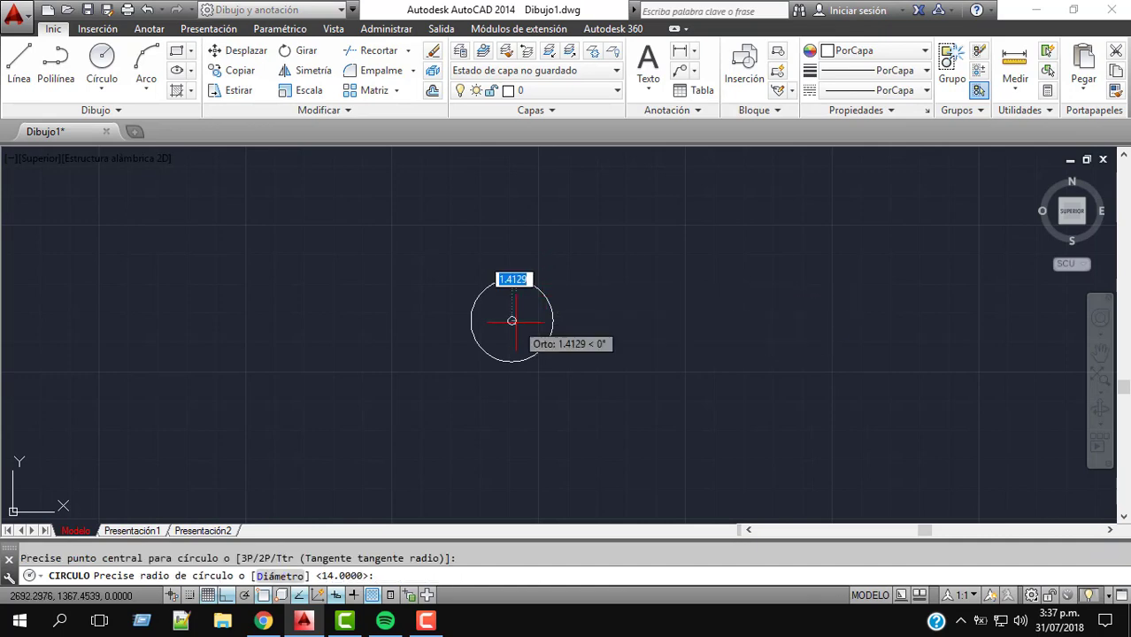
text(22.5)
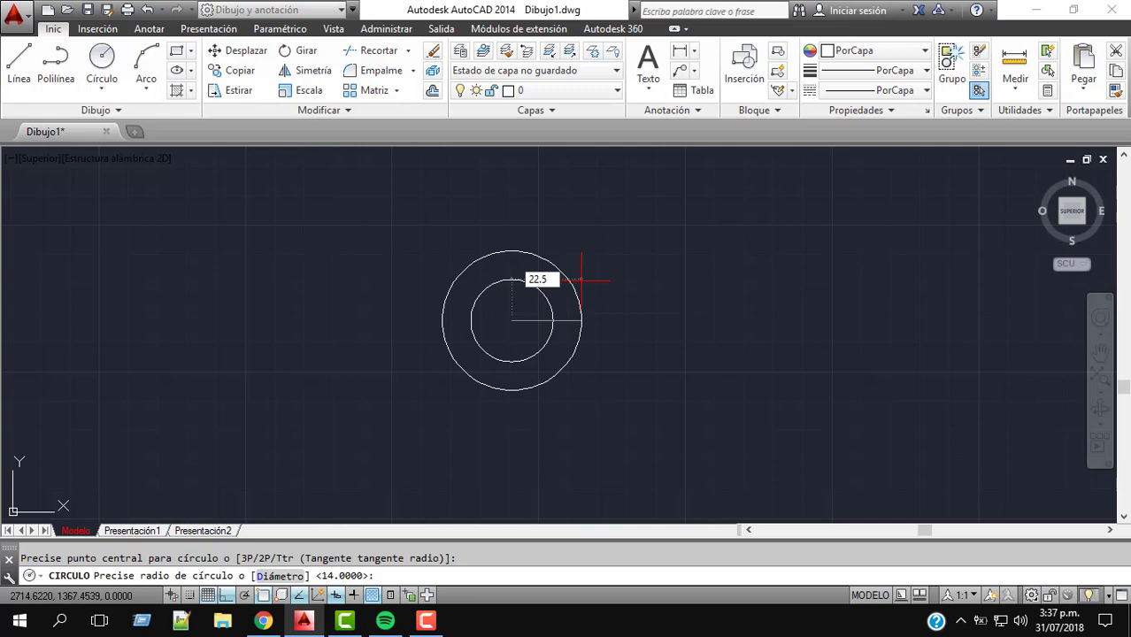
key(Return)
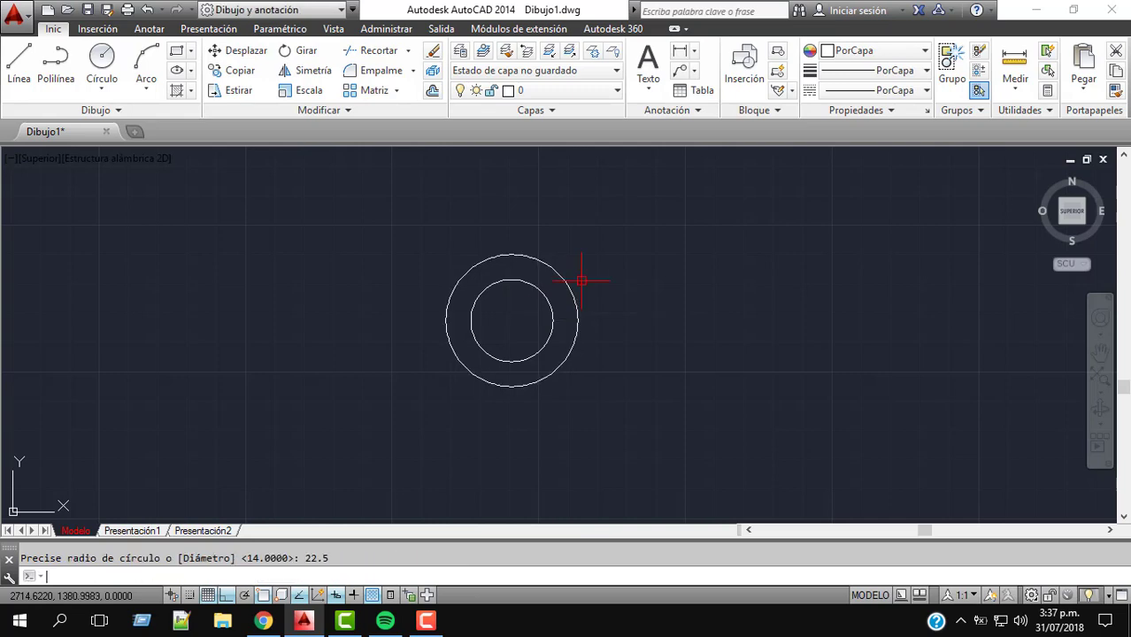
key(Return)
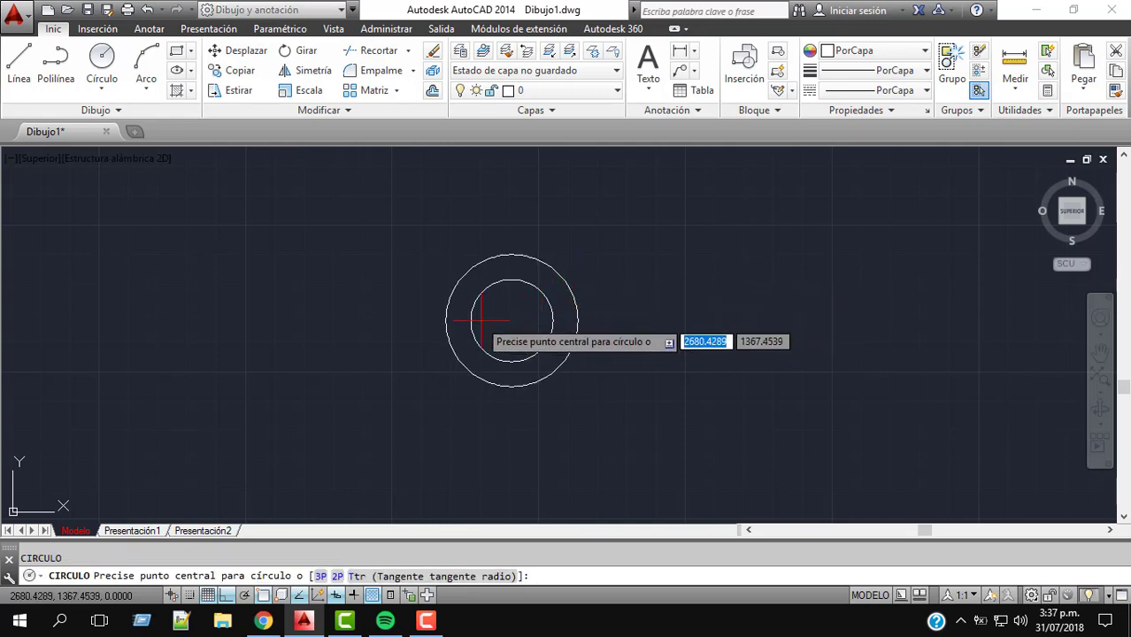
click(511, 321)
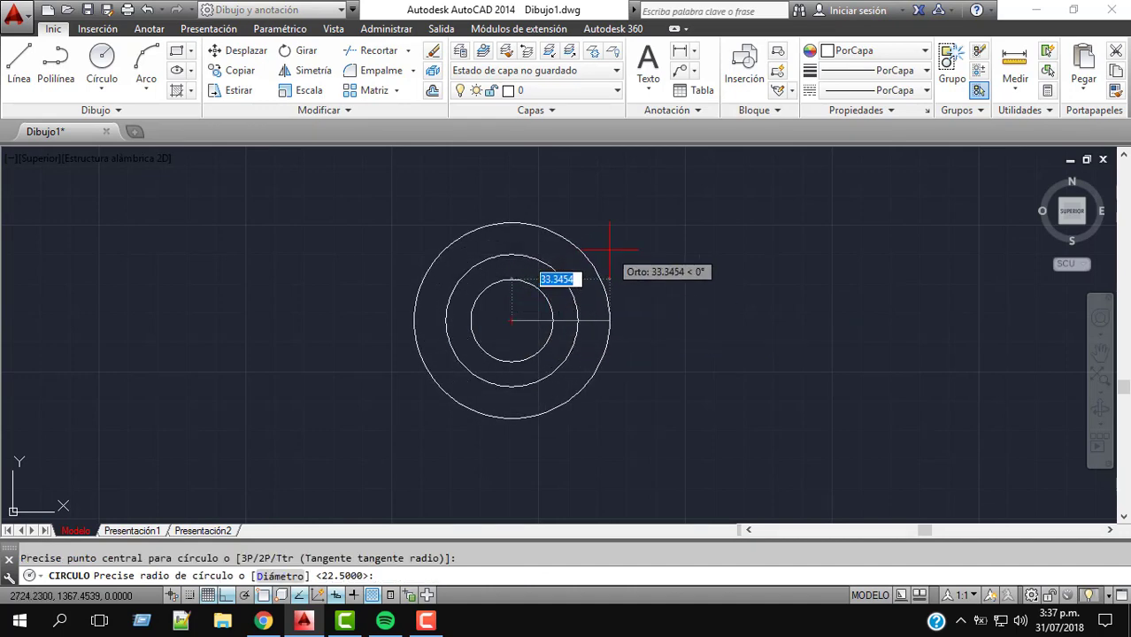
text(35)
key(Return)
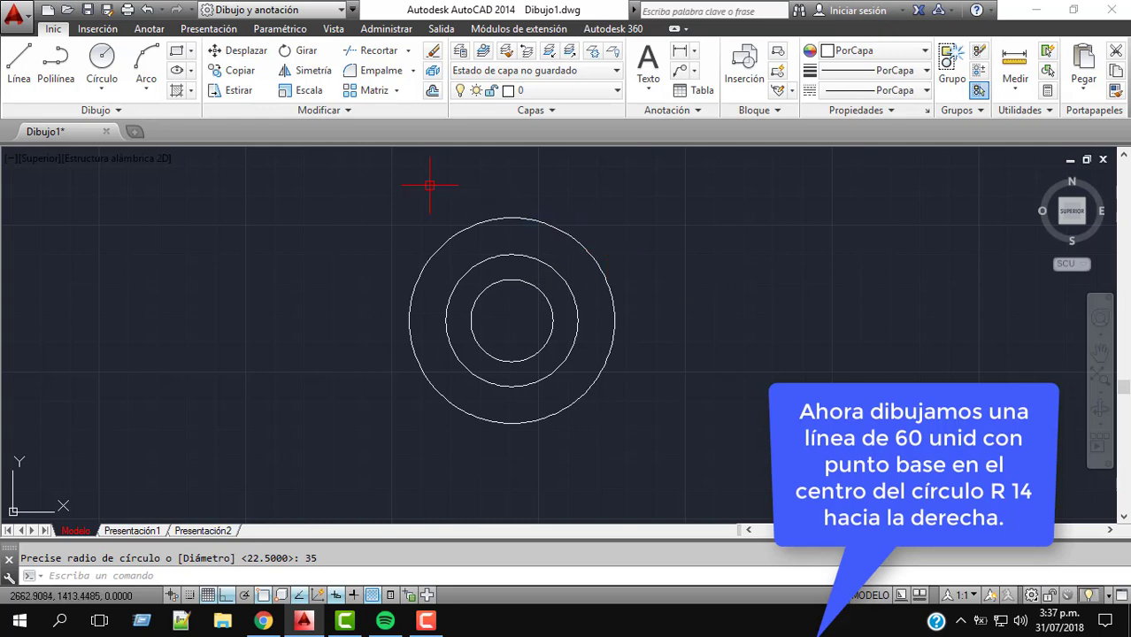
- Draw a 60-unit horizontal line rightward from the circles' centre
click(21, 66)
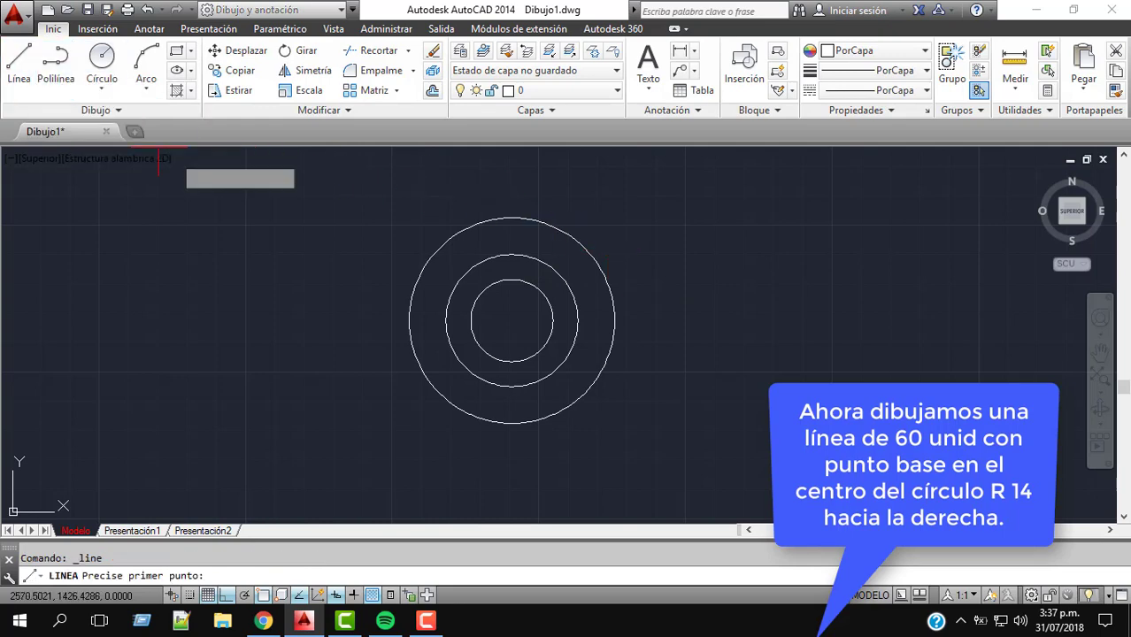
click(512, 320)
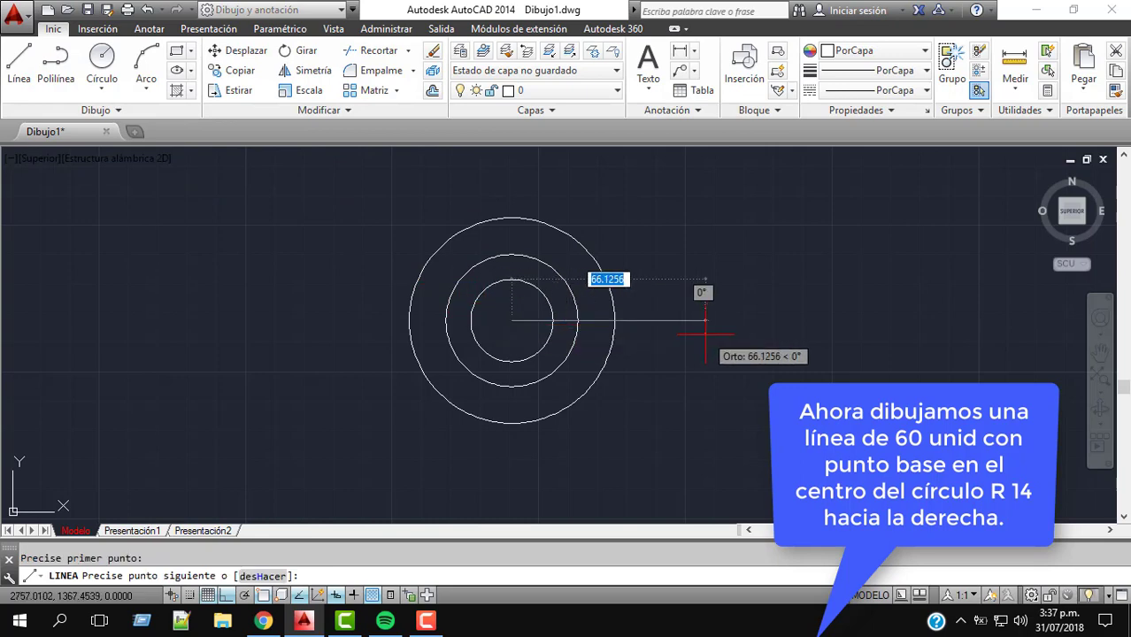
text(60)
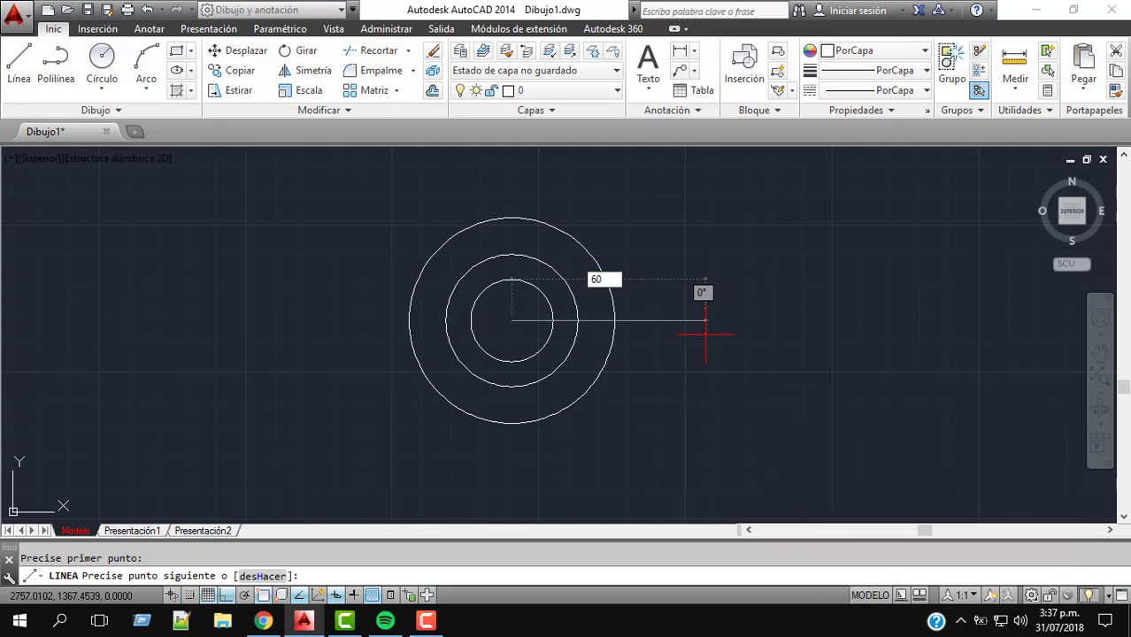
key(Return)
key(Escape)
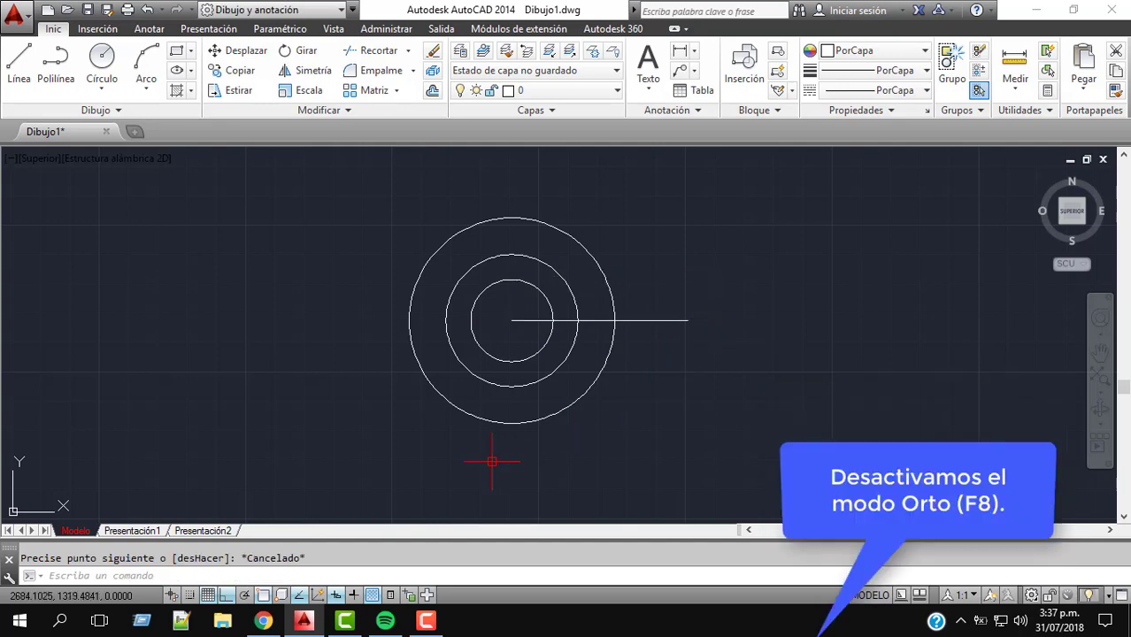
- With Orto off, draw a 40° arc centred on the circles' centre, starting at the line's right end
click(228, 594)
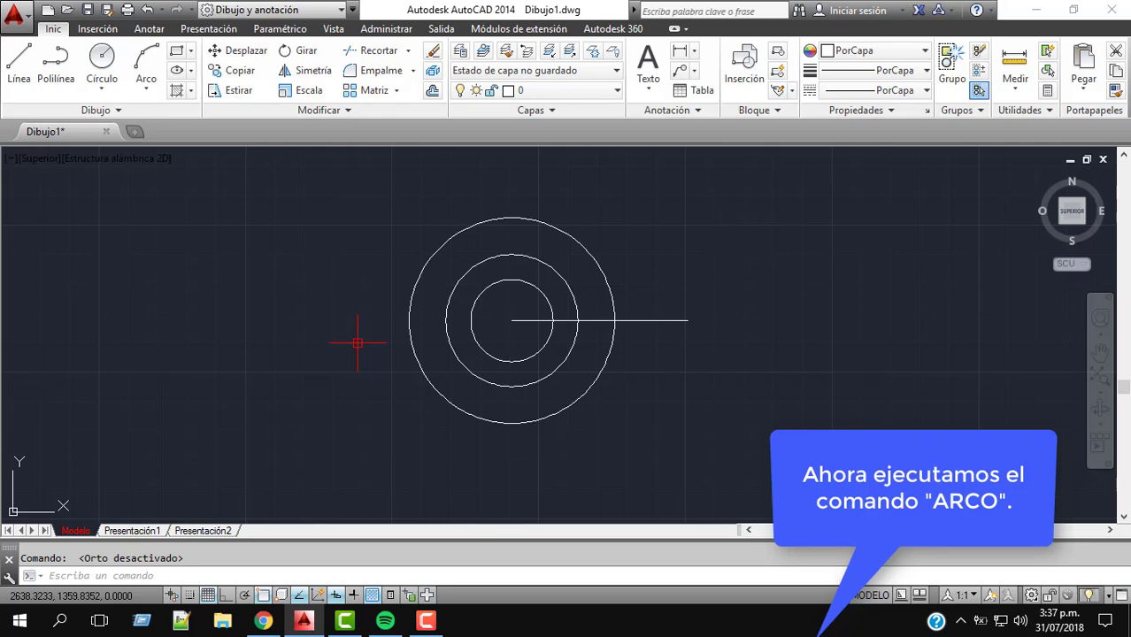
text(aro)
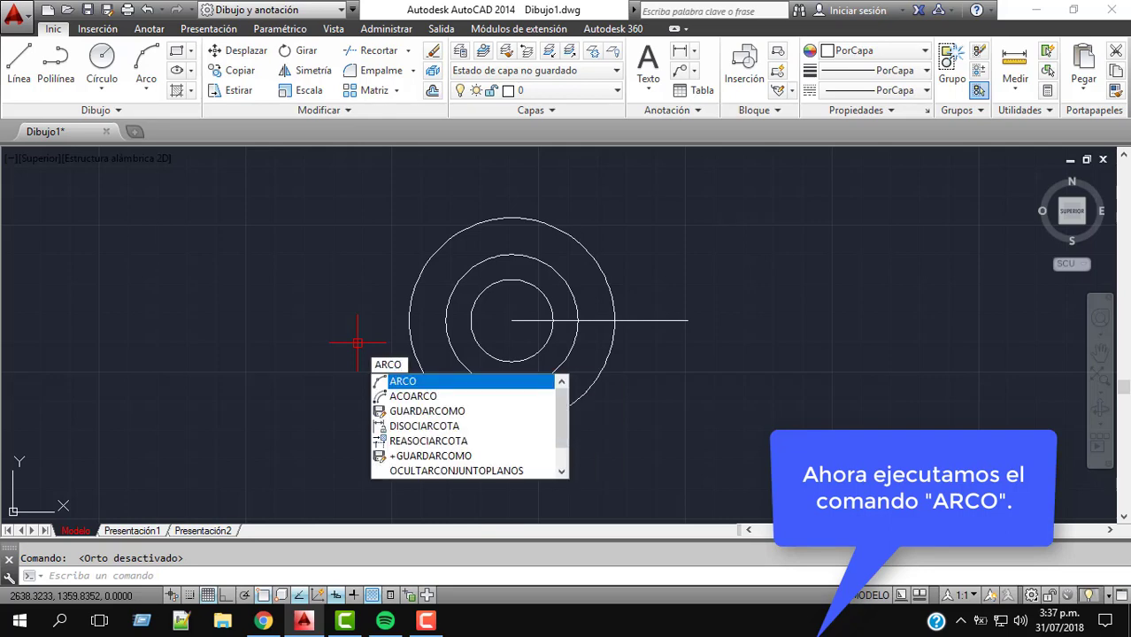
click(407, 382)
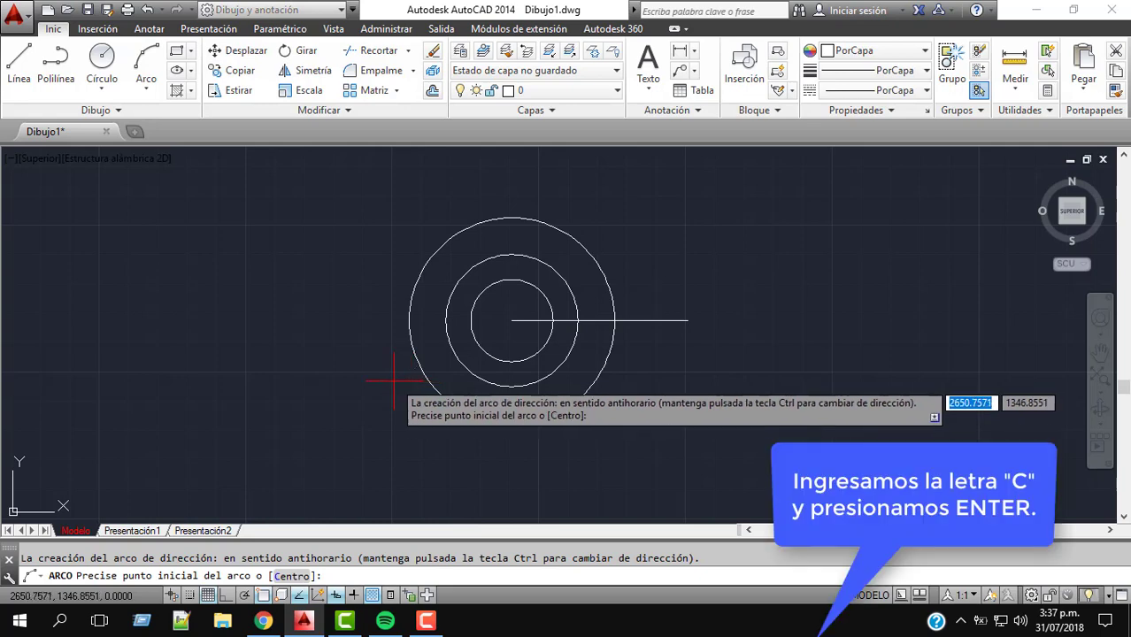
text(c)
key(Return)
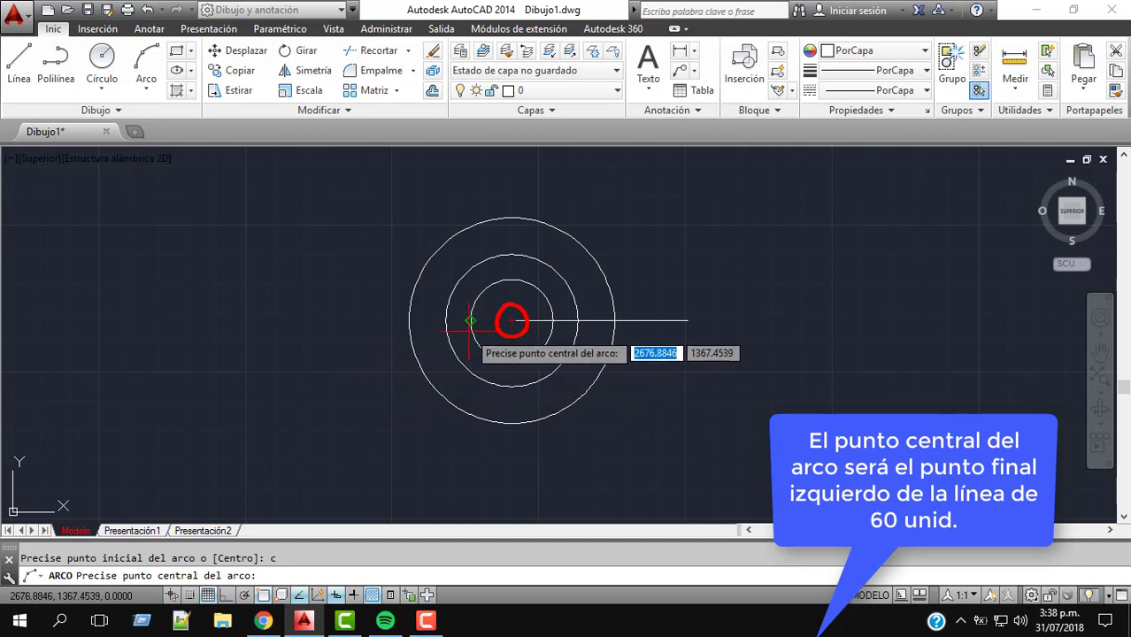
click(511, 320)
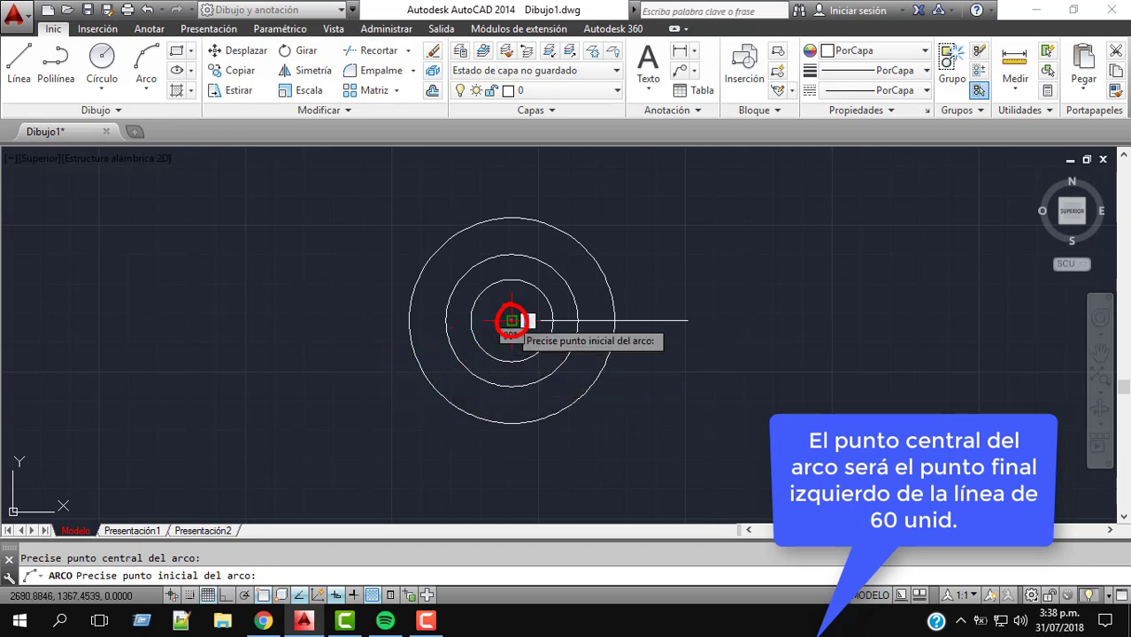
click(687, 320)
text(40)
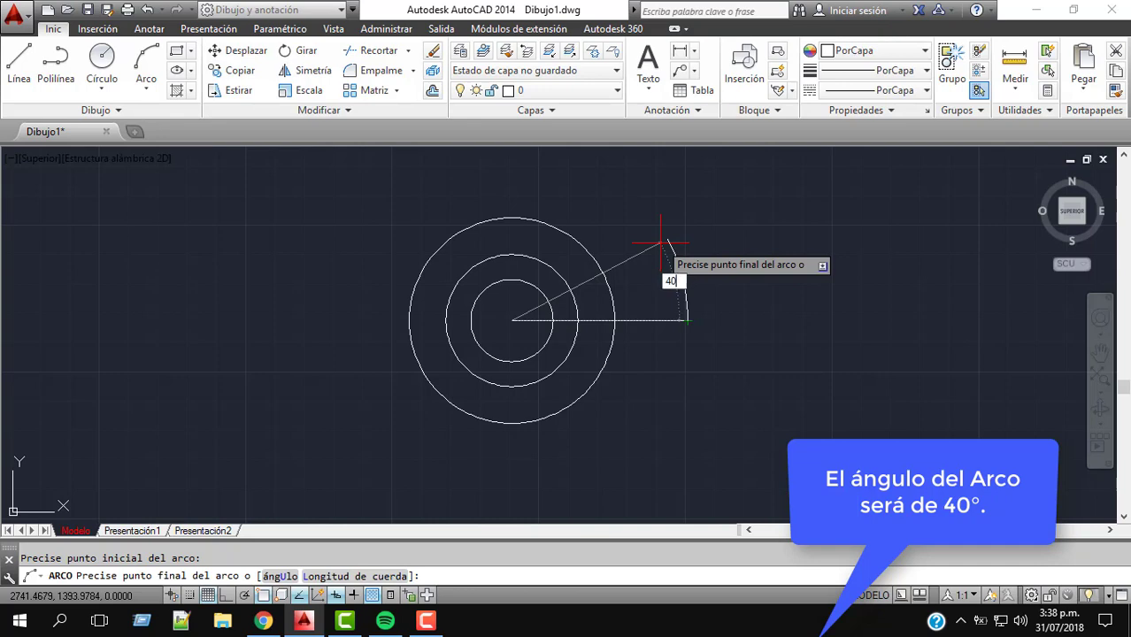
key(Return)
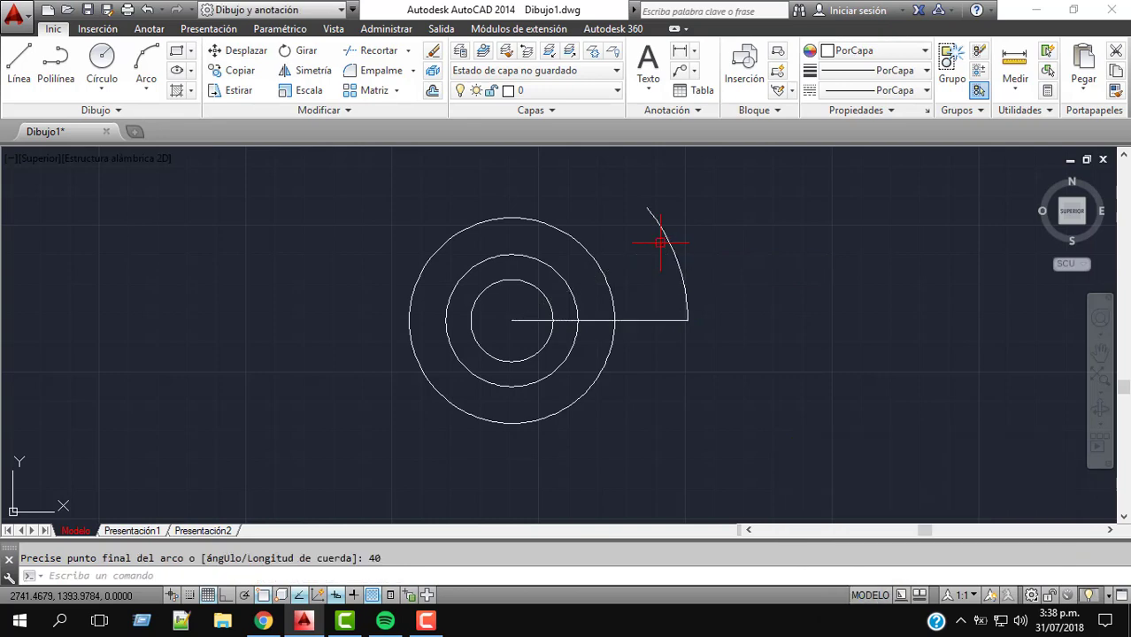
- Delete the 60-unit line and draw a radius-11 circle on the arc's lower endpoint
click(637, 319)
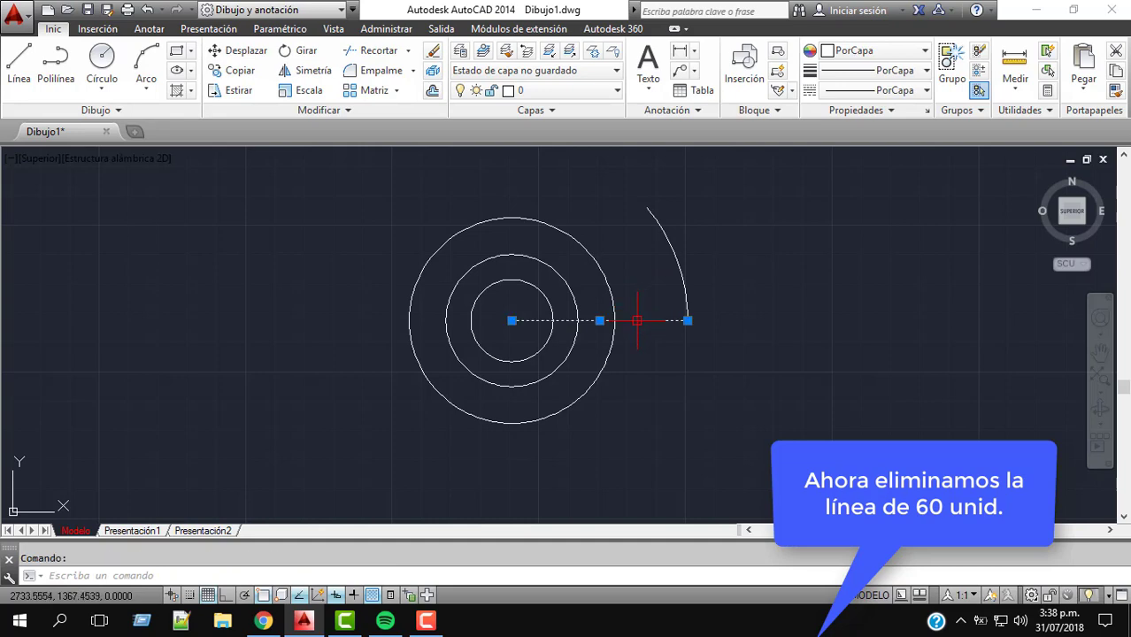
key(Delete)
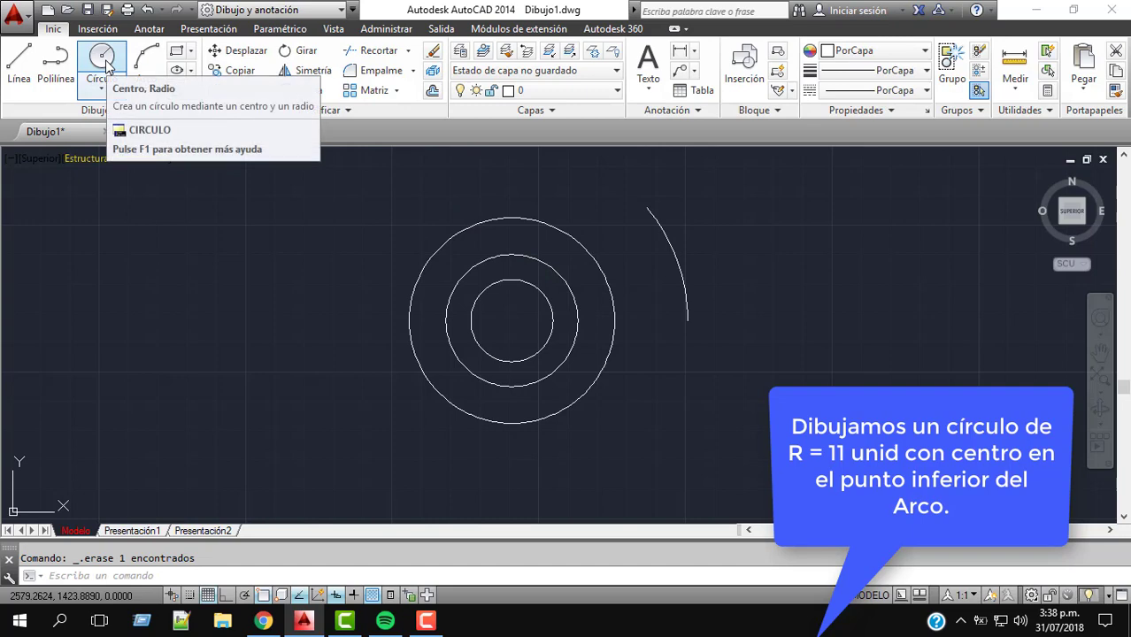
click(103, 59)
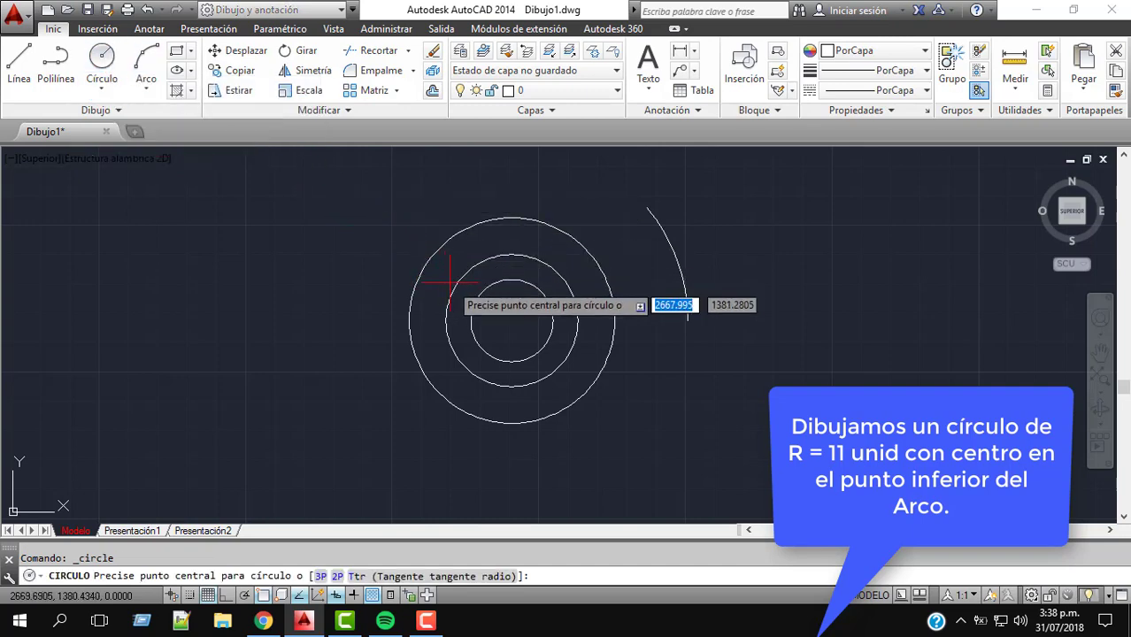
click(687, 320)
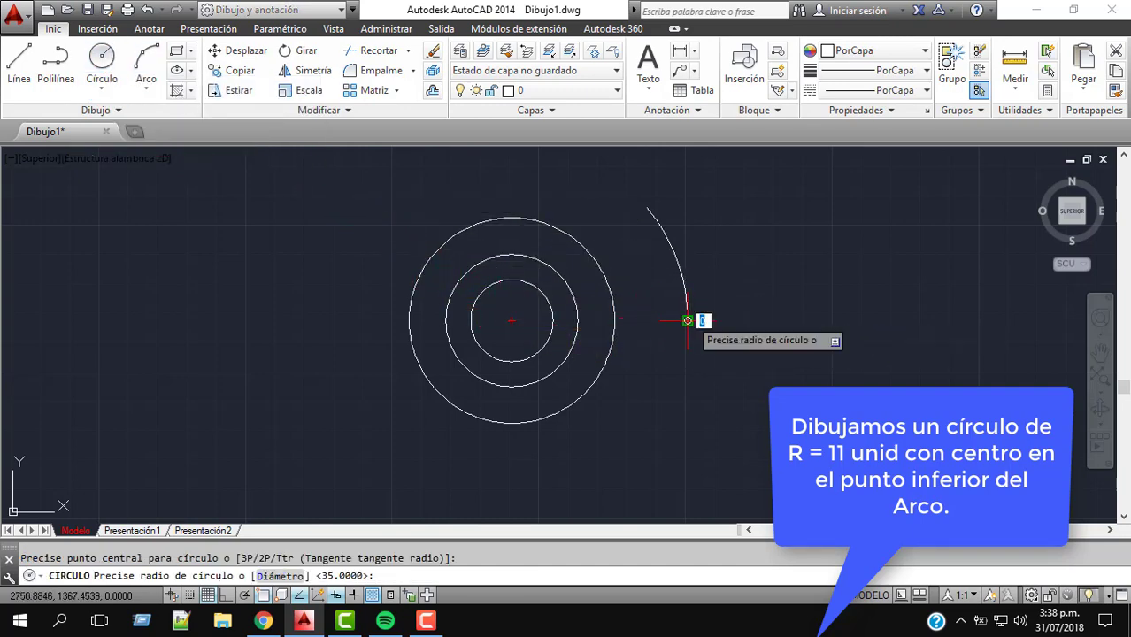
text(11)
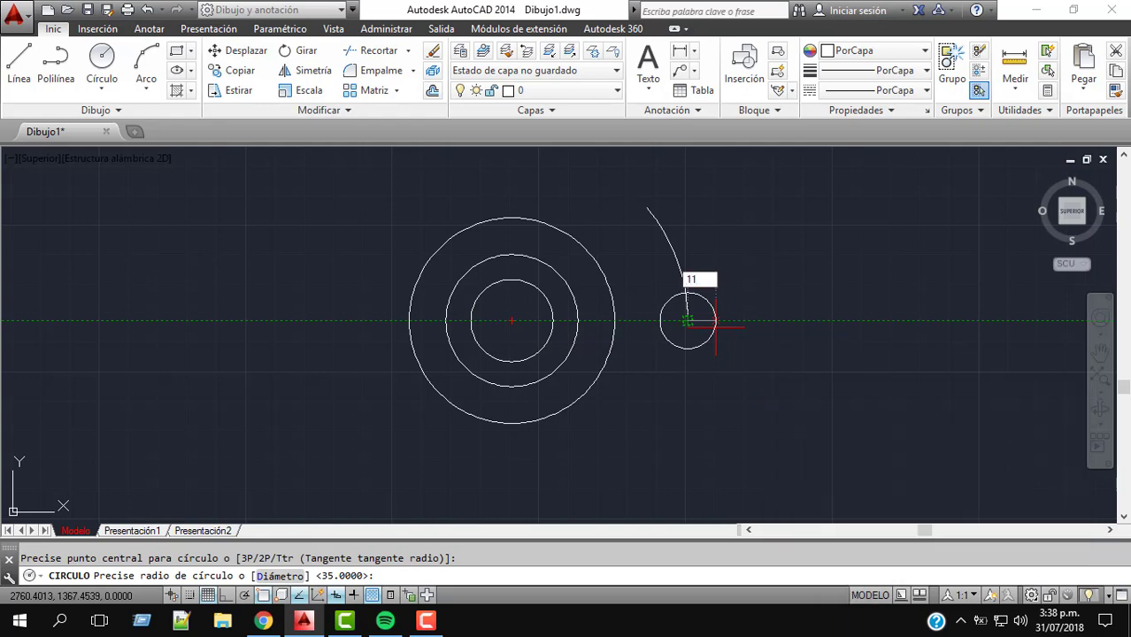
key(Return)
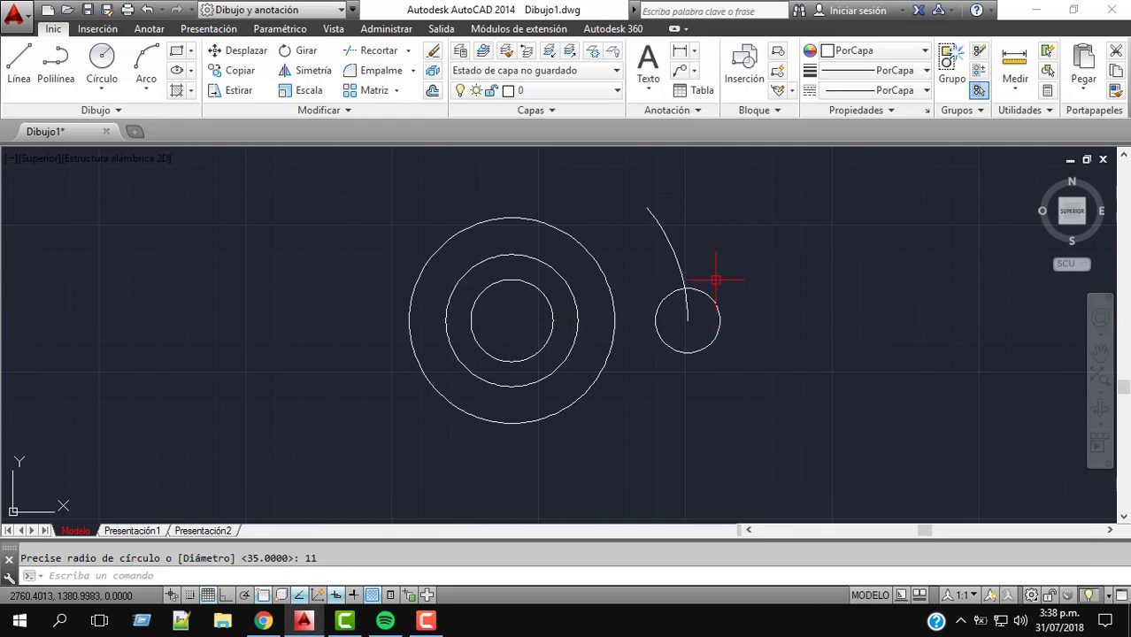
- Add a second radius-11 circle on the arc's top endpoint, then start Desfase
key(Return)
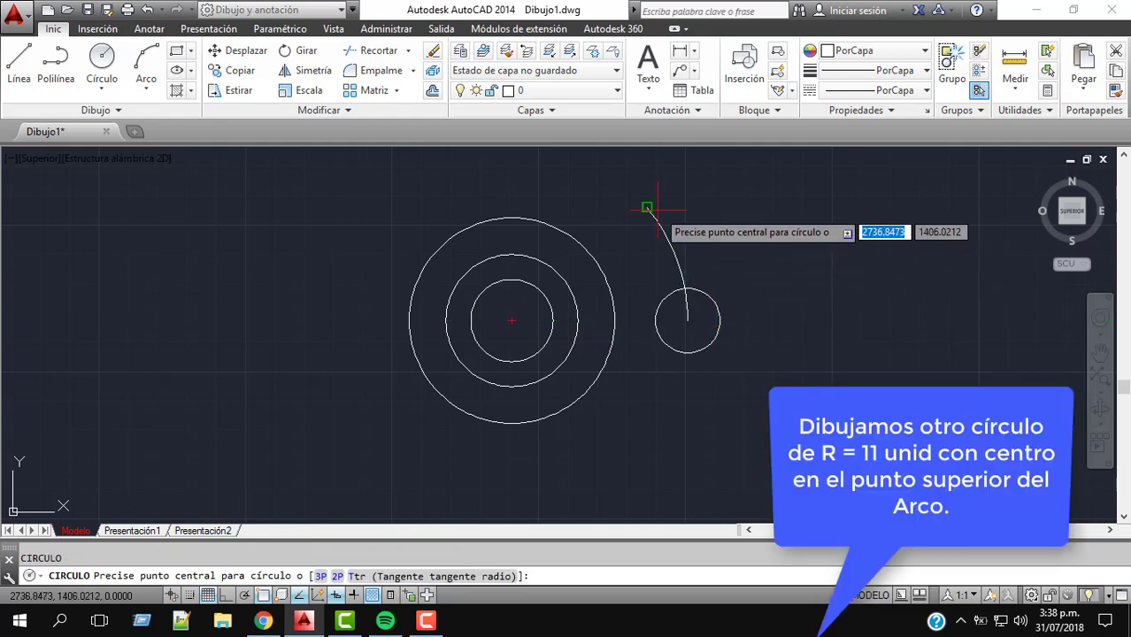
click(658, 209)
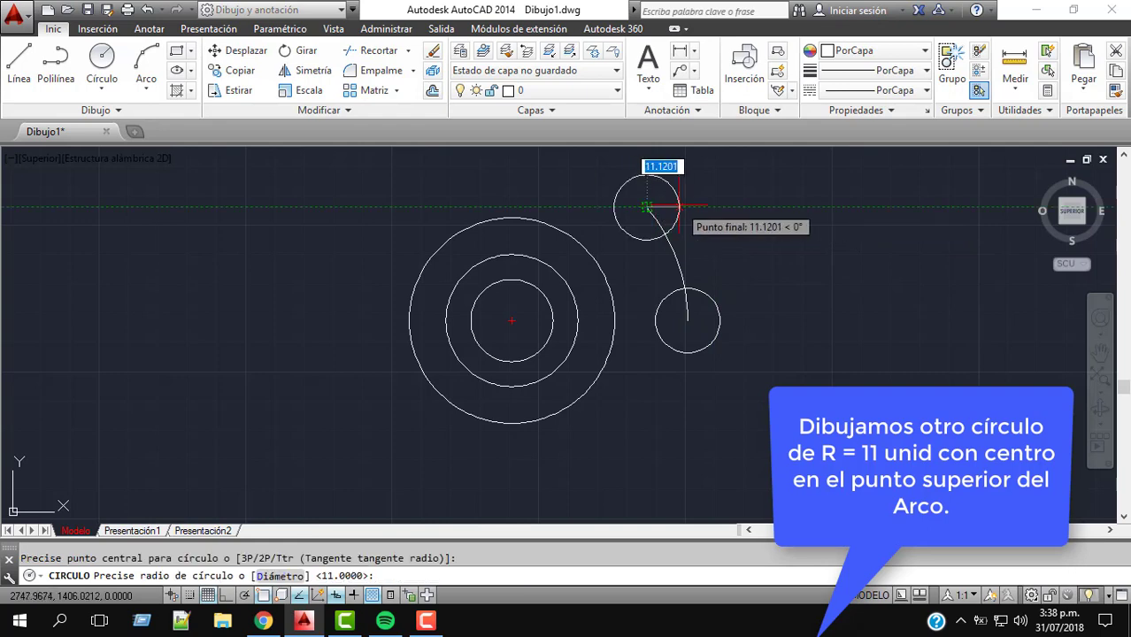
text(11)
key(Return)
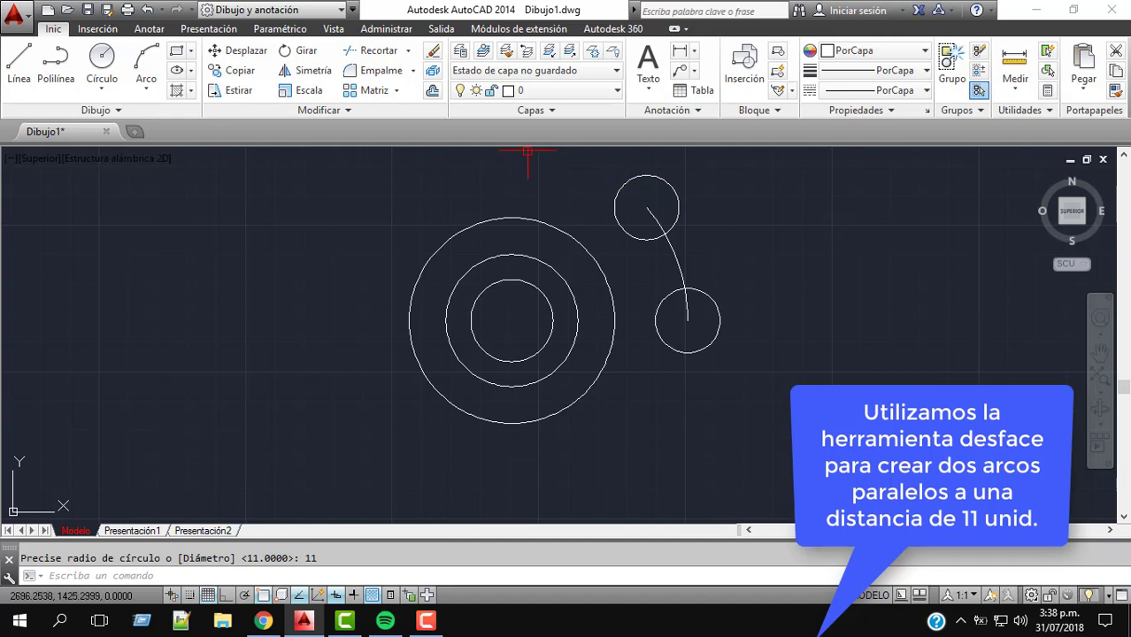
click(432, 91)
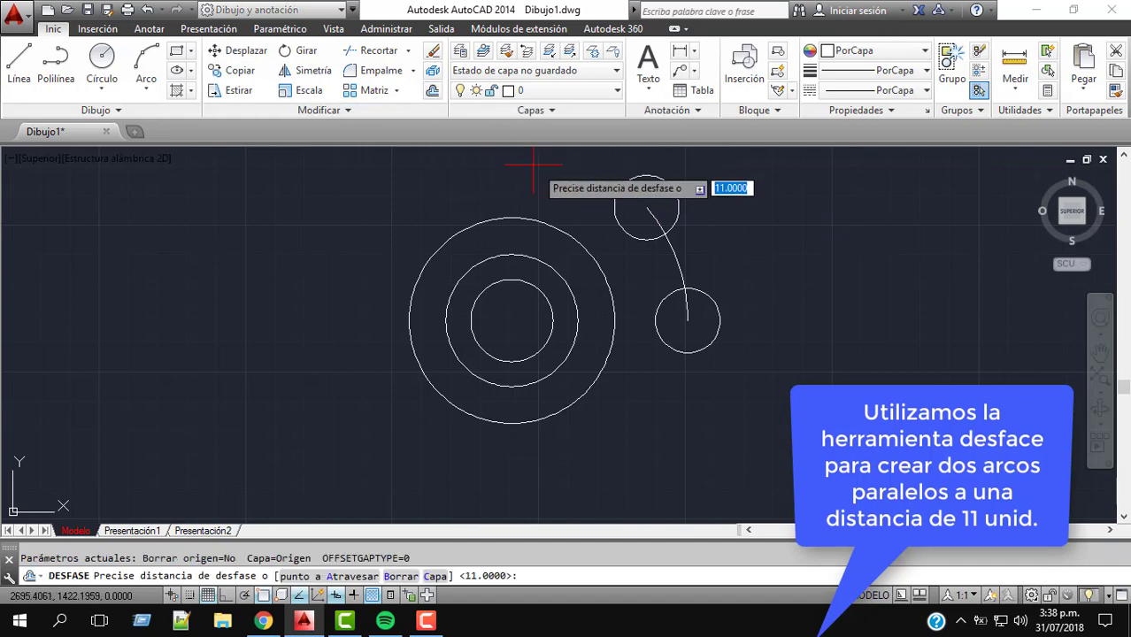
- Offset the arc 11 units to the outer and inner sides, then delete the central arc
text(11)
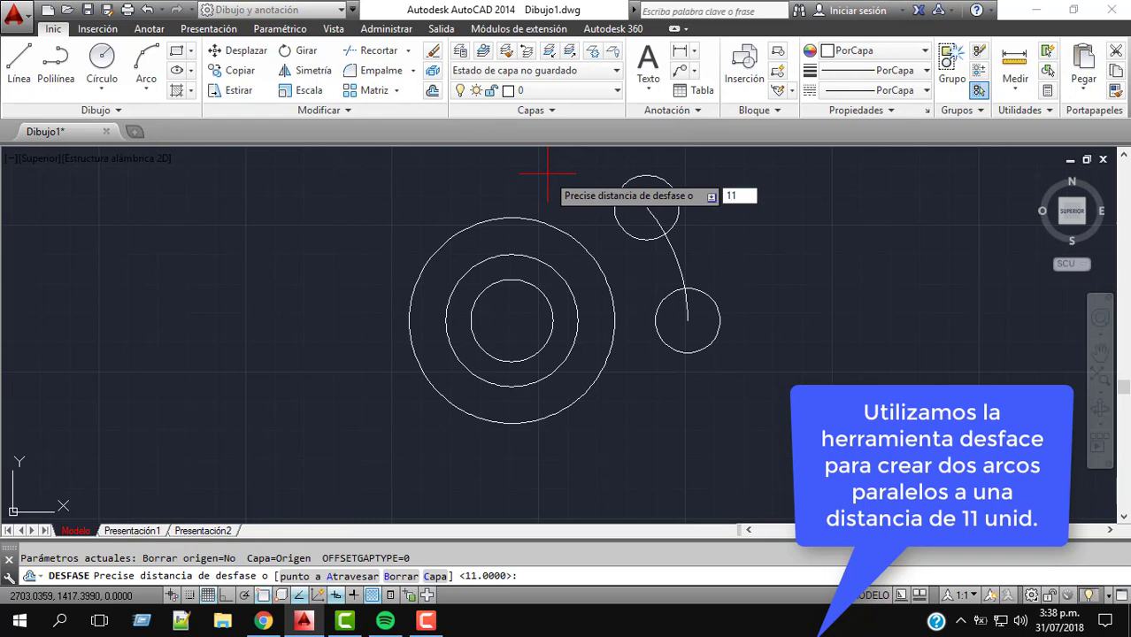
key(Return)
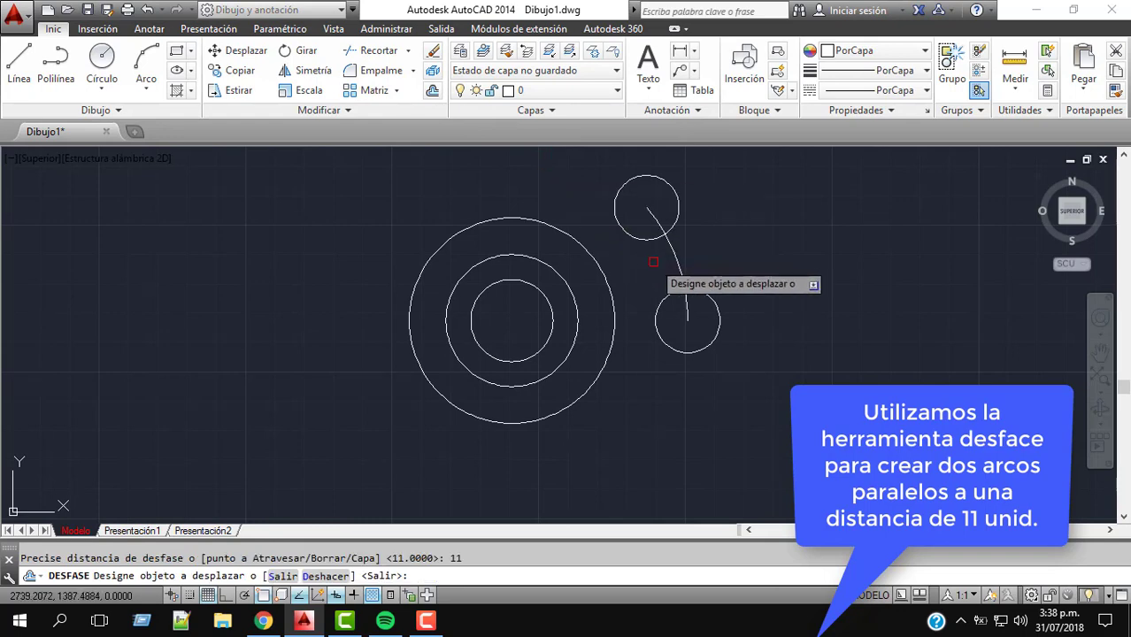
click(674, 257)
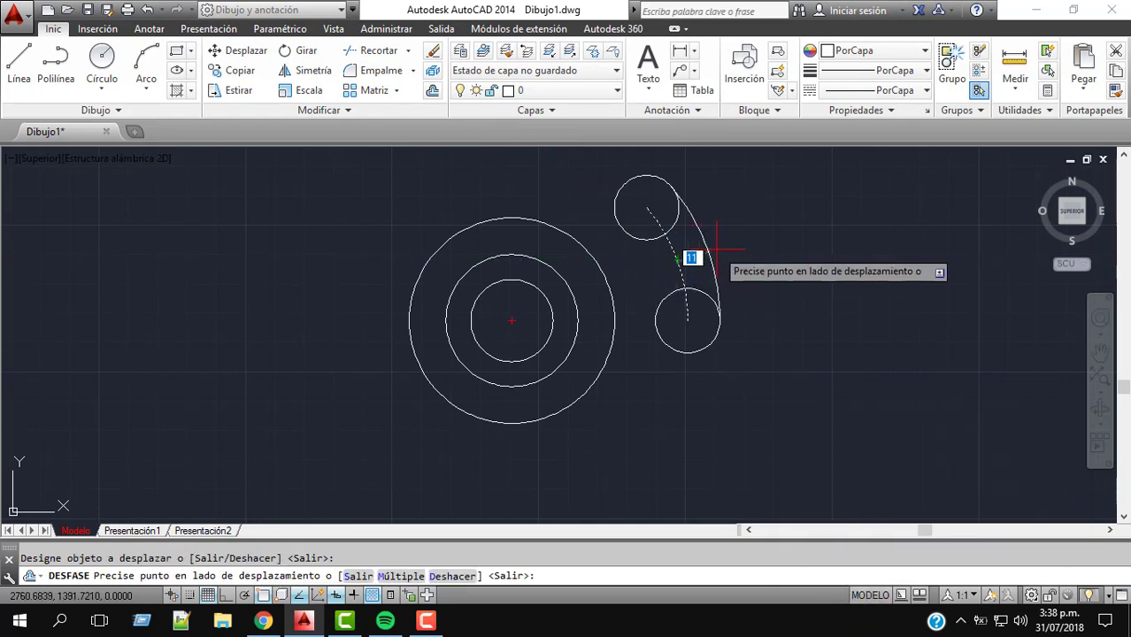
click(717, 249)
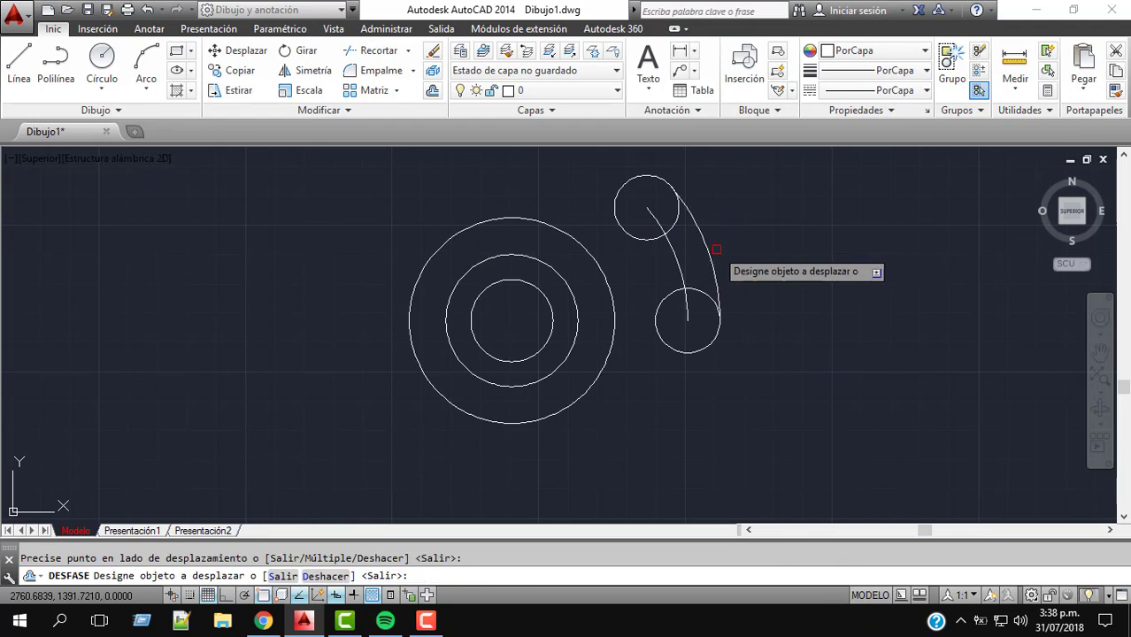
click(671, 251)
click(634, 263)
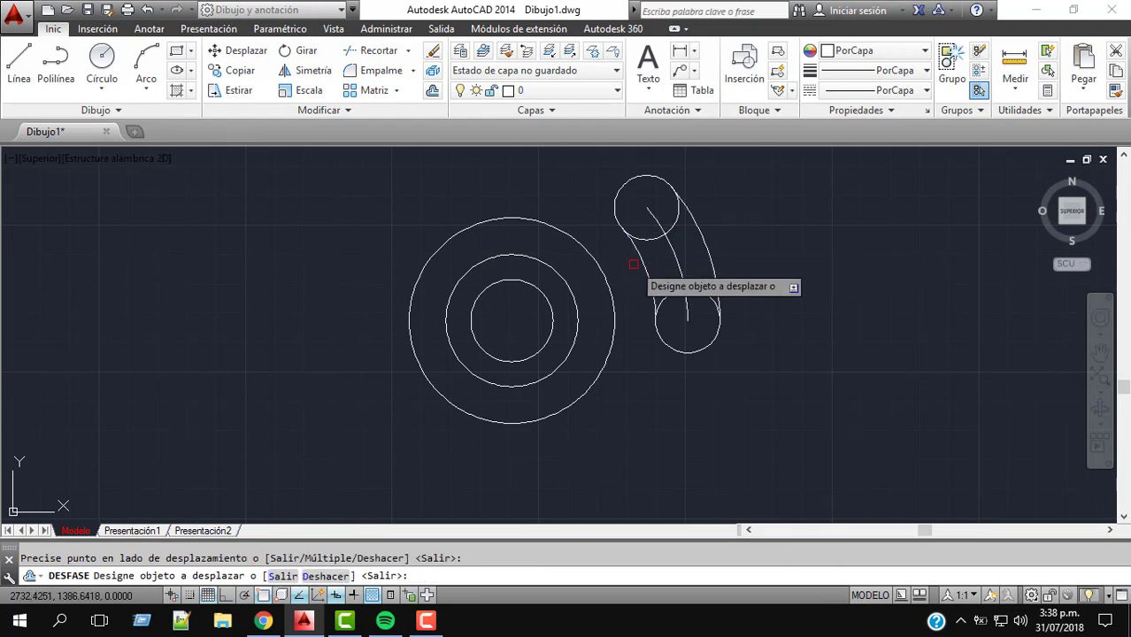
key(Return)
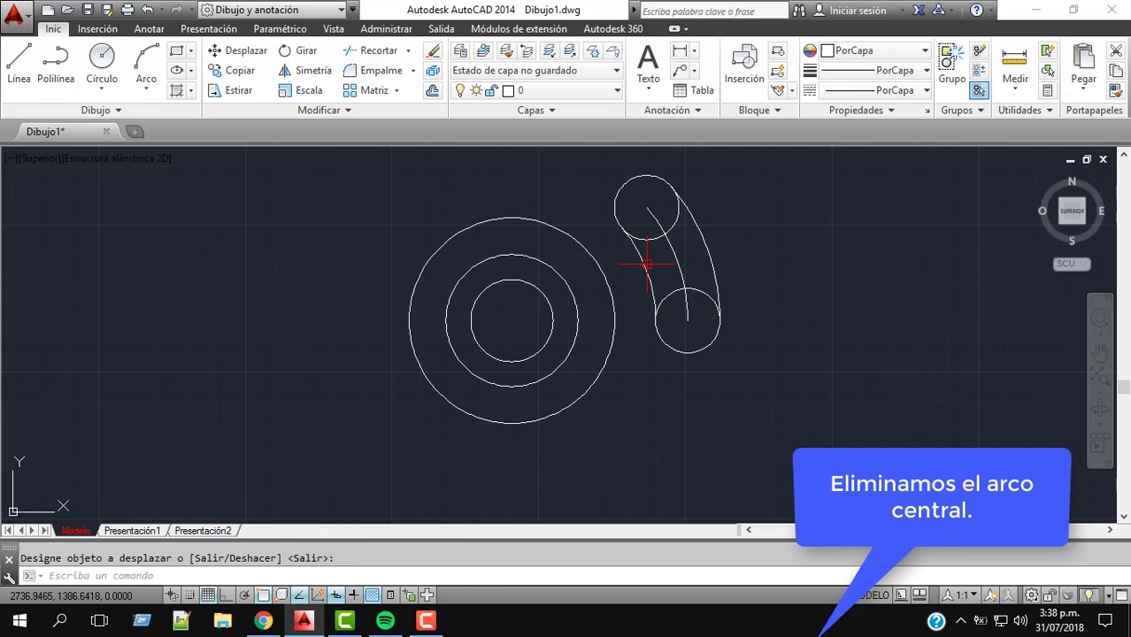
click(675, 261)
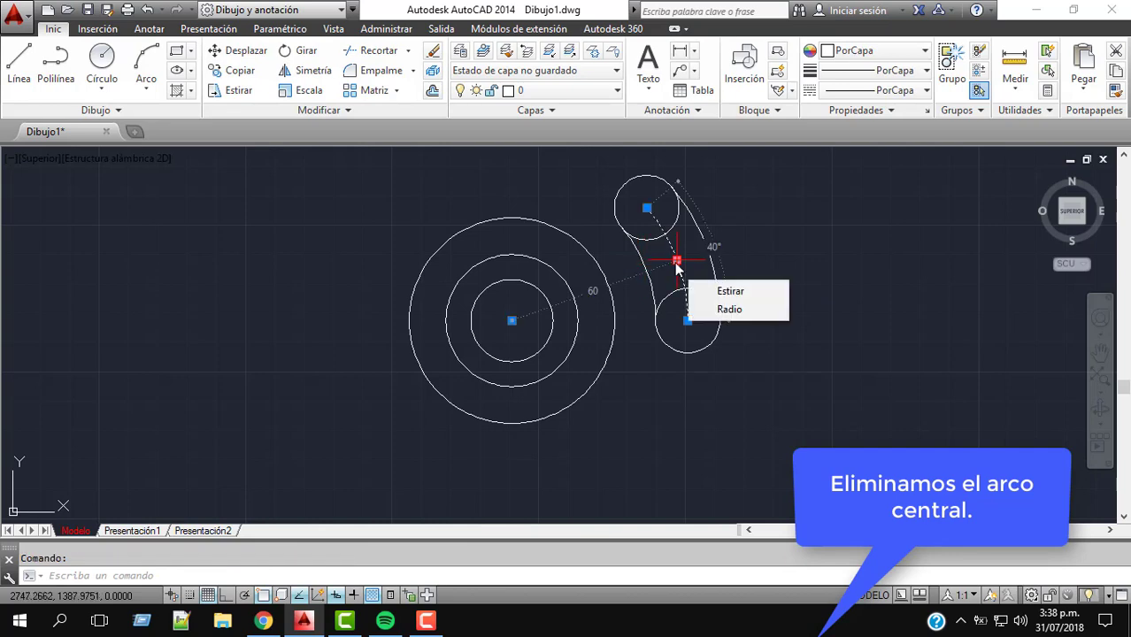
key(Delete)
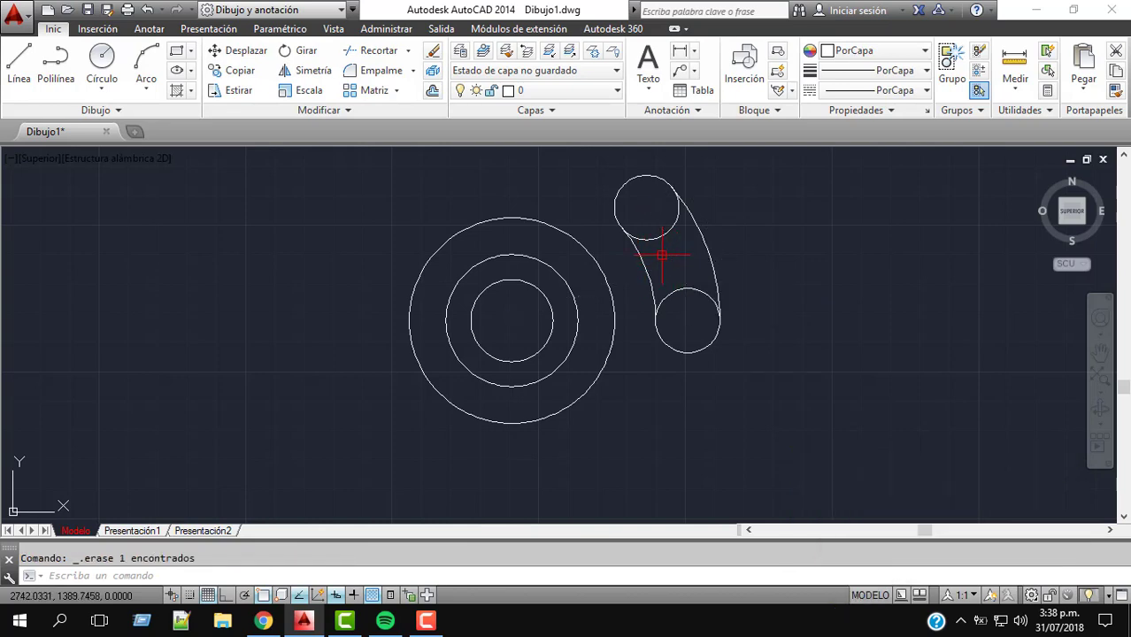
- Trim the inner arcs of both radius-11 circles, using all objects as cutting edges
click(372, 55)
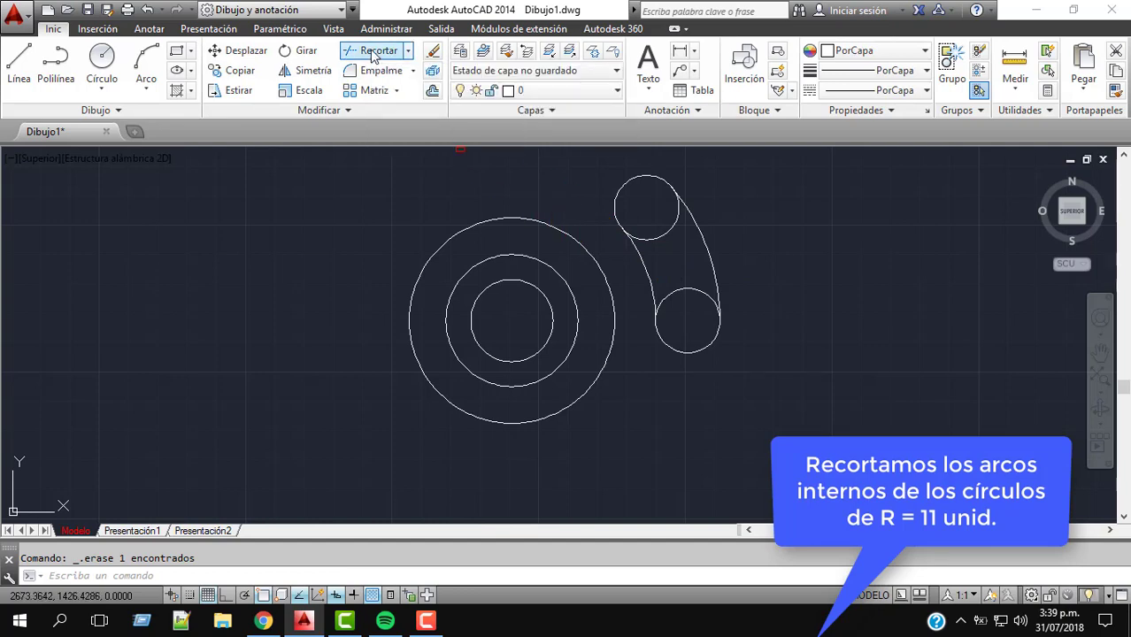
key(Return)
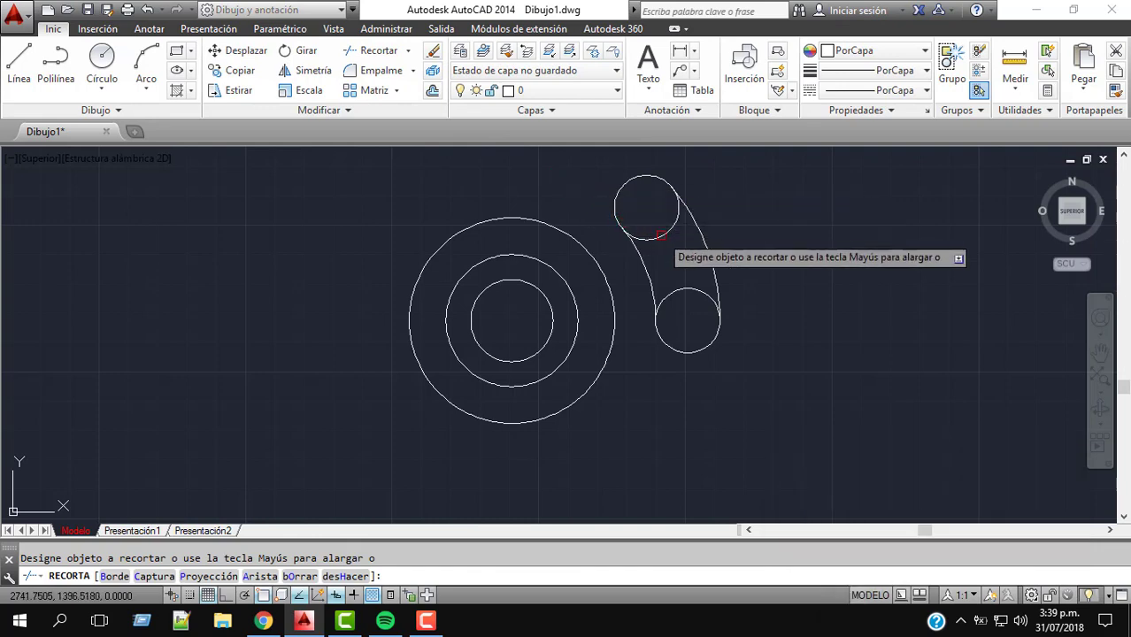
click(683, 290)
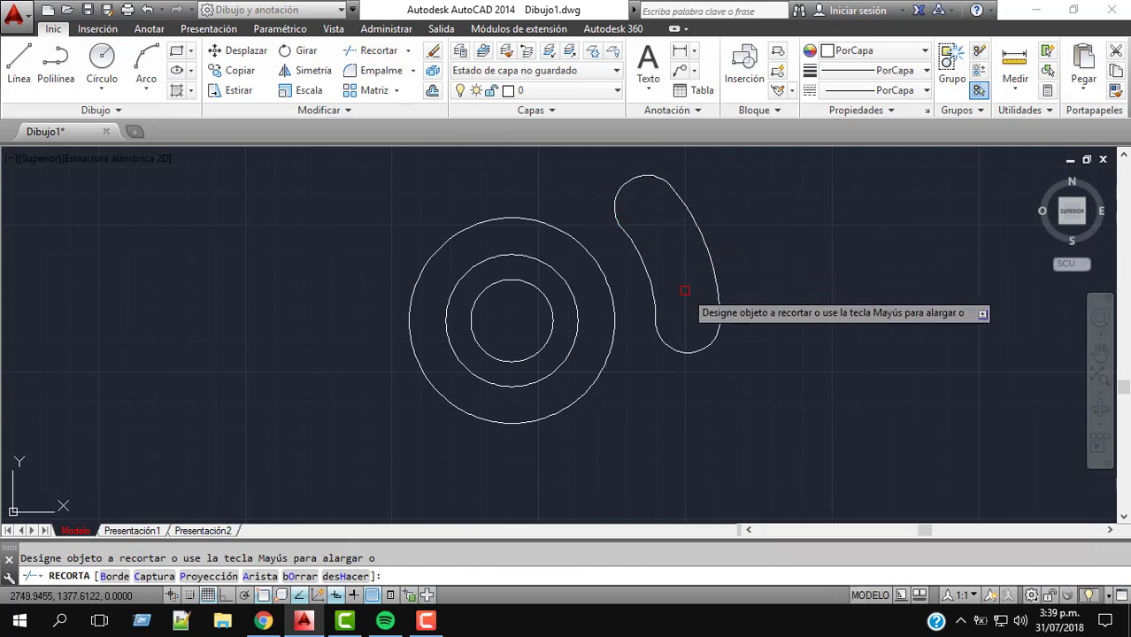
key(Return)
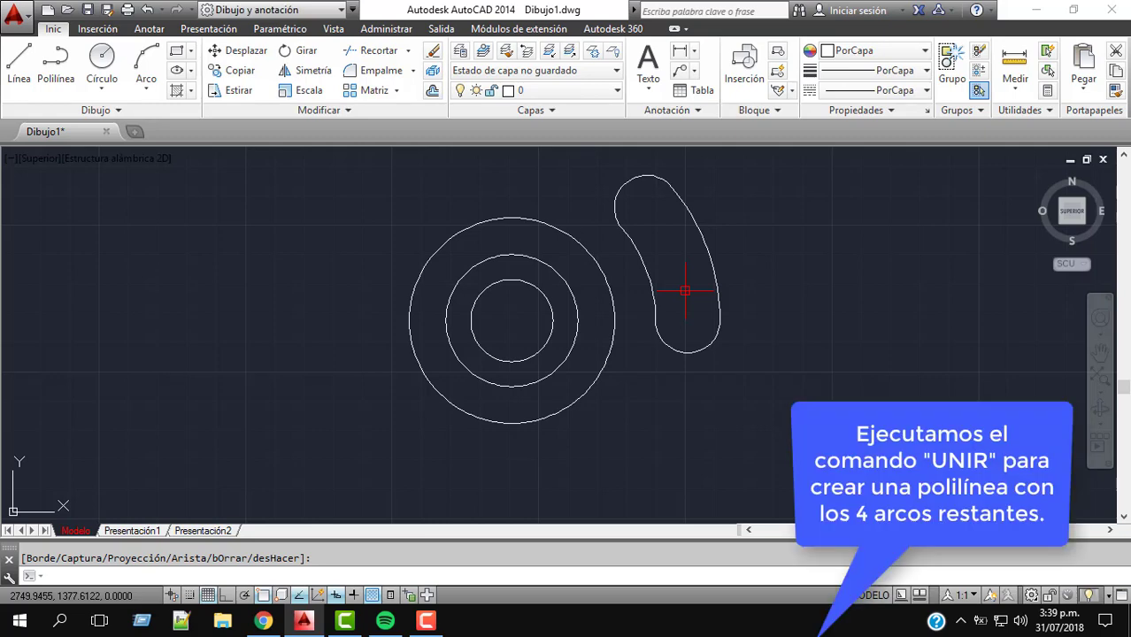
- Join the lower, right, top and left slot arcs into one polyline with UNIR
text(ur)
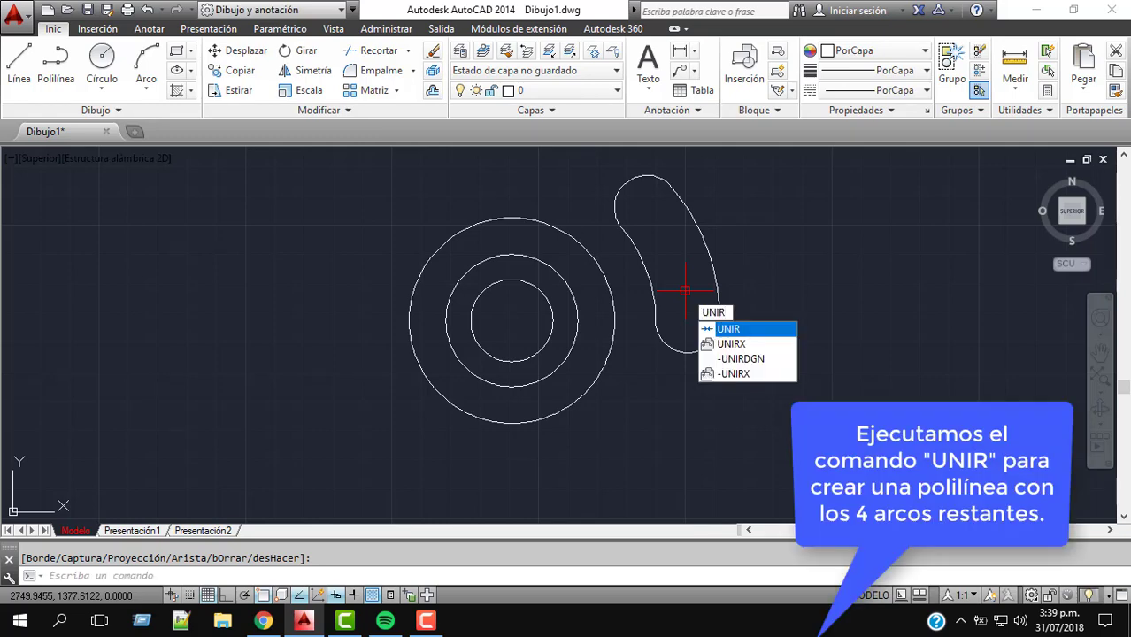
click(741, 330)
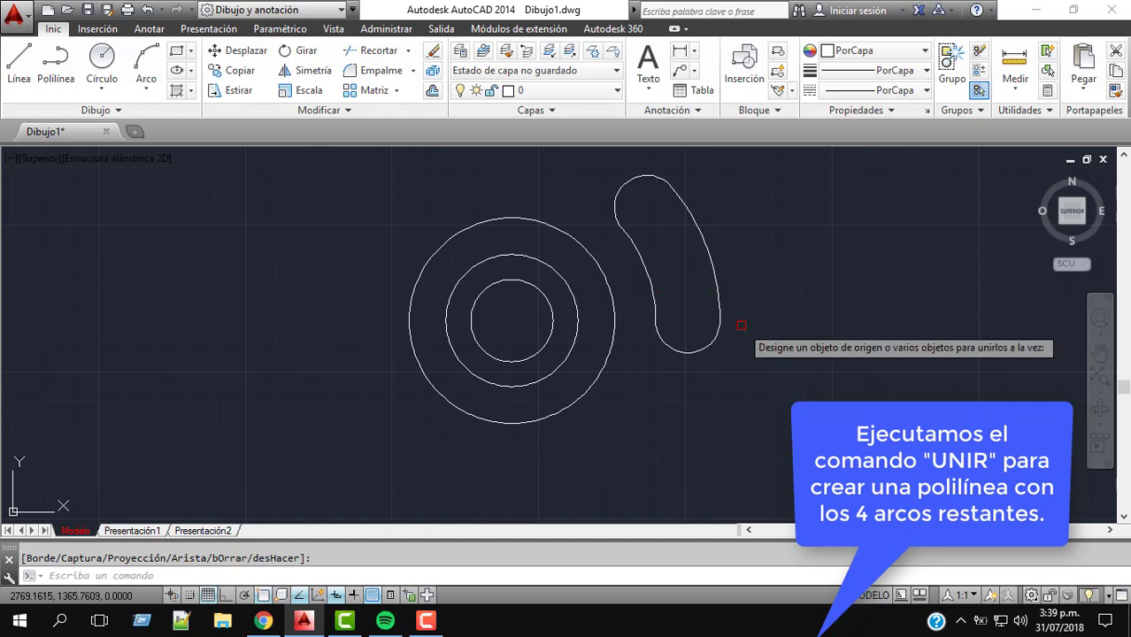
click(690, 350)
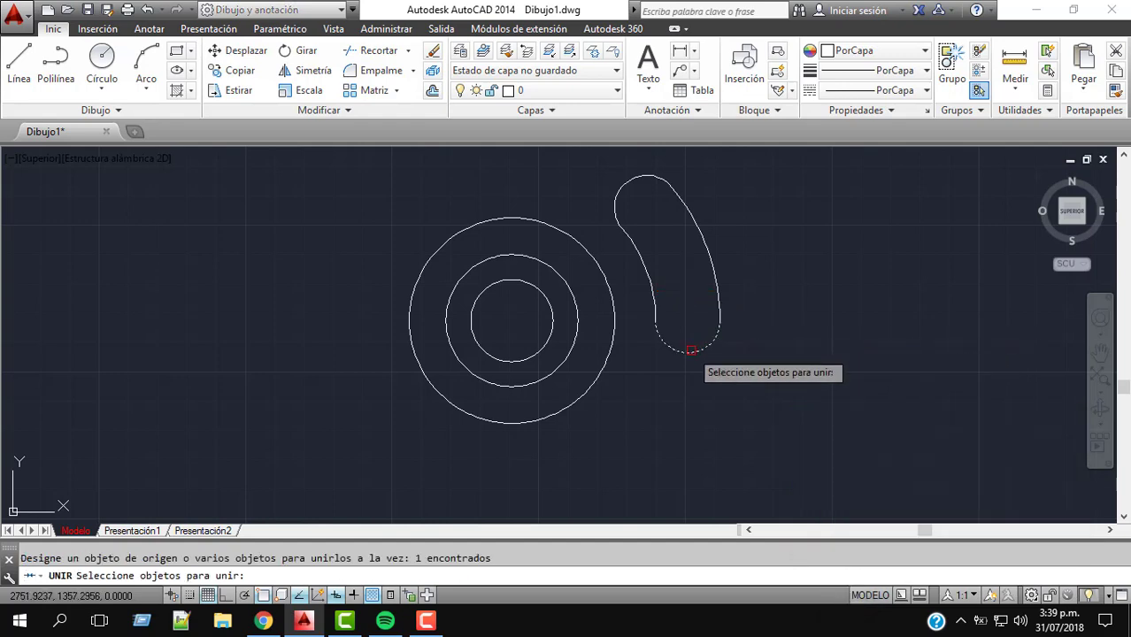
click(711, 259)
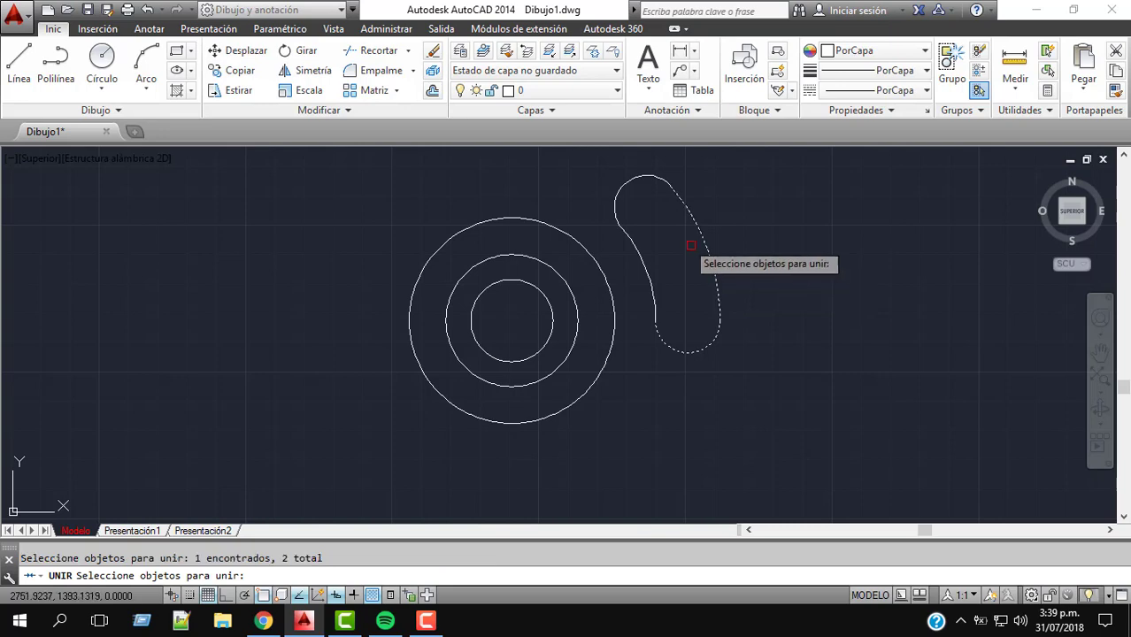
click(624, 186)
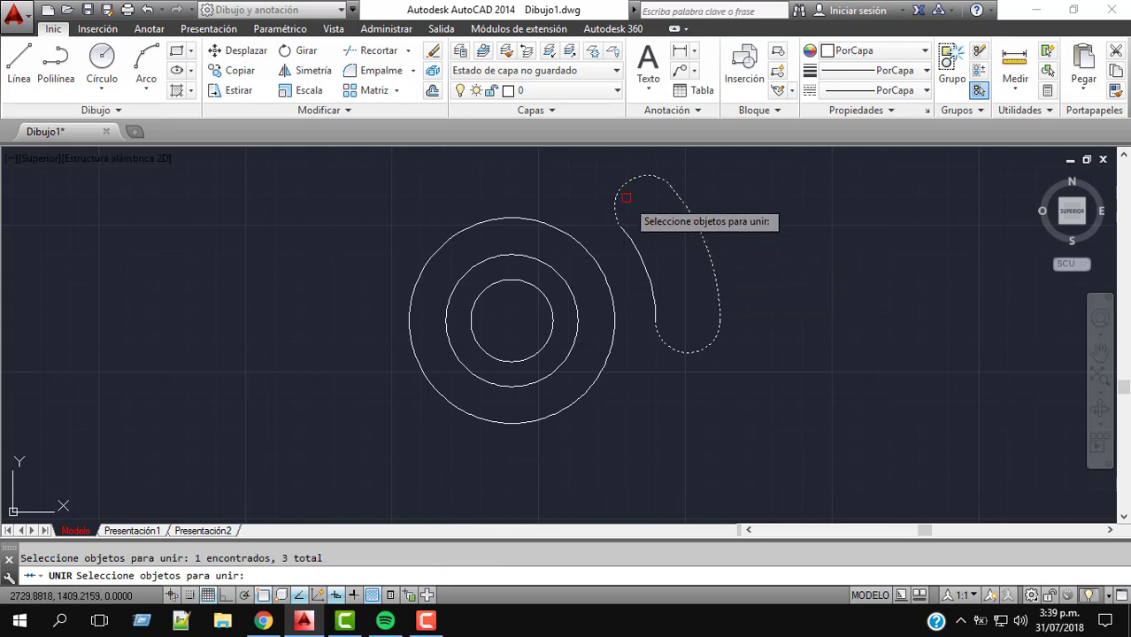
click(648, 259)
key(Return)
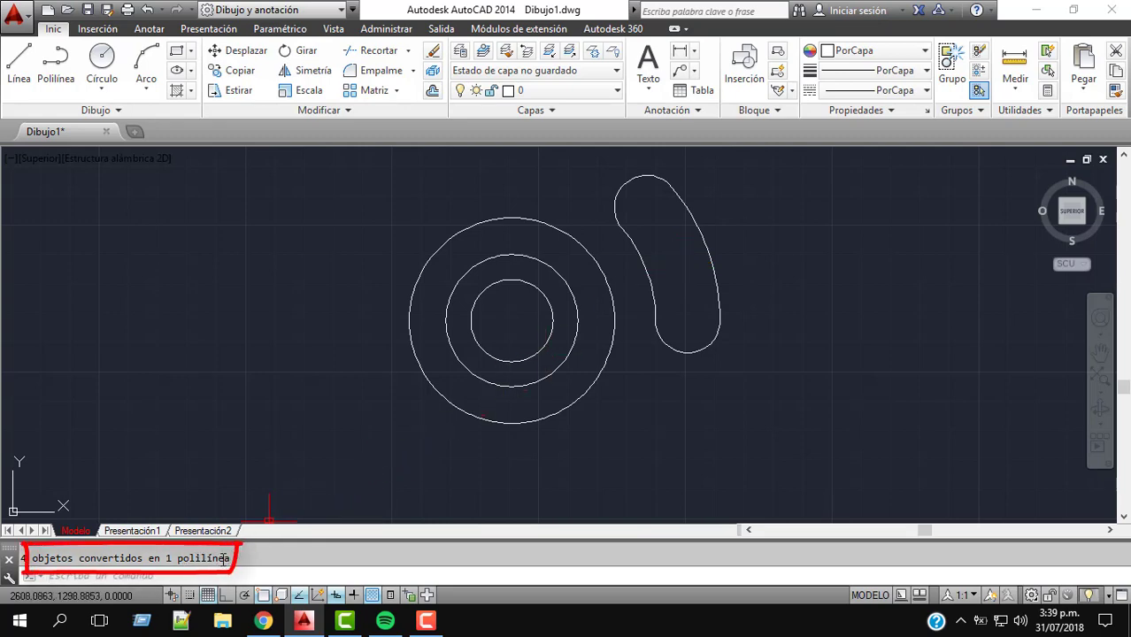
- Offset the joined slot polyline 11 units outward
click(433, 91)
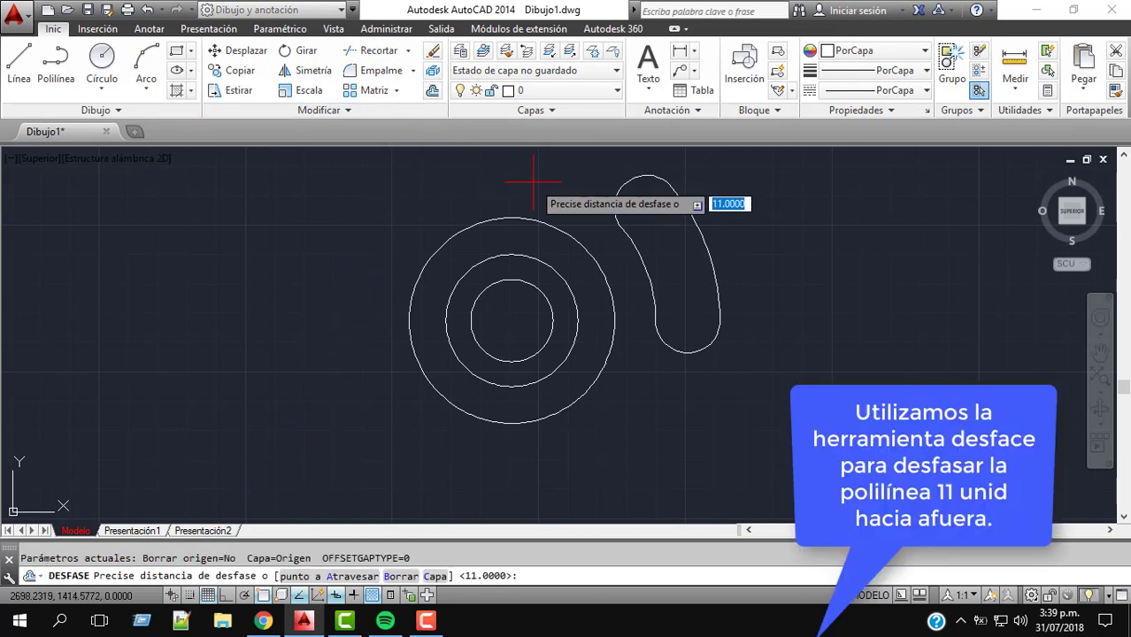
key(Return)
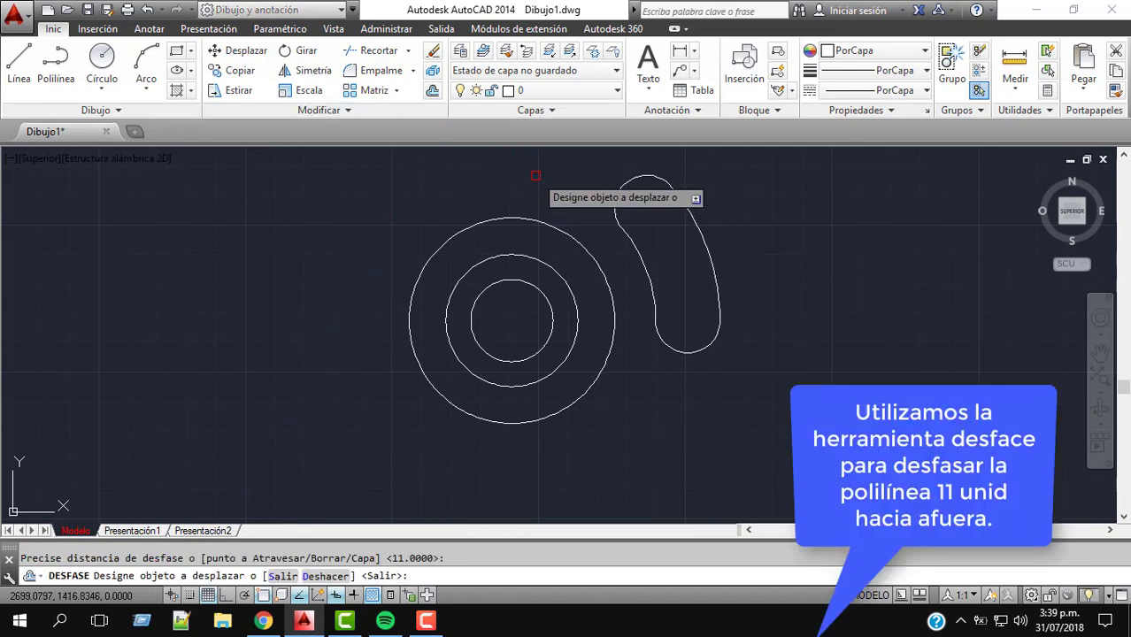
click(617, 207)
click(615, 207)
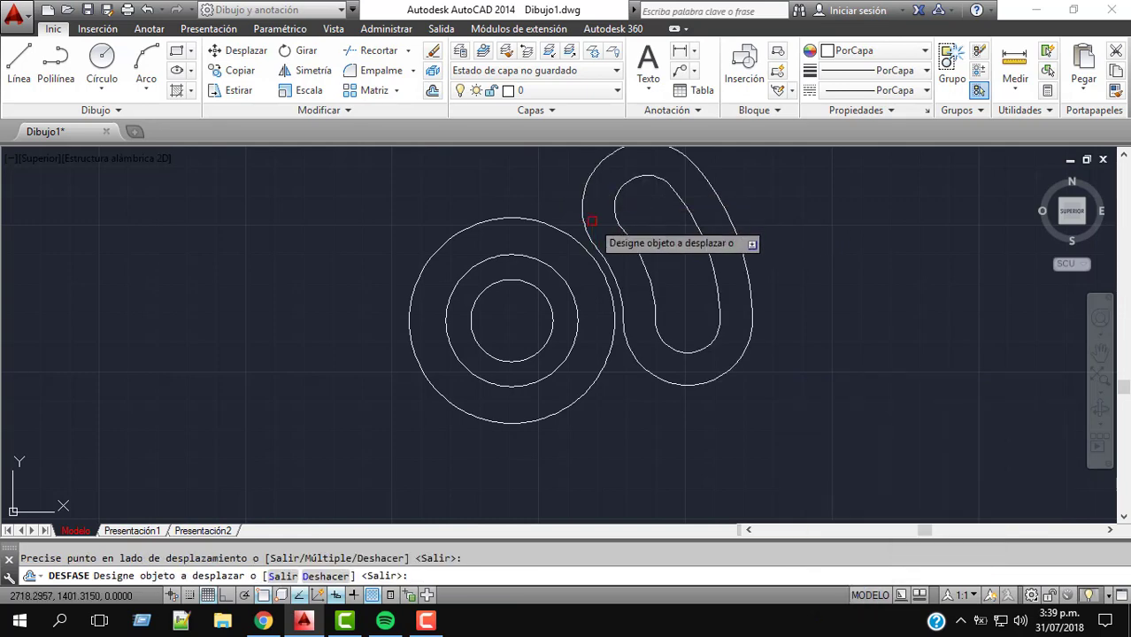
key(Return)
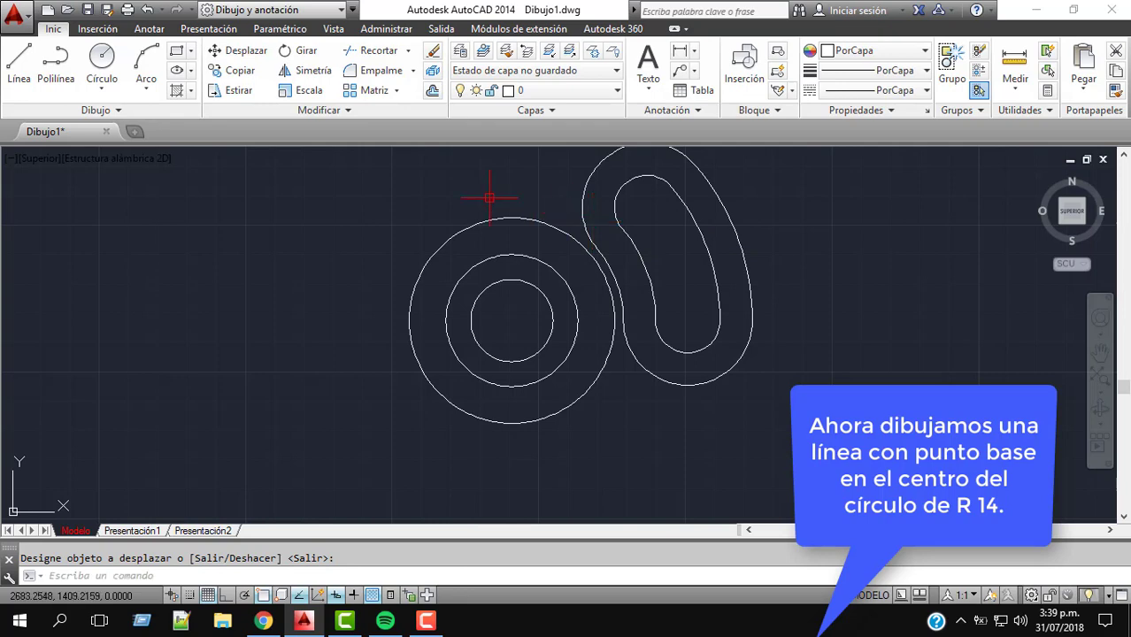
- Draw a line from the circles' centre to the relative point @-19,48
click(25, 80)
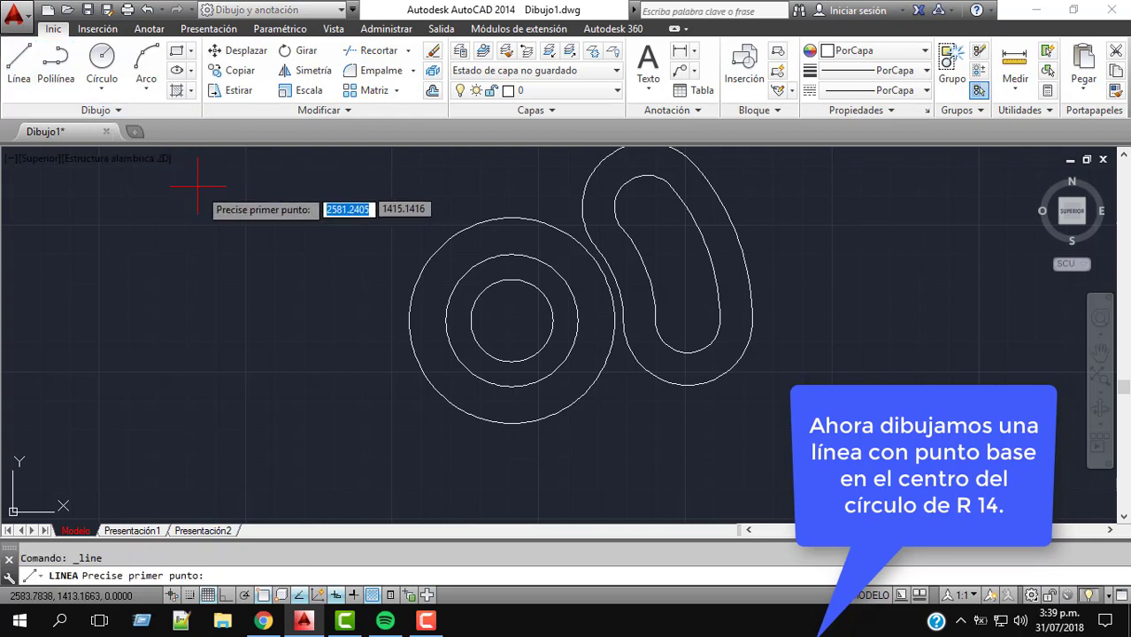
click(511, 320)
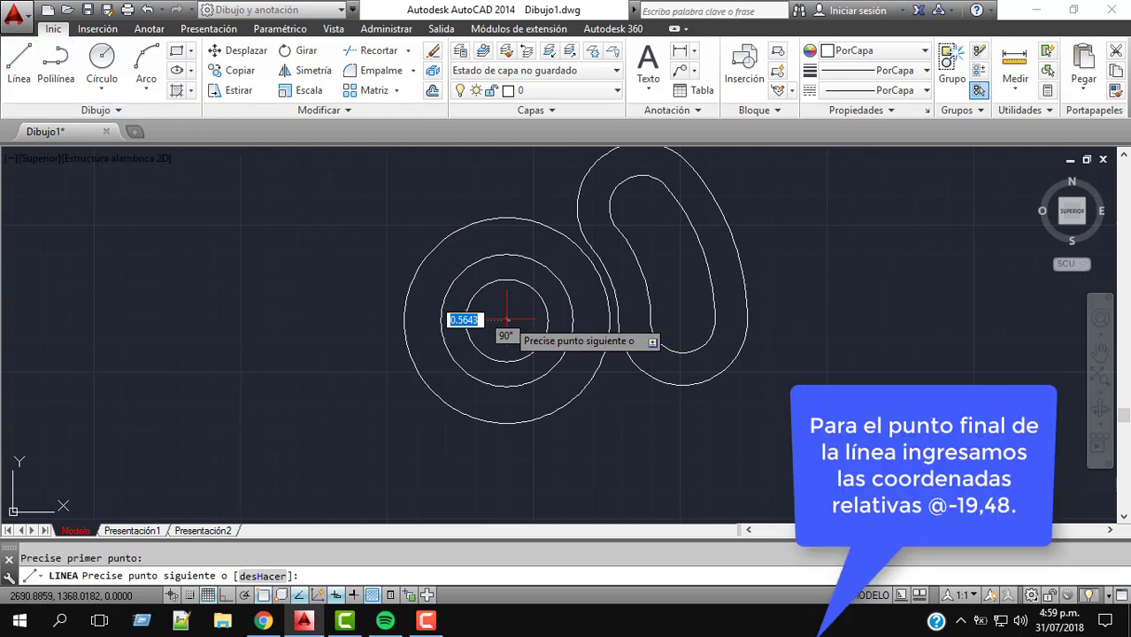
text(@)
text(-19)
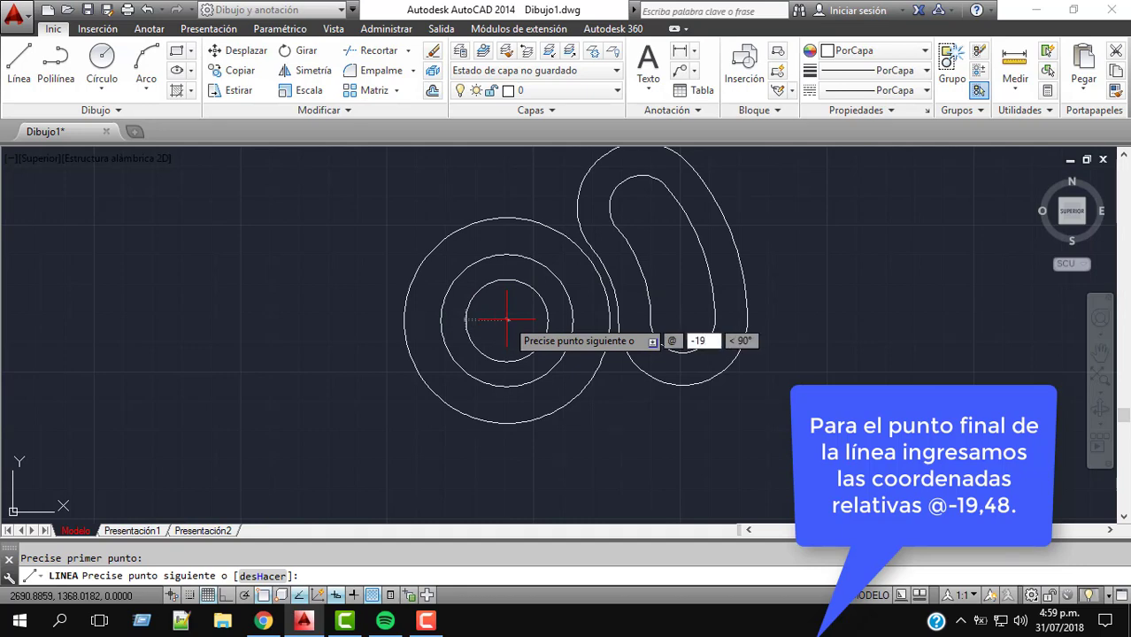
text(,4)
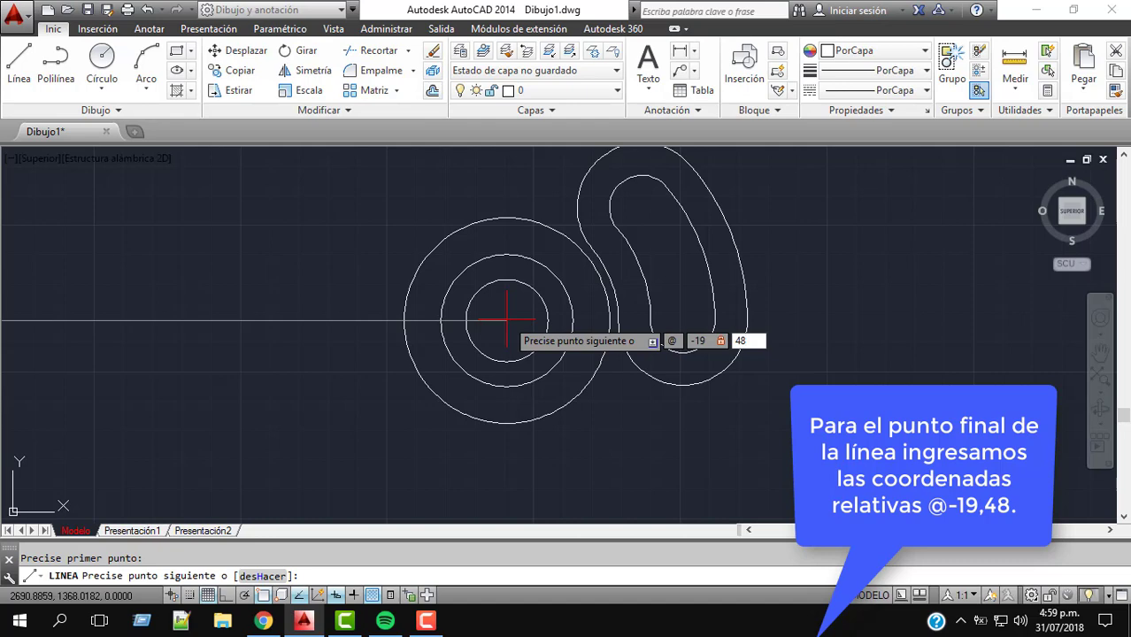
key(Return)
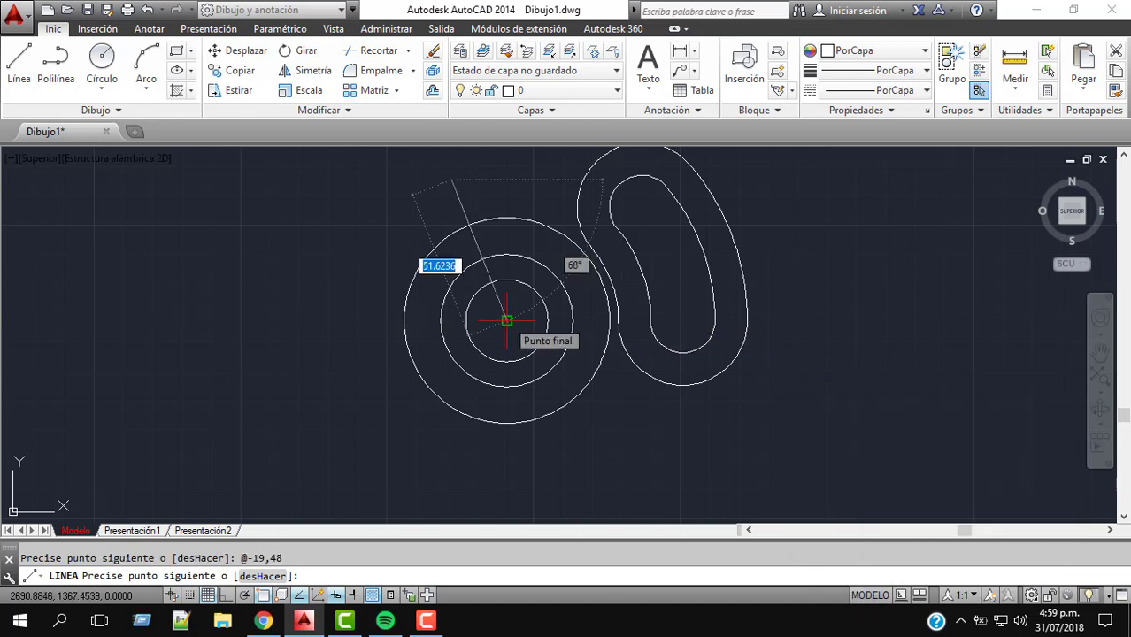
key(Return)
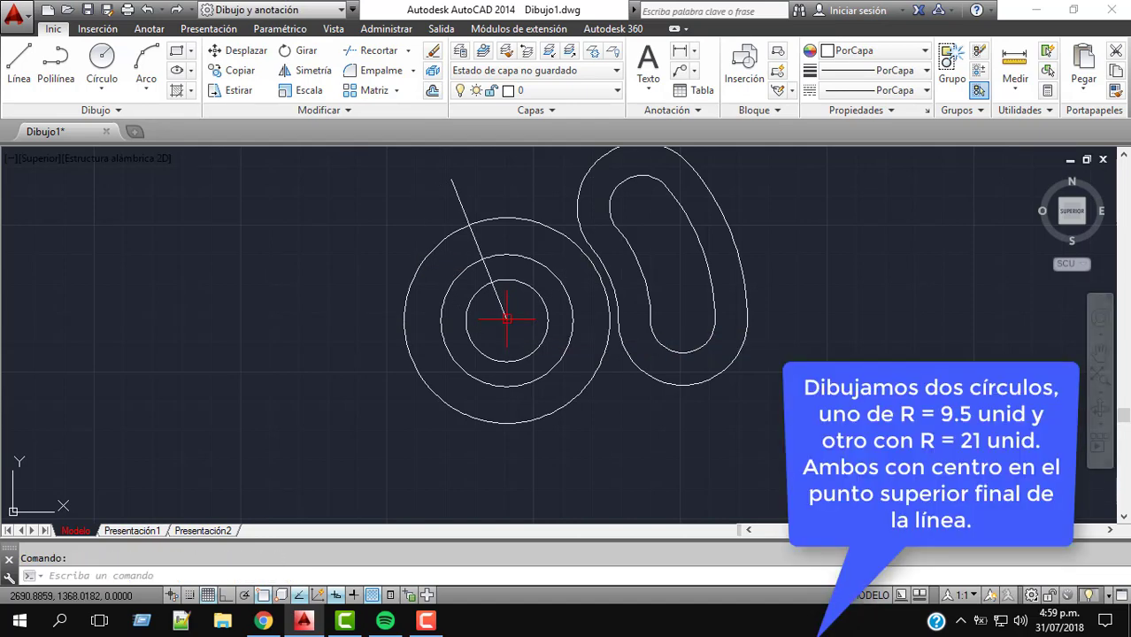
- Draw circles of radius 9.5 and 21 centred on the reference line's top end, then select the line
middle_drag(506, 318, 501, 357)
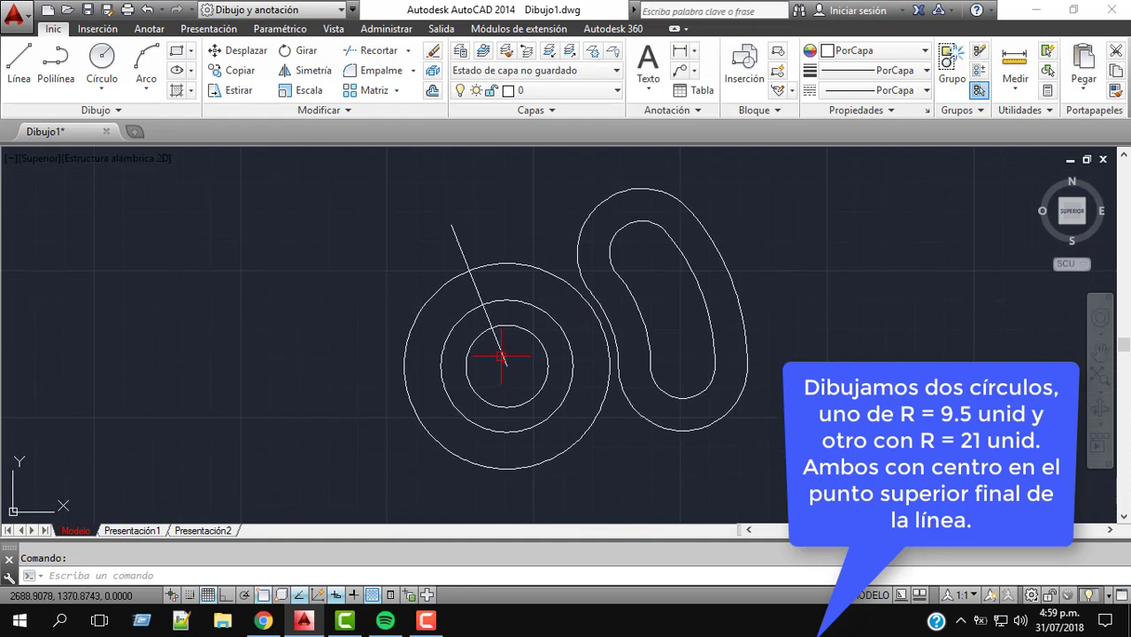
click(103, 62)
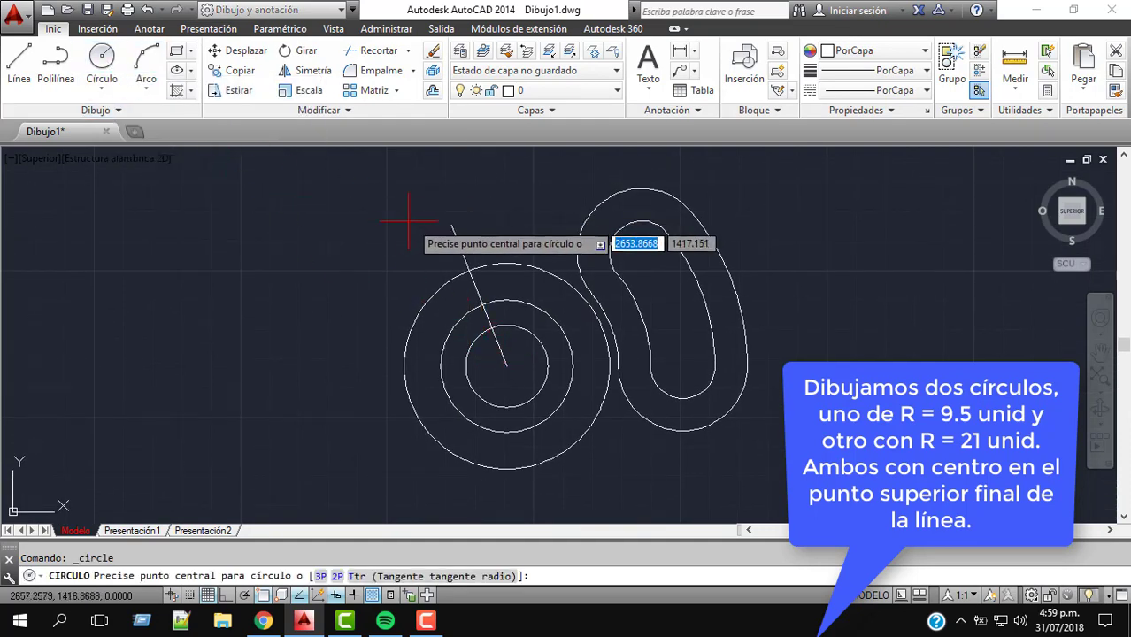
click(451, 227)
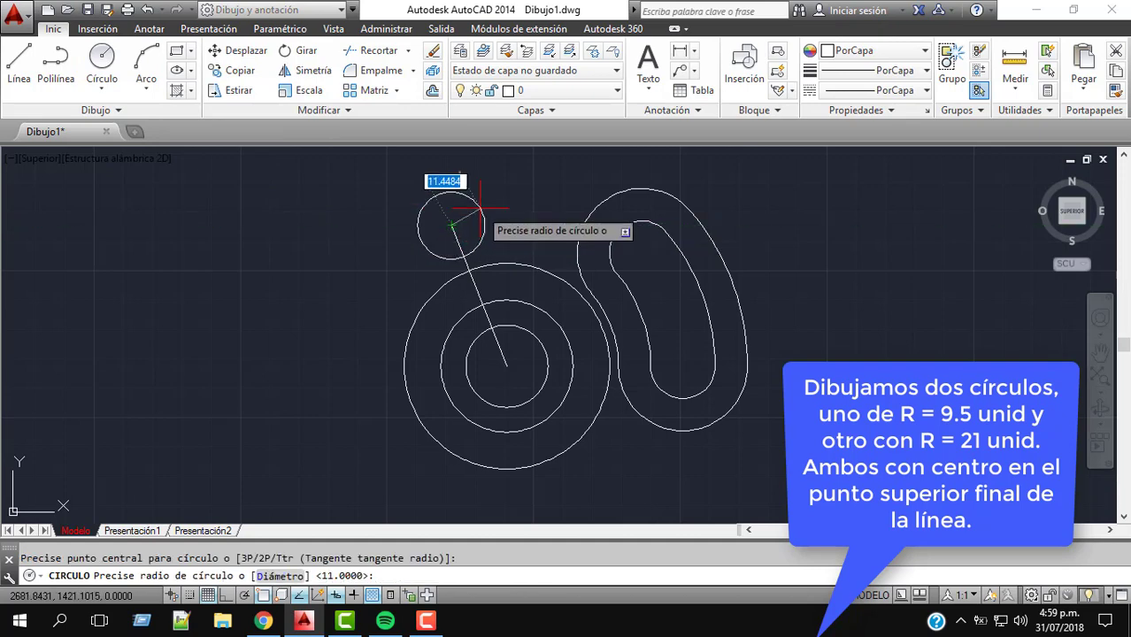
text(9.5)
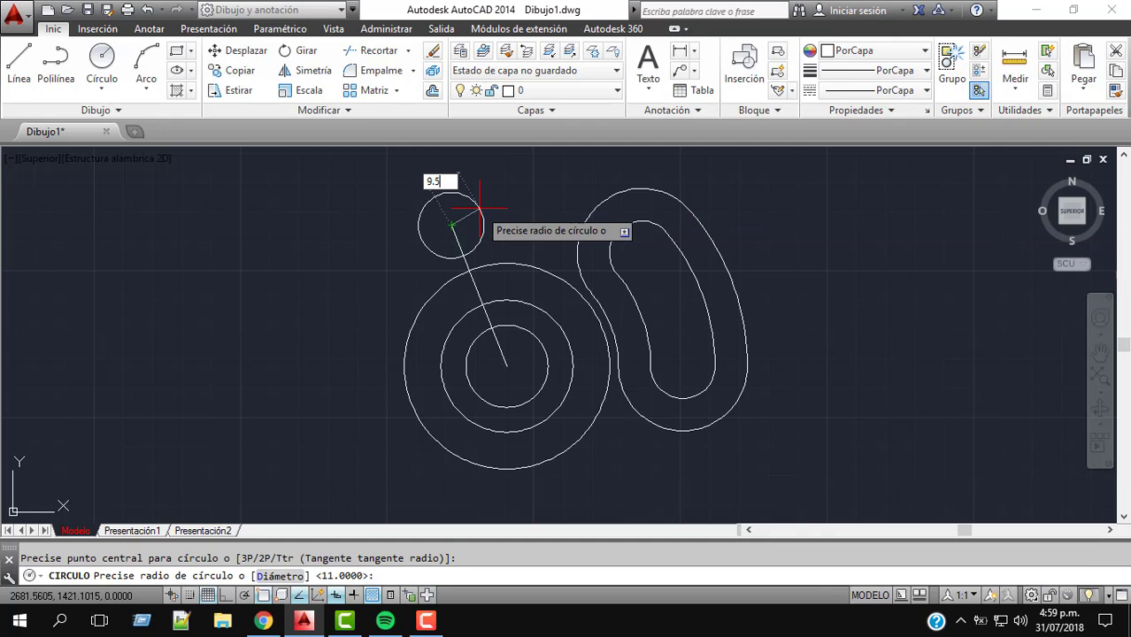
key(Return)
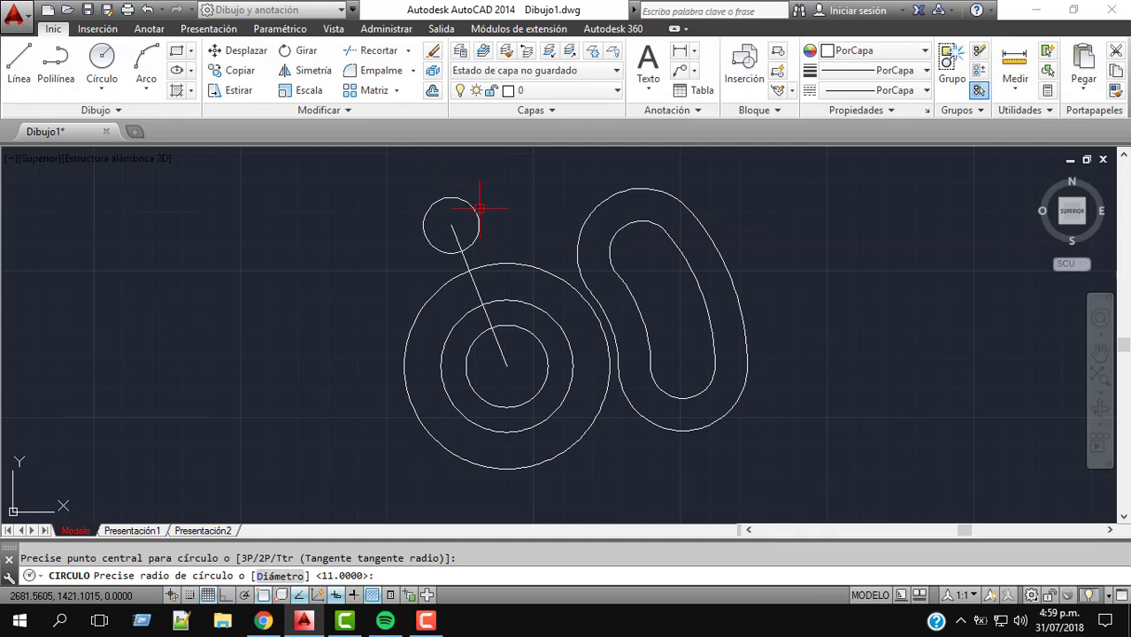
key(Return)
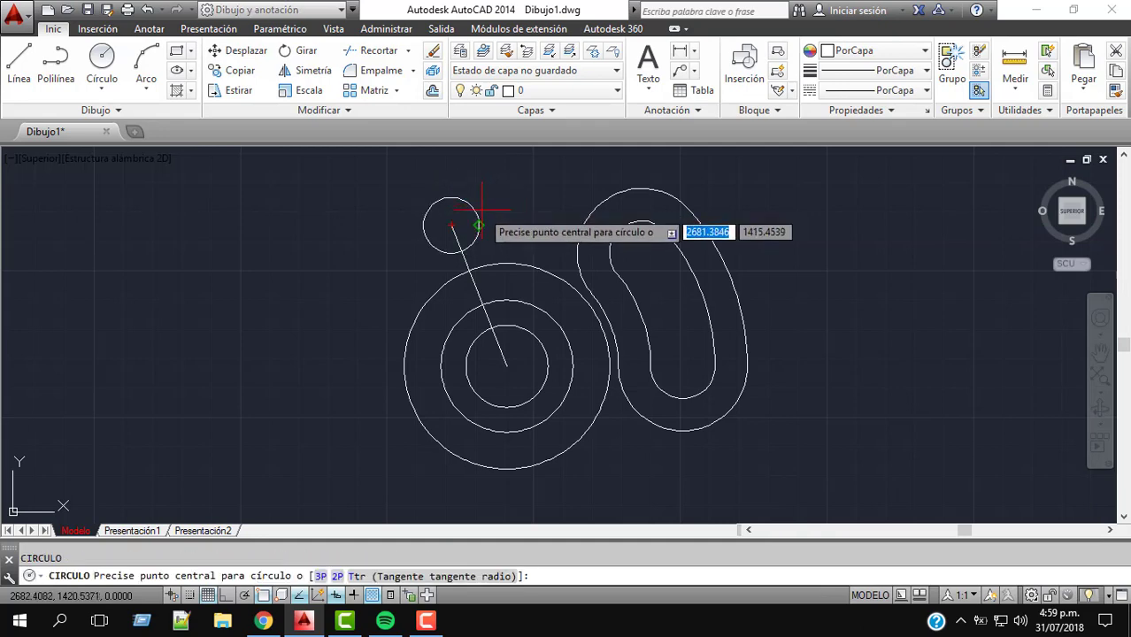
click(452, 225)
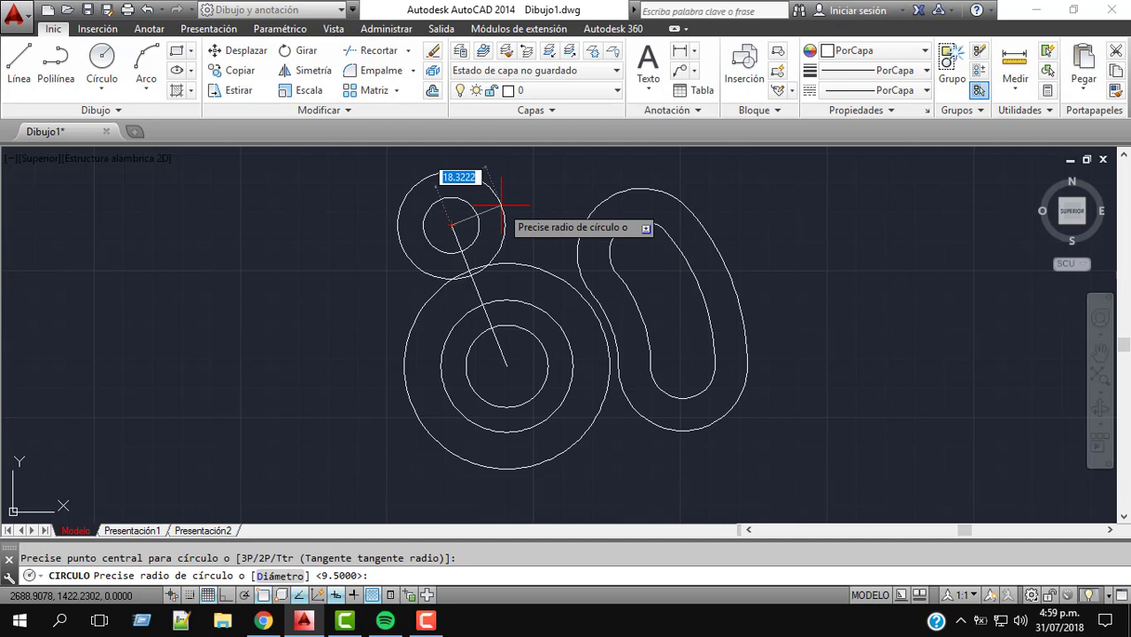
text(21)
key(Return)
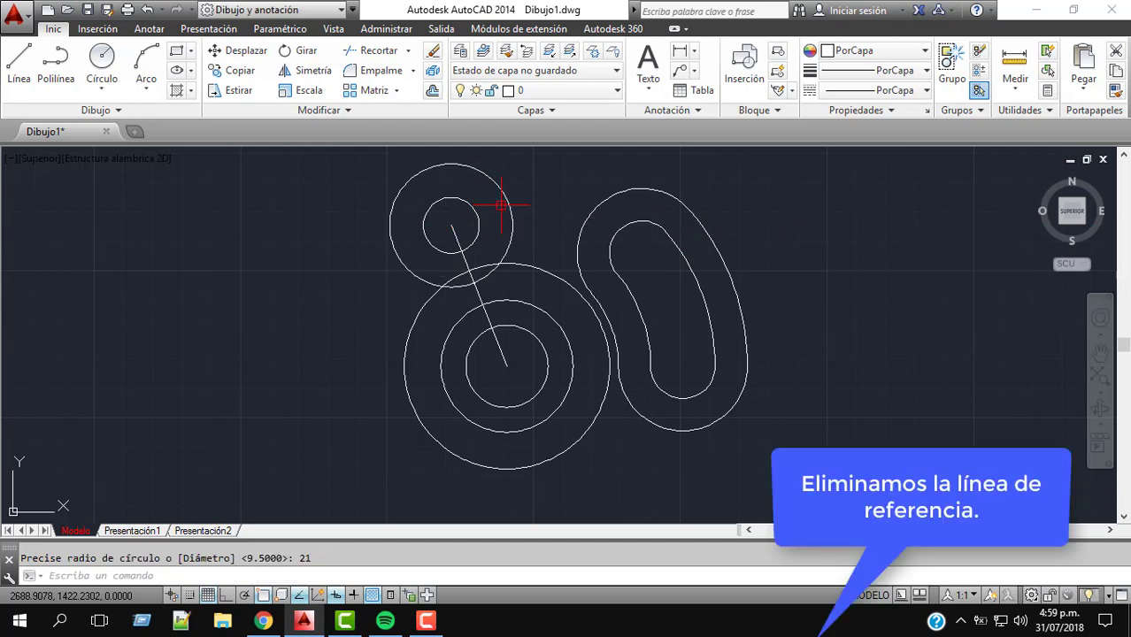
click(476, 297)
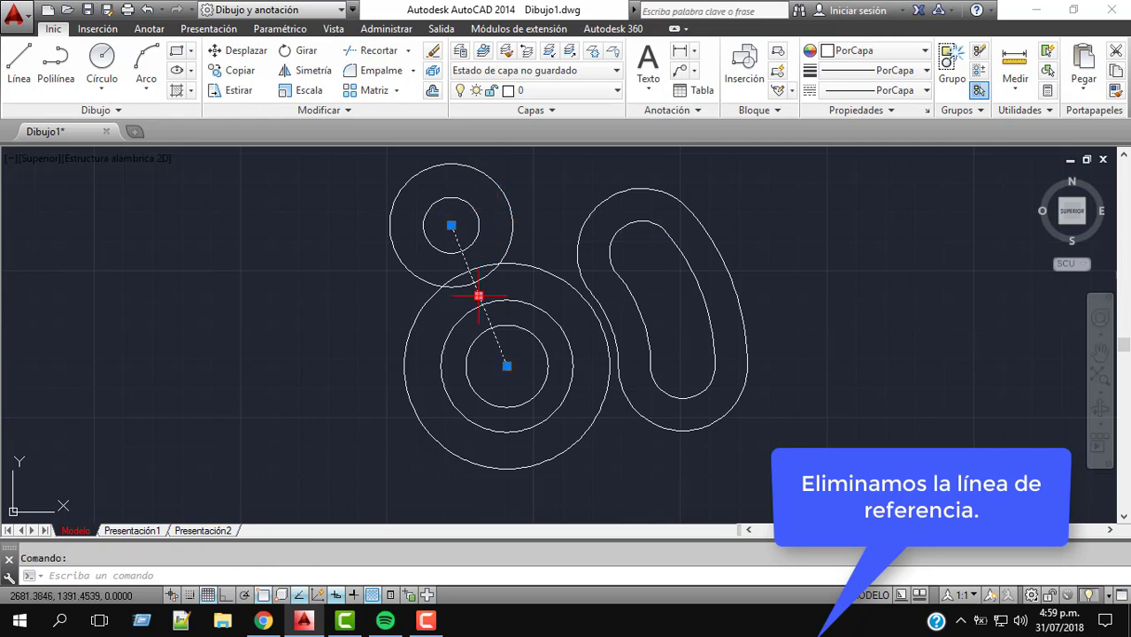
- Erase the reference line and make sure Ortho mode is on
key(Delete)
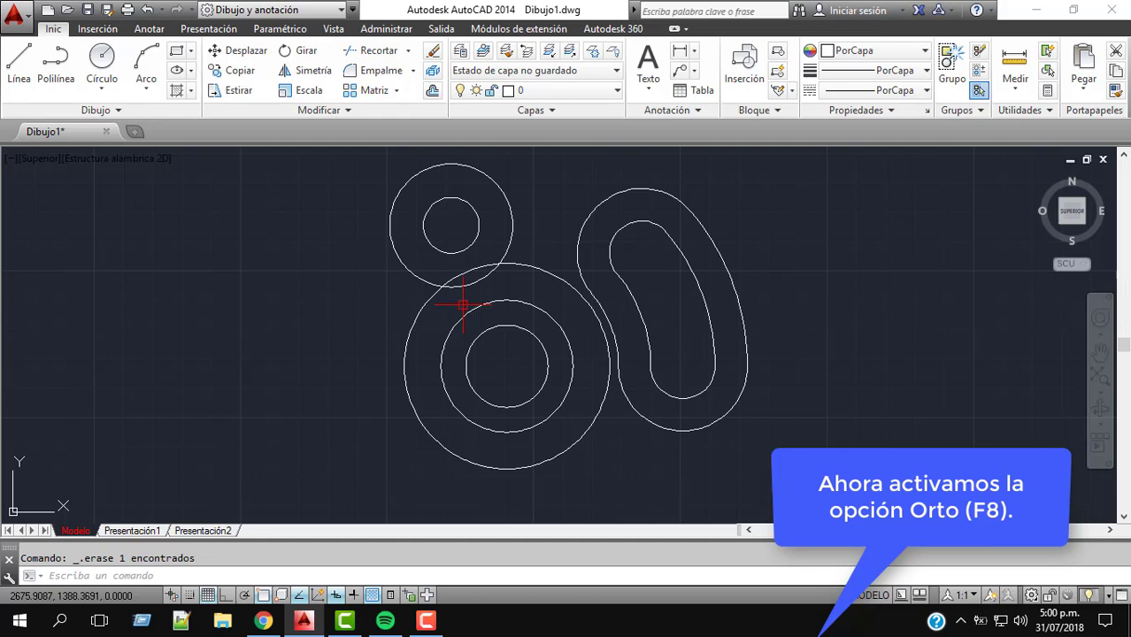
click(225, 594)
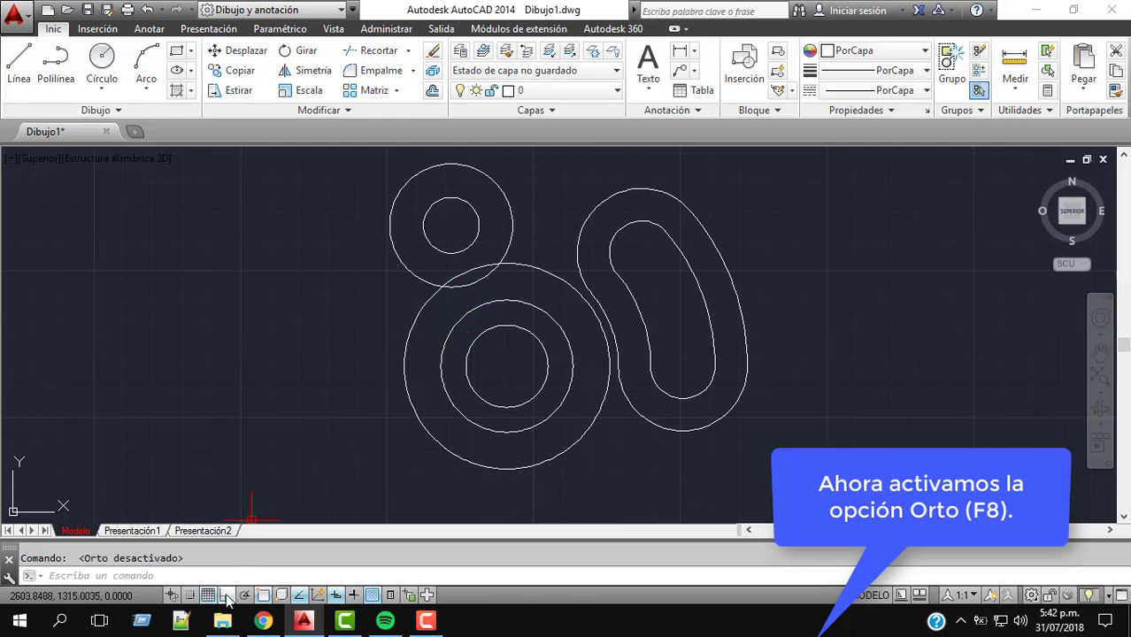
click(226, 598)
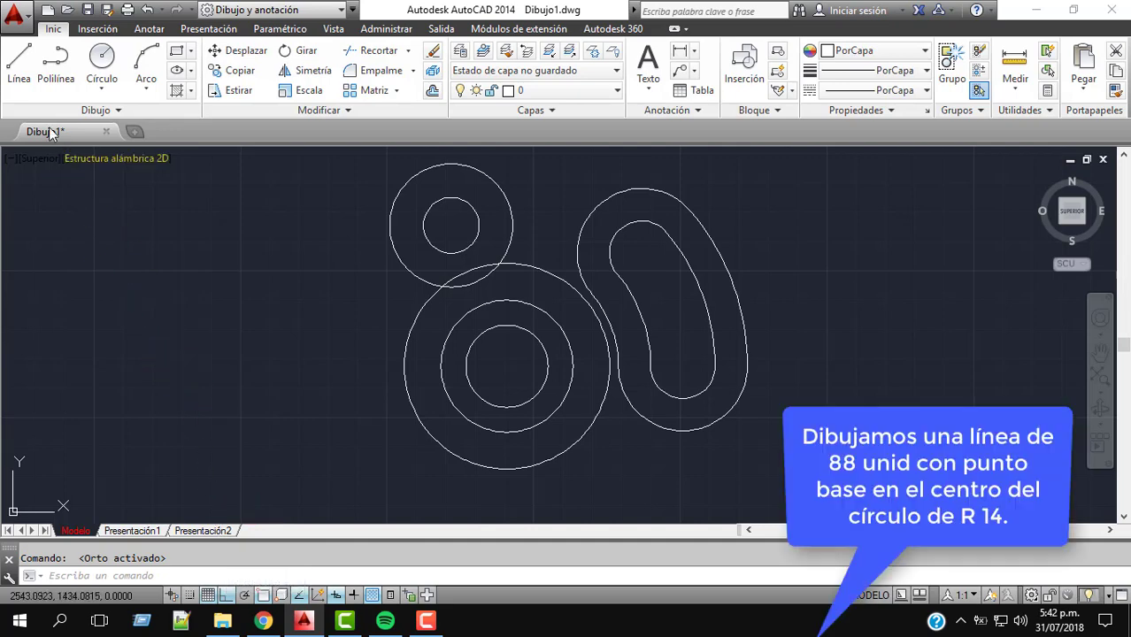
- Draw an 88-unit horizontal line leftward from the concentric circles' centre
click(25, 84)
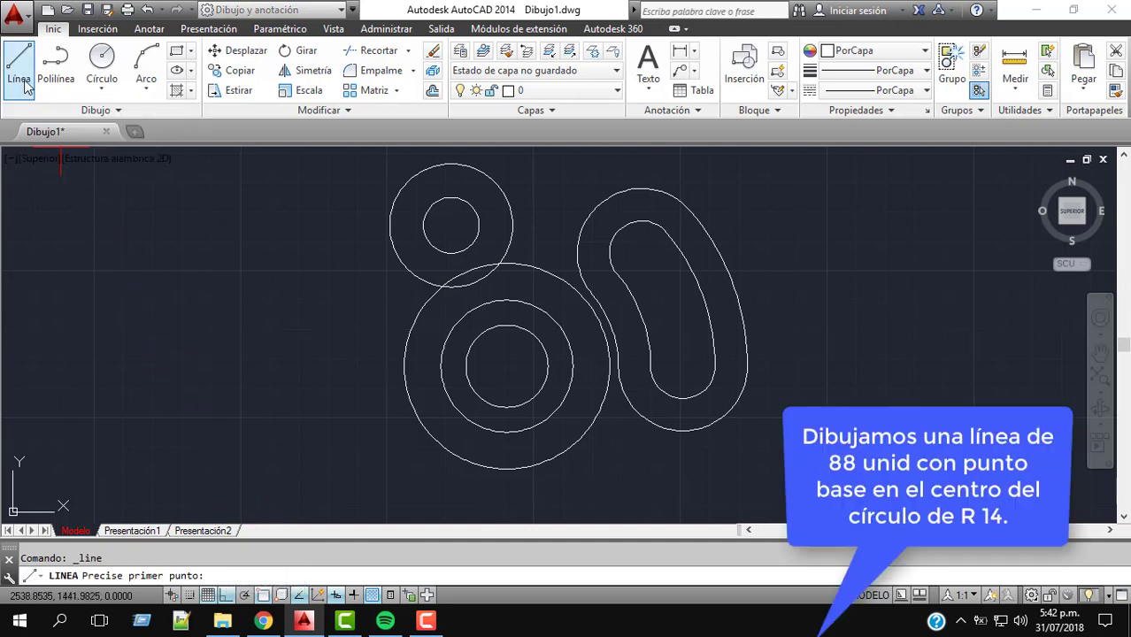
click(506, 365)
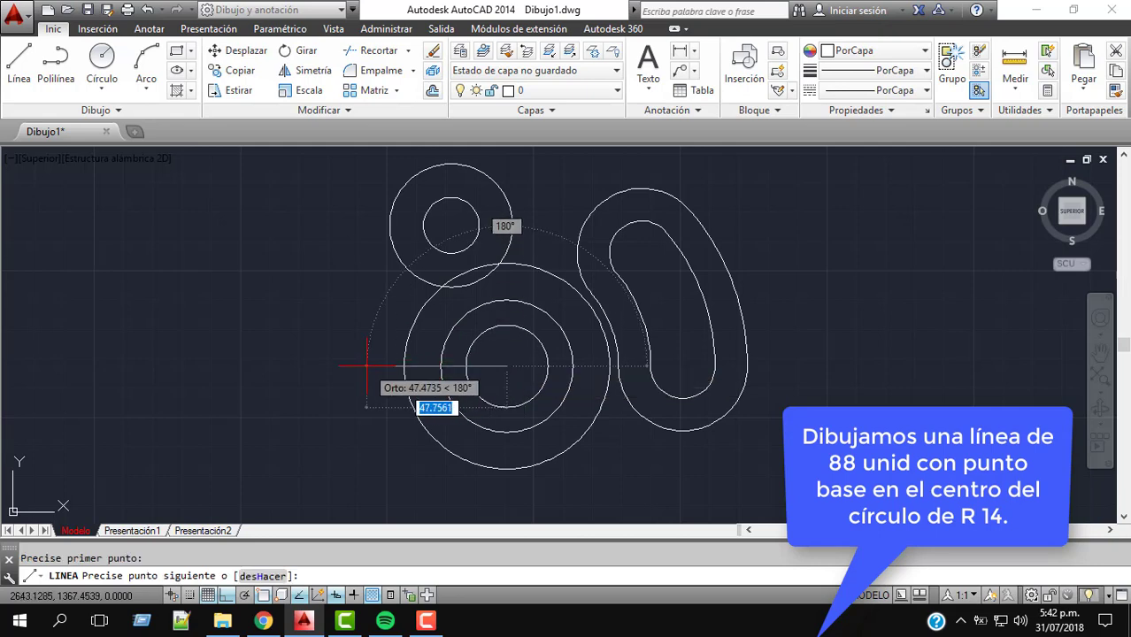
text(88)
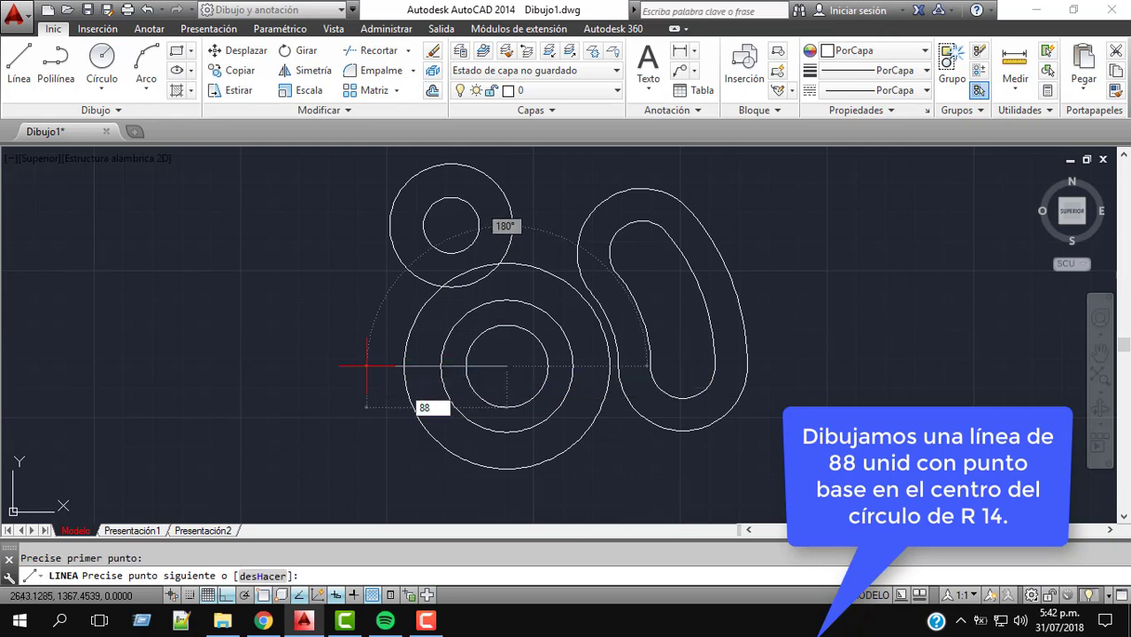
key(Return)
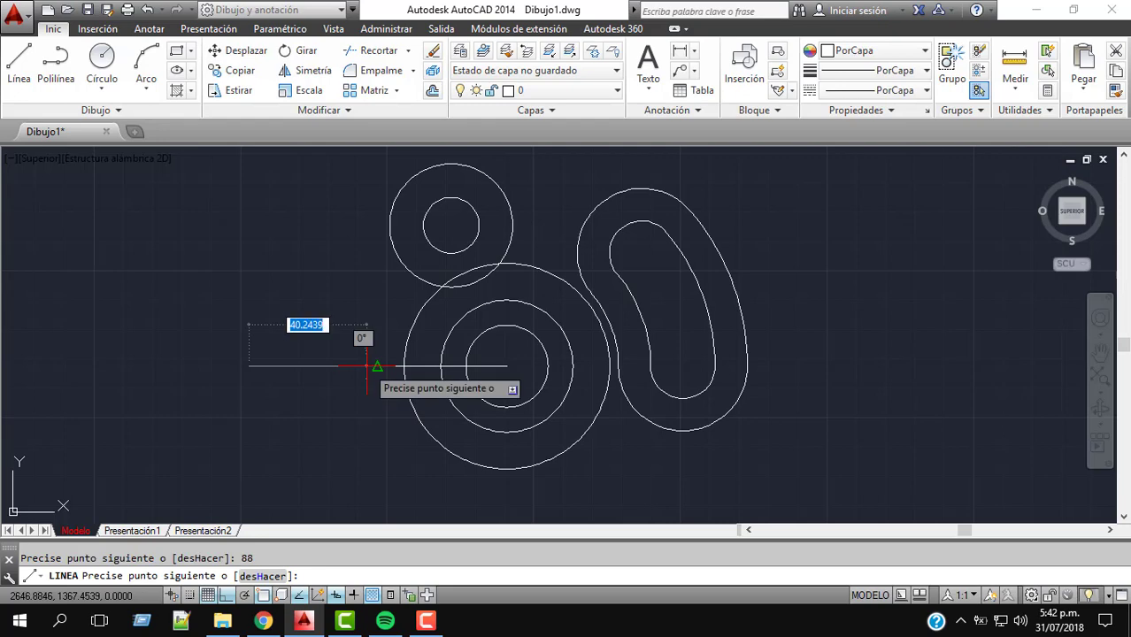
key(Return)
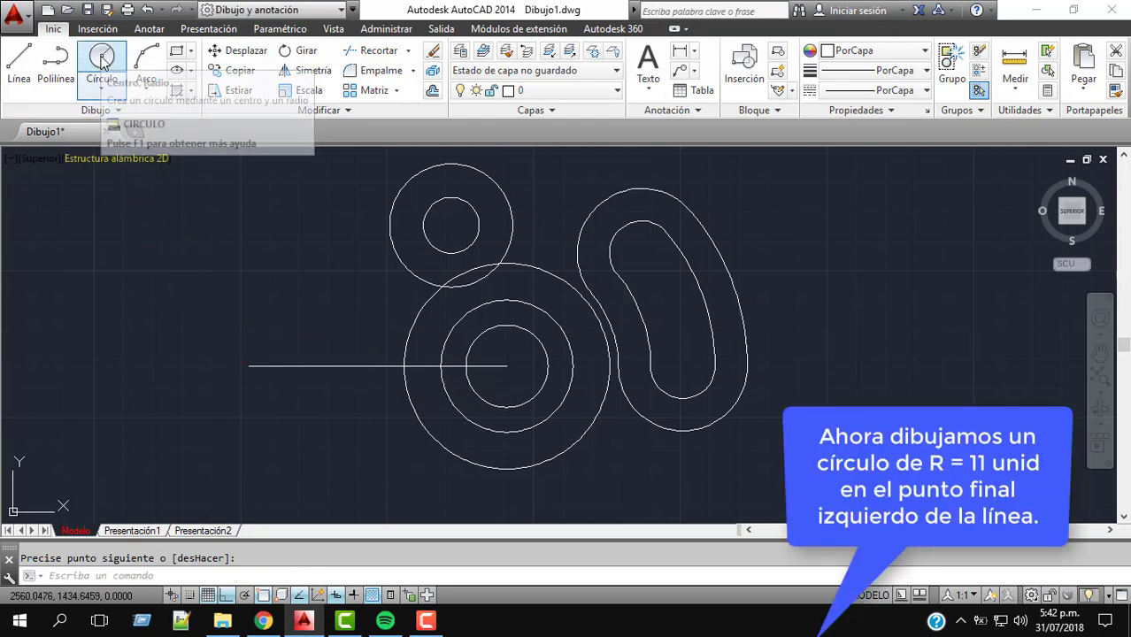
- Draw a radius-11 circle at the 88-unit line's left end and enable polar tracking
click(102, 57)
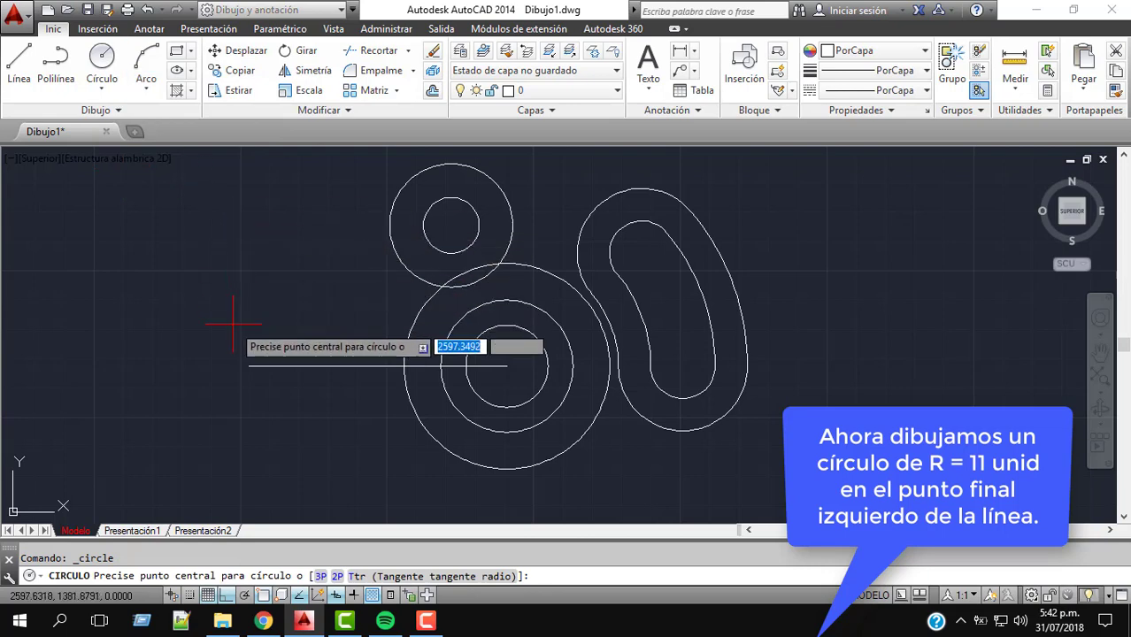
click(248, 365)
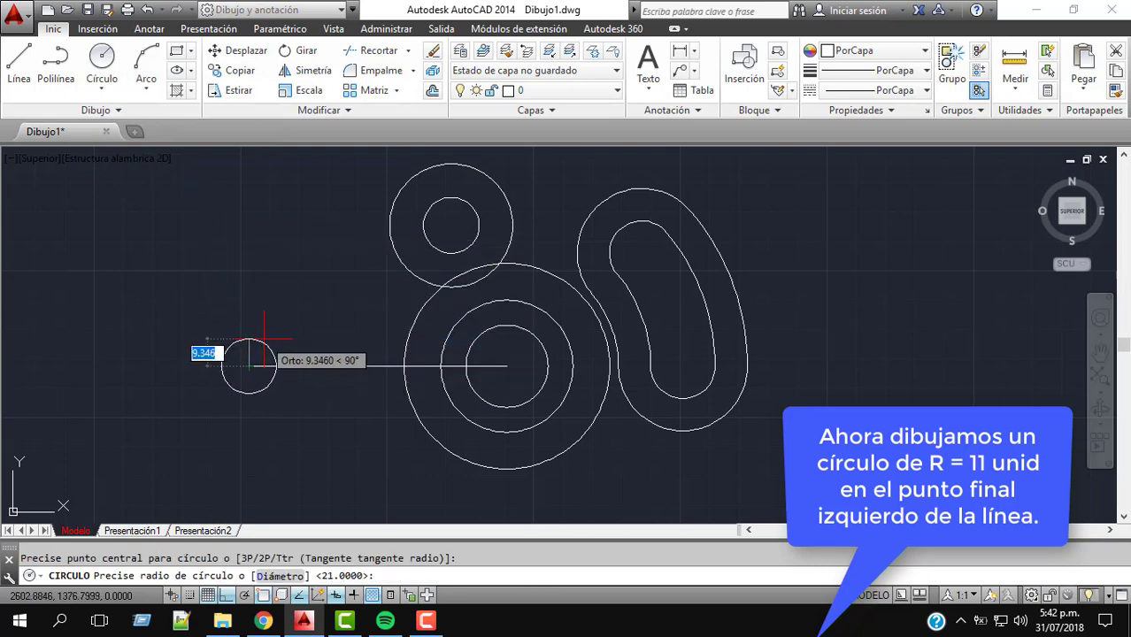
text(11)
key(Return)
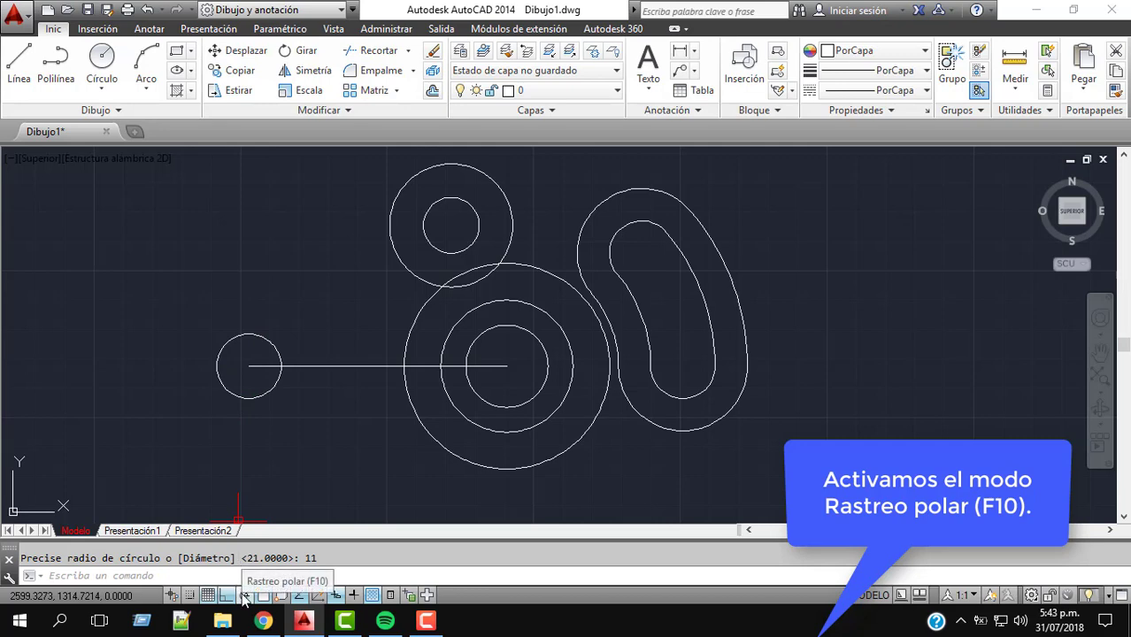
click(245, 595)
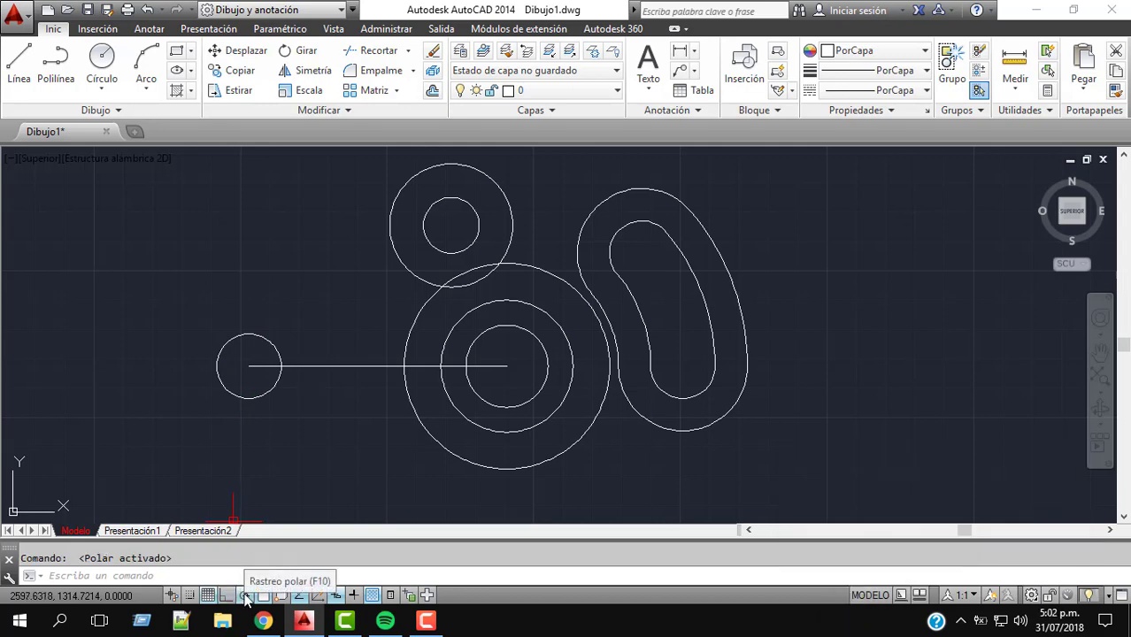
- Copy the radius-11 circle 25 units to the right from its centre
click(237, 71)
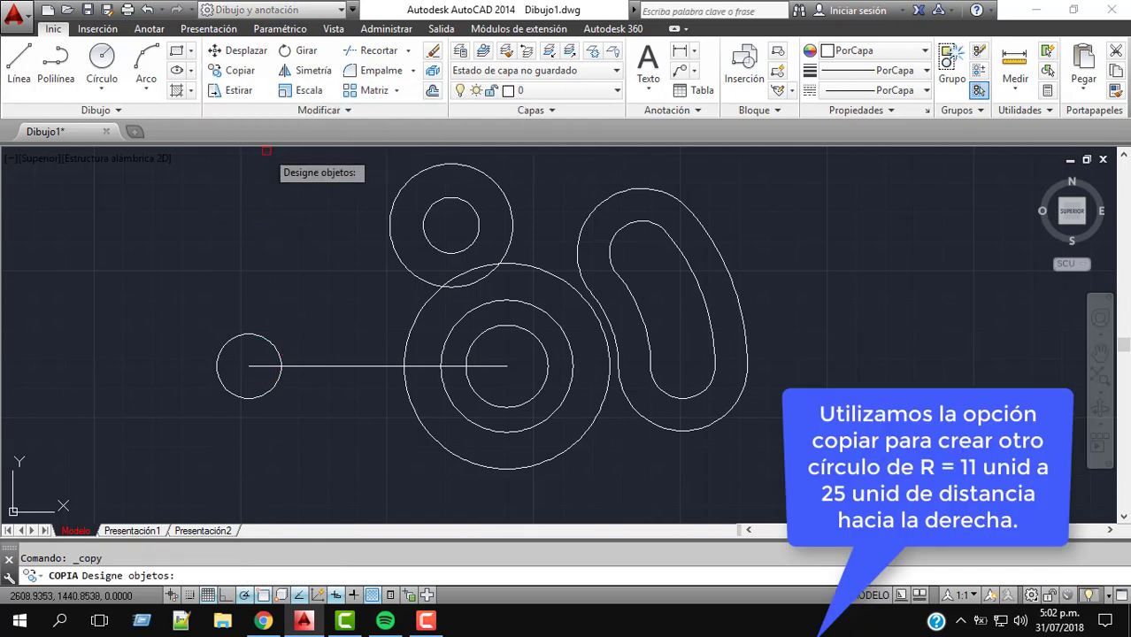
click(247, 334)
key(Return)
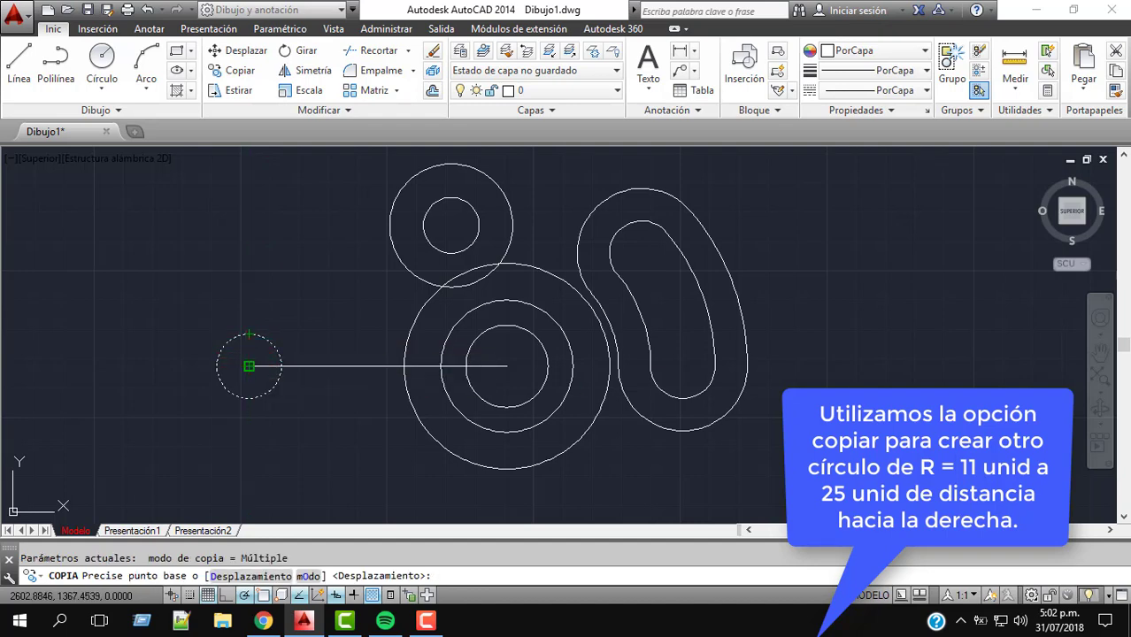
click(248, 365)
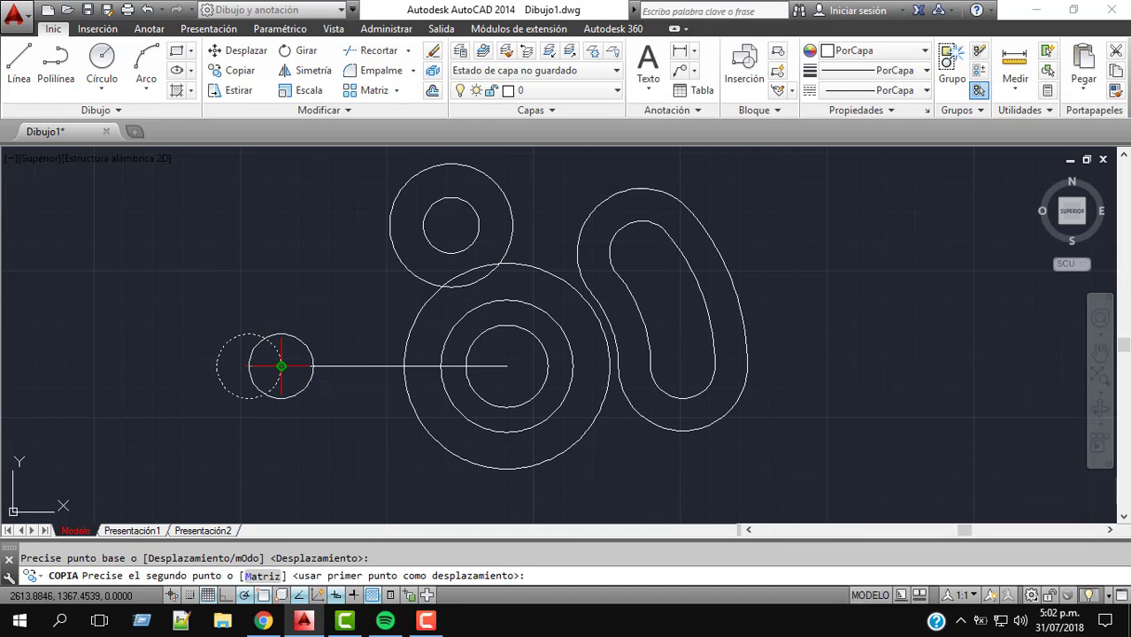
text(25)
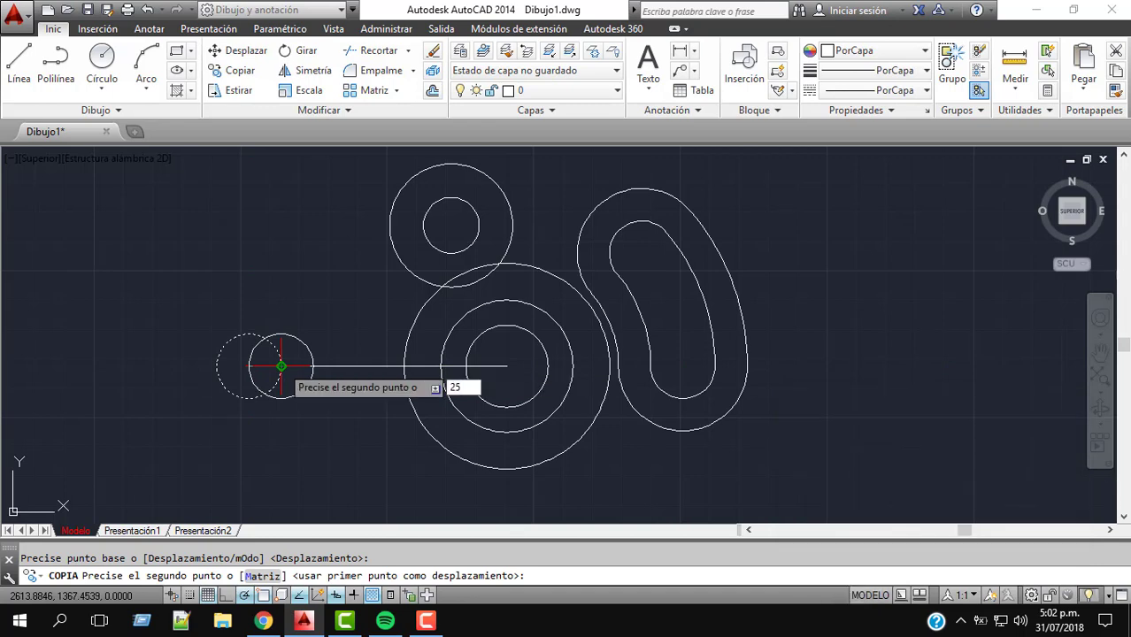
key(Return)
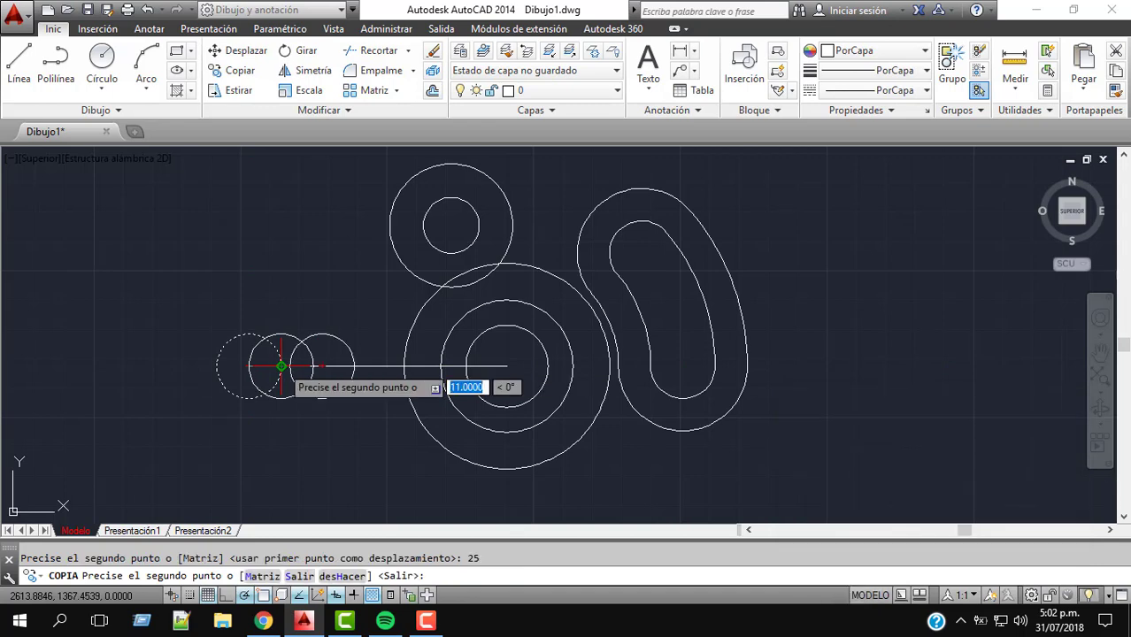
key(Escape)
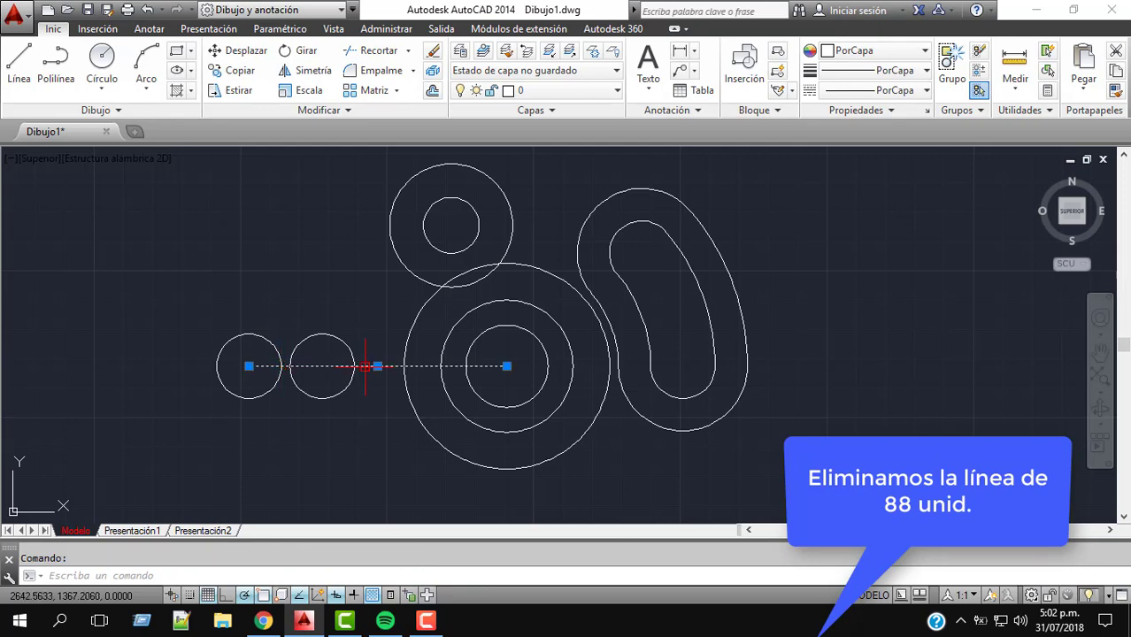
- Erase the 88-unit line and connect the two small circles with top and bottom quadrant lines
key(Delete)
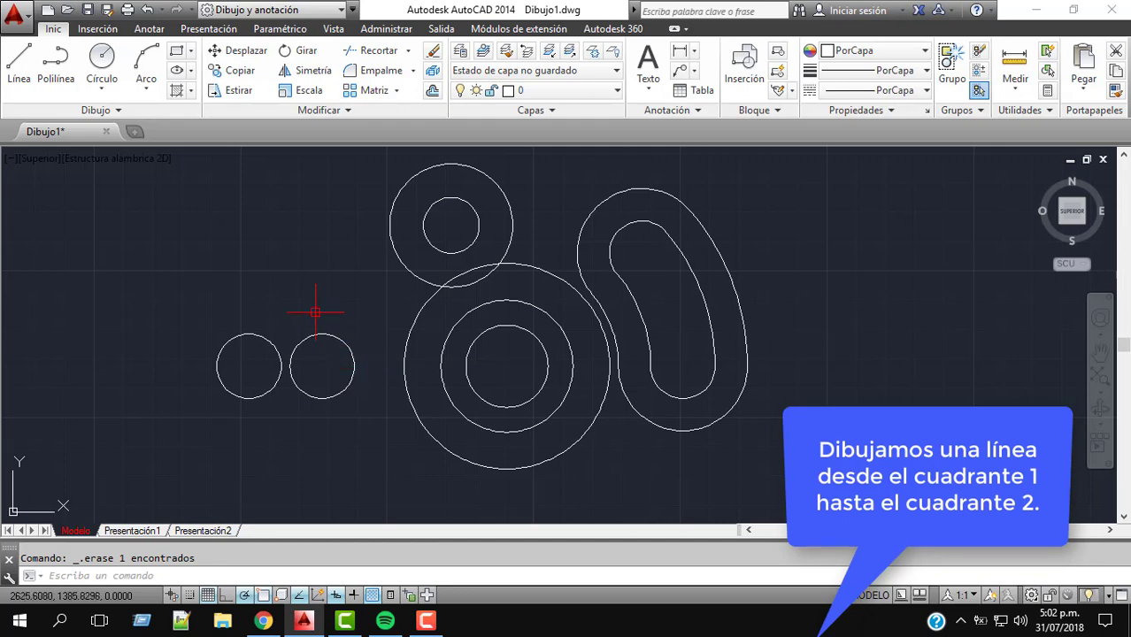
click(20, 77)
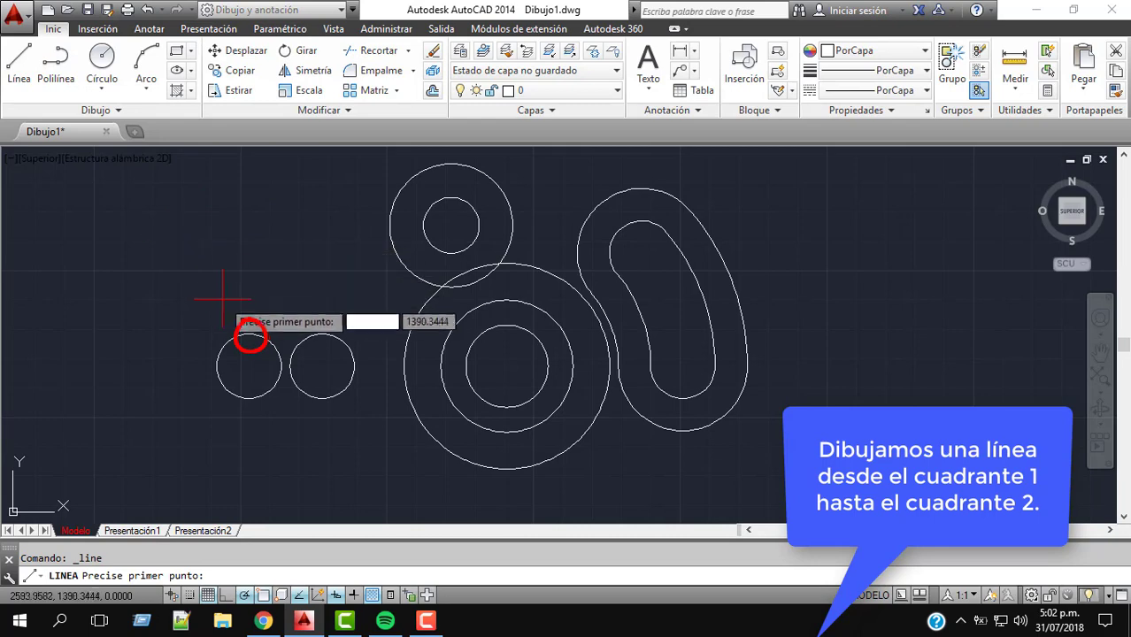
click(250, 334)
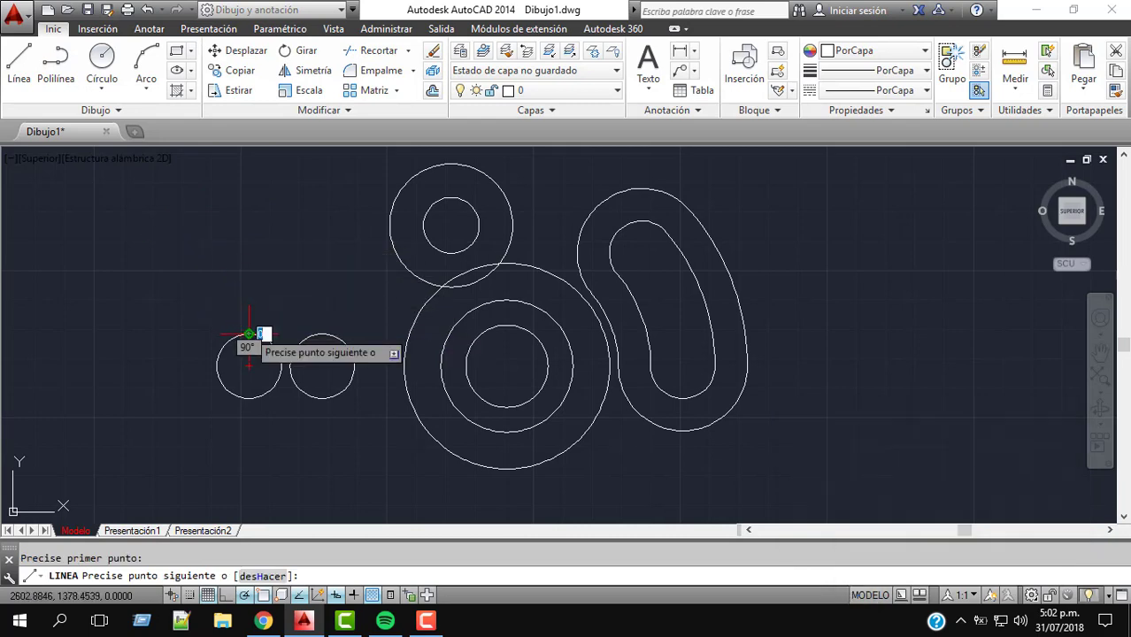
click(322, 334)
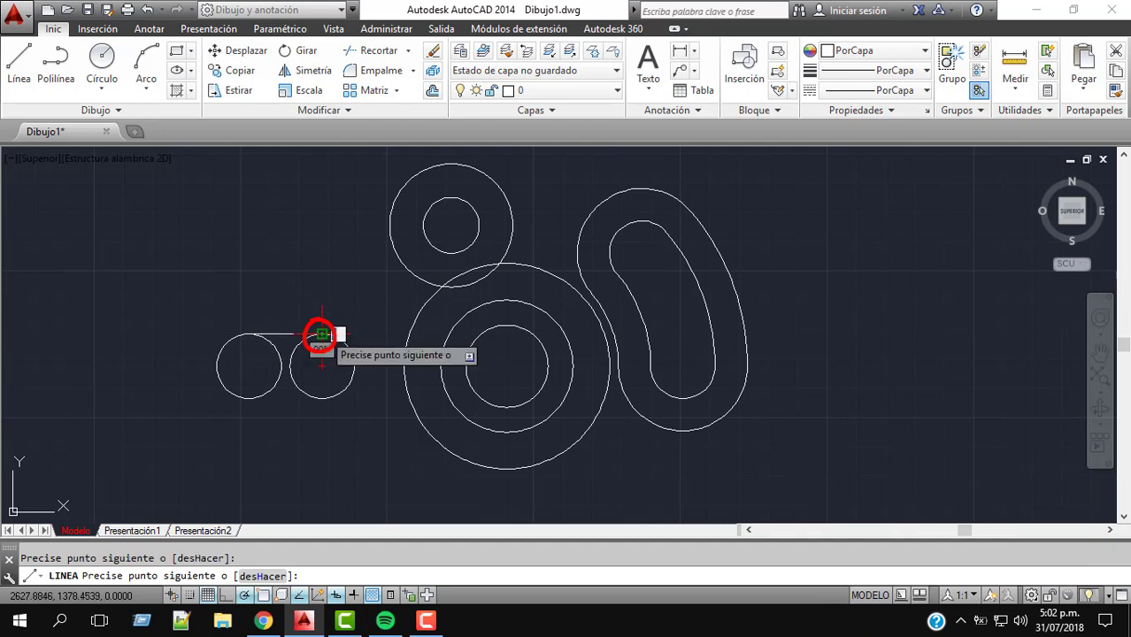
key(Return)
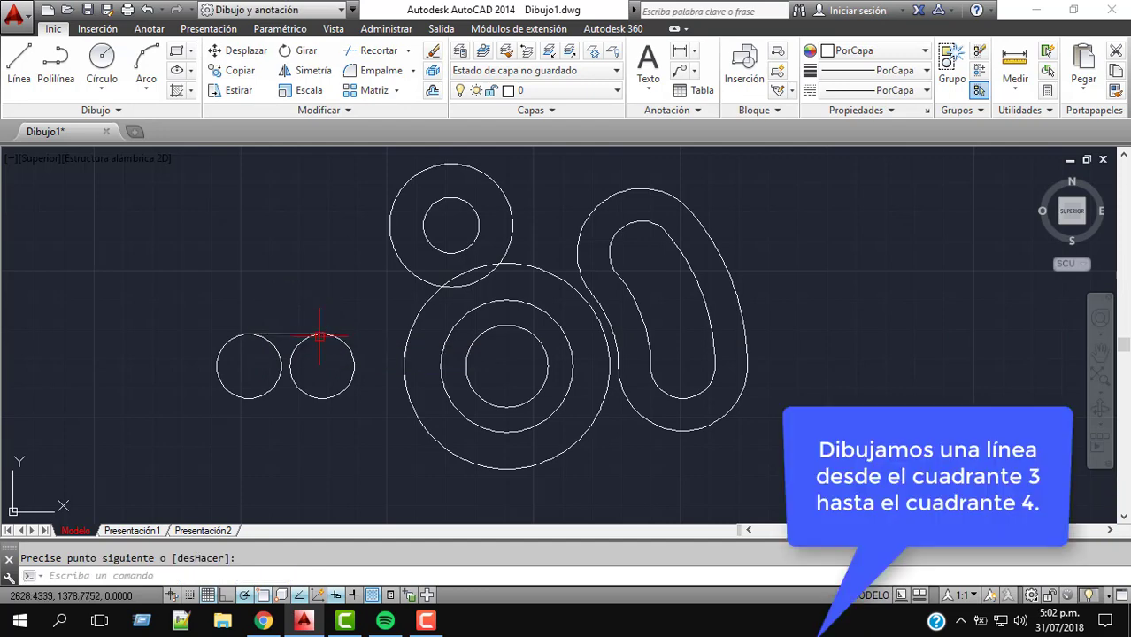
key(Return)
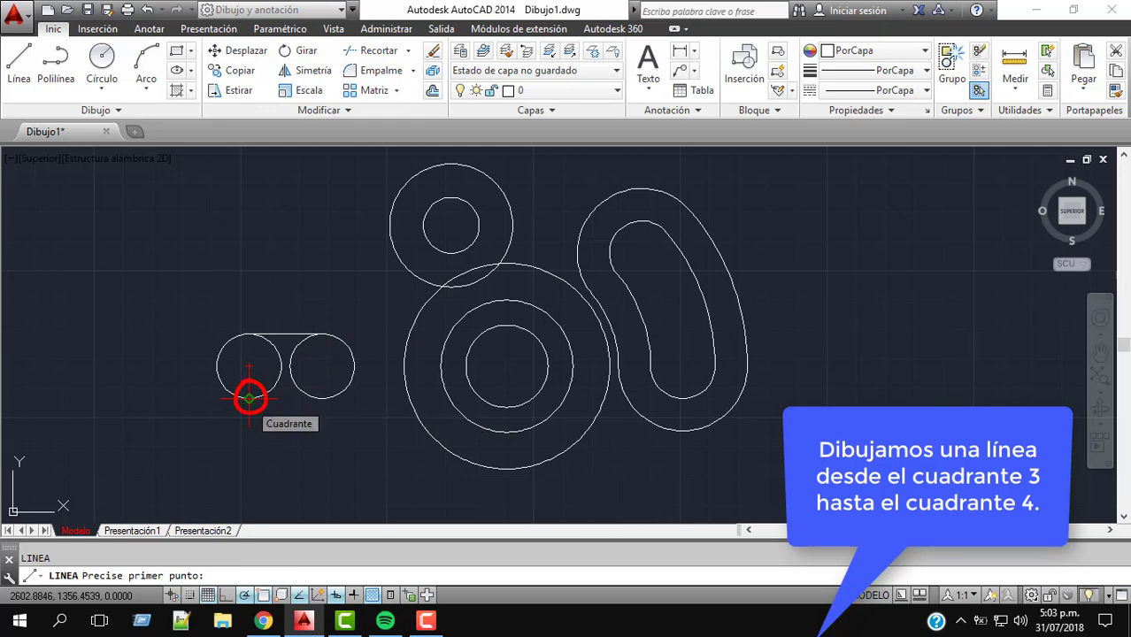
click(249, 398)
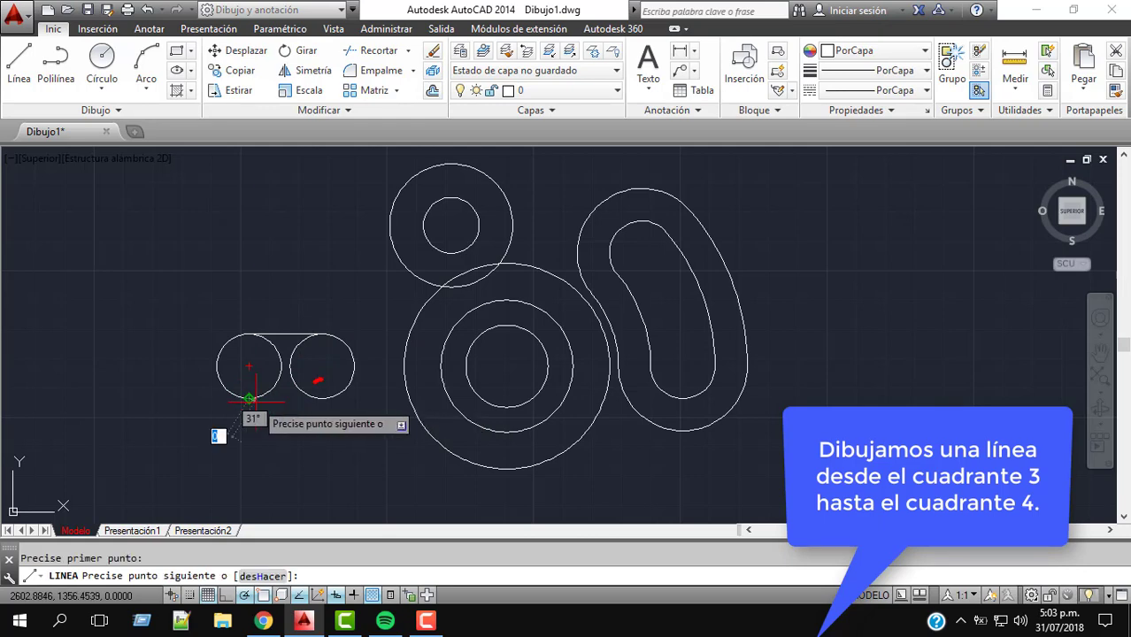
click(321, 398)
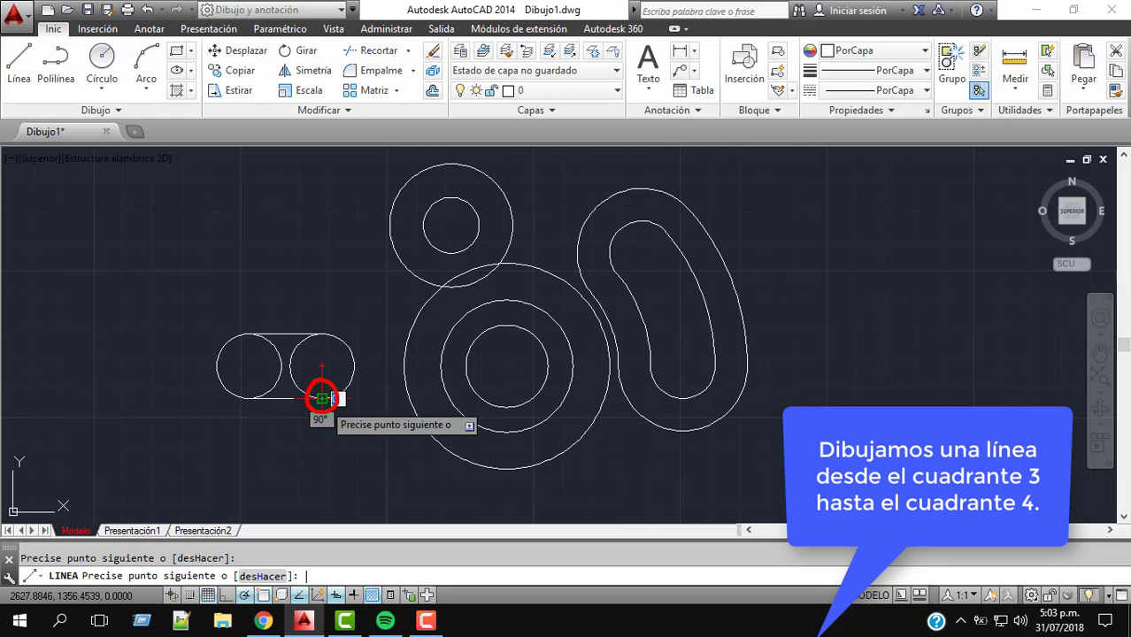
key(Return)
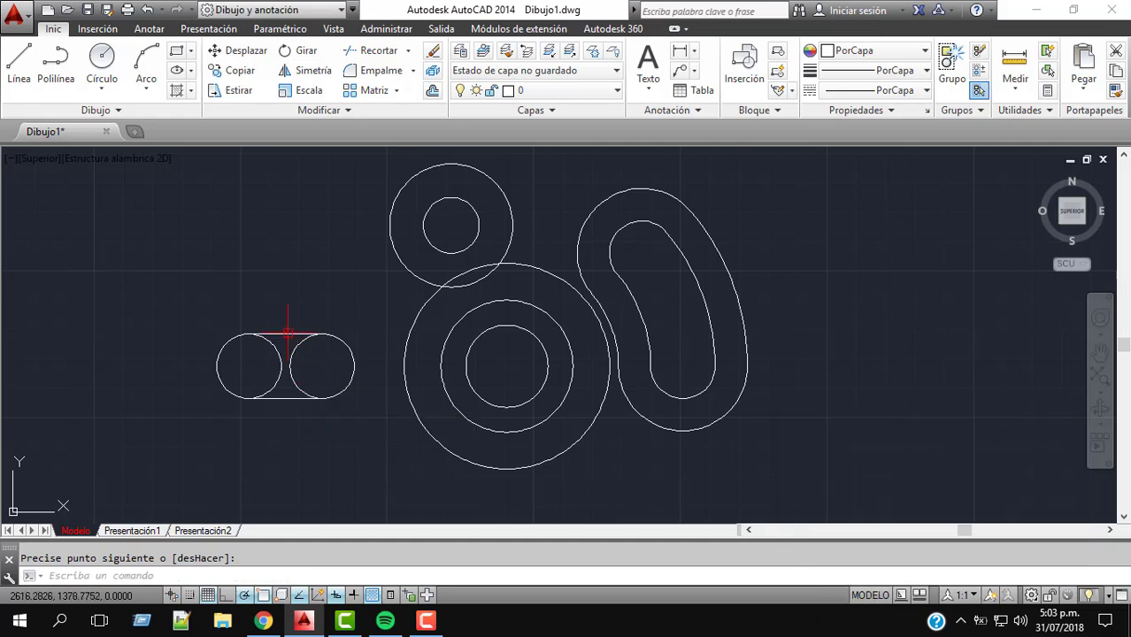
- Trim the inner arcs of both radius-11 circles, using all objects as cutting edges
click(378, 51)
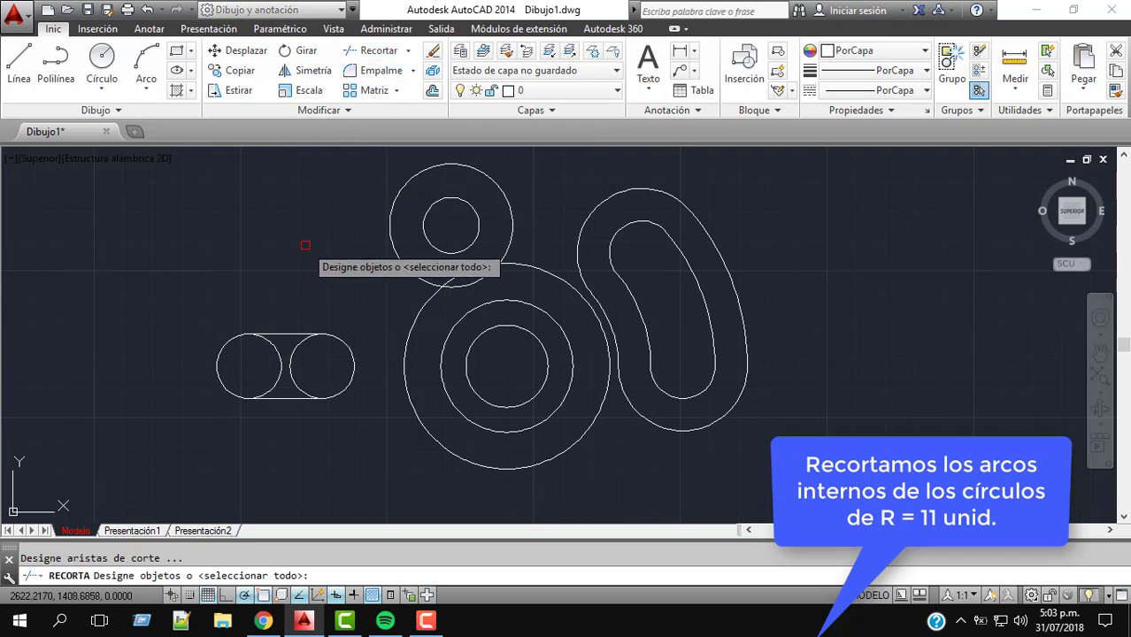
key(Return)
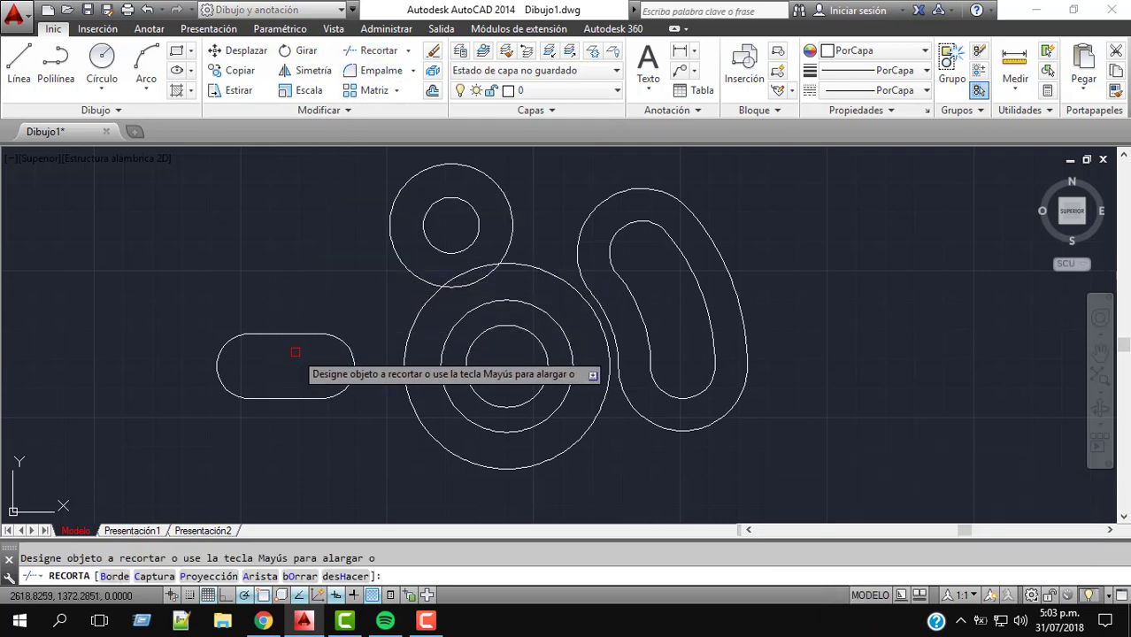
key(Return)
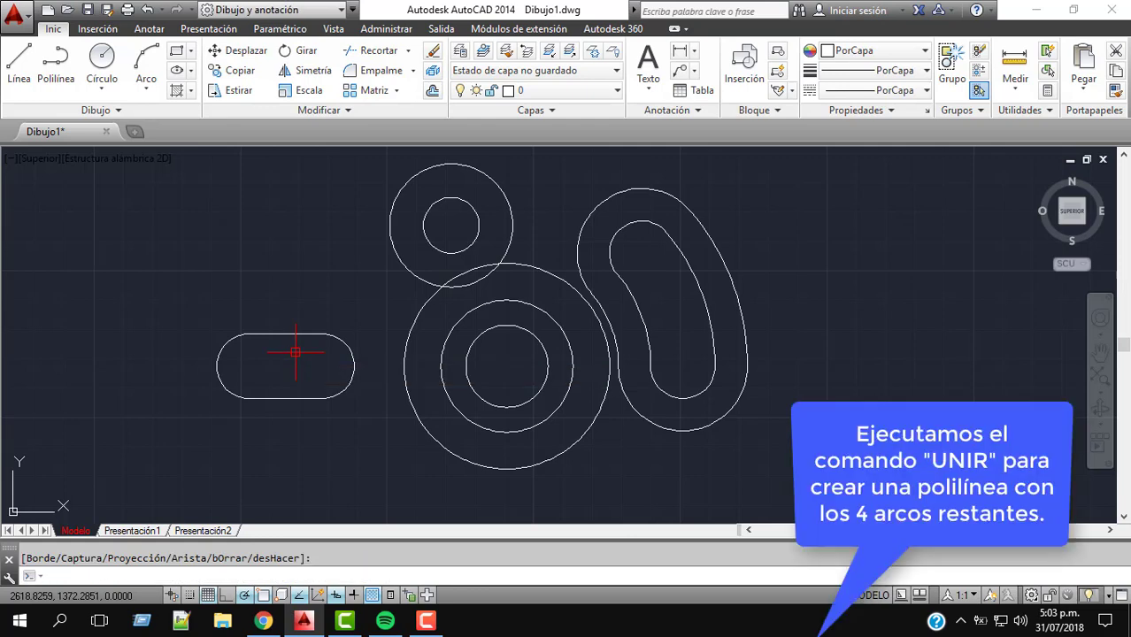
- Join the slot's two lines and two arcs into one polyline with UNIR
text(ur)
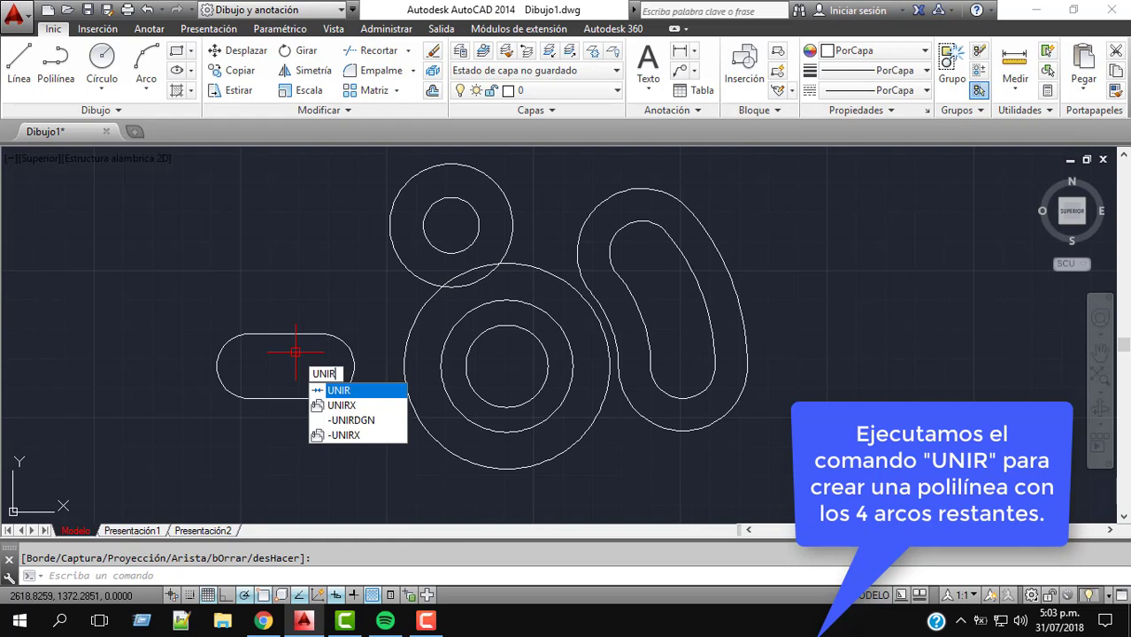
click(351, 394)
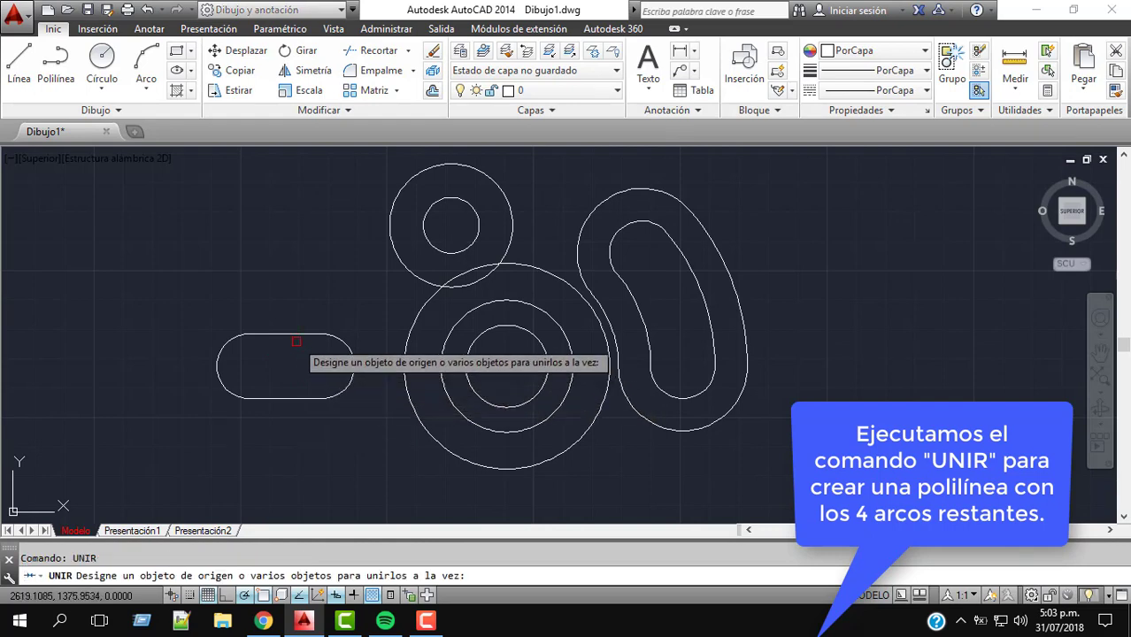
click(286, 333)
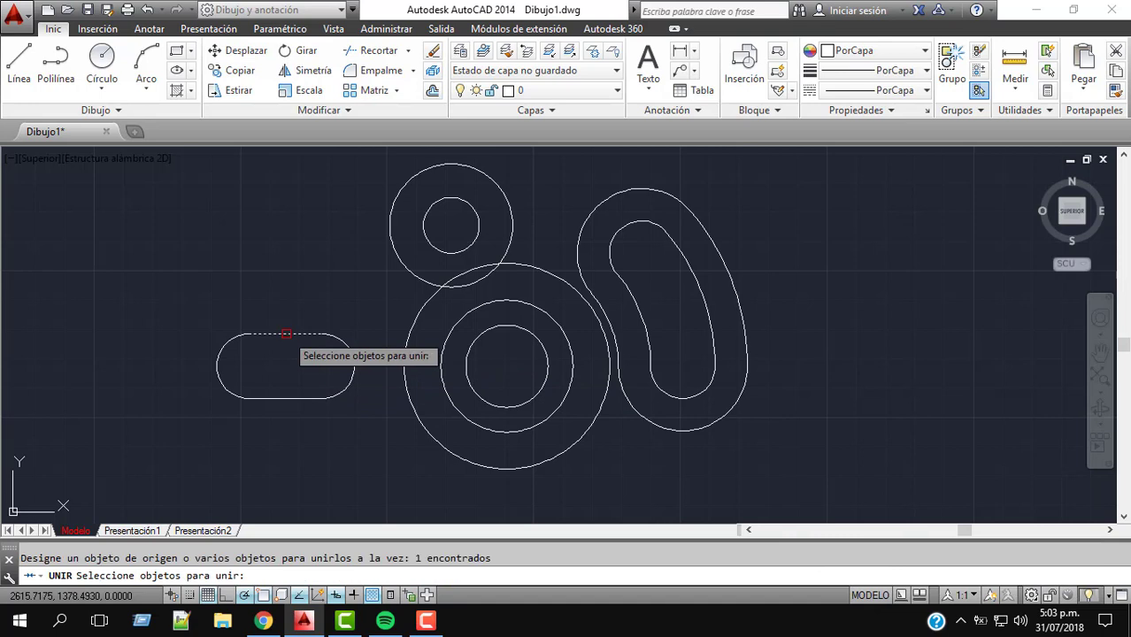
click(217, 365)
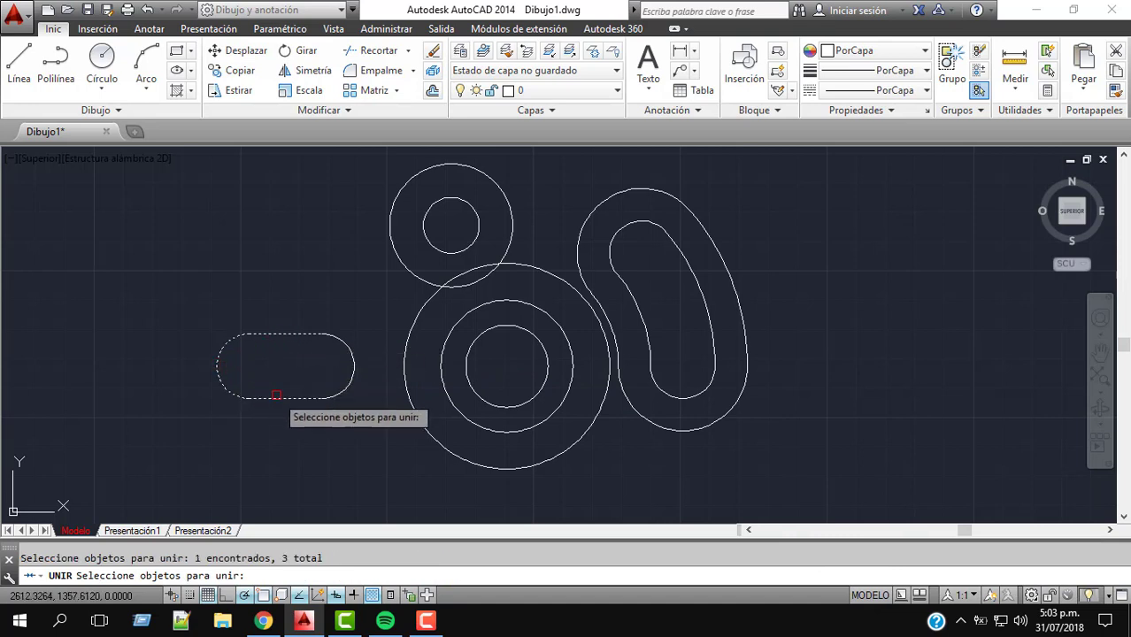
click(353, 376)
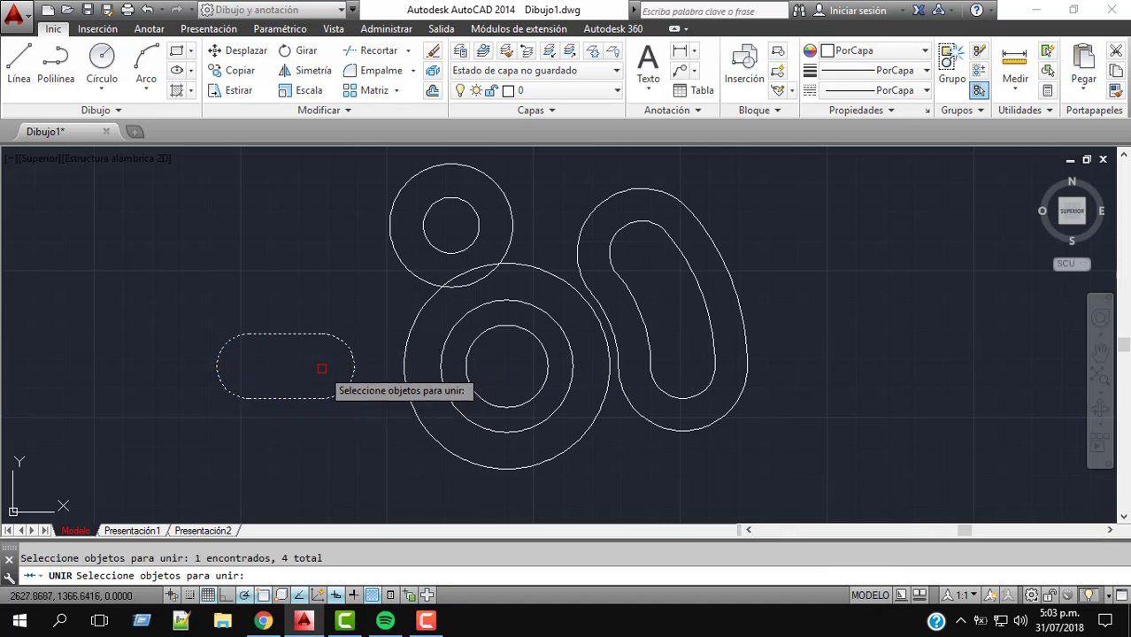
key(Return)
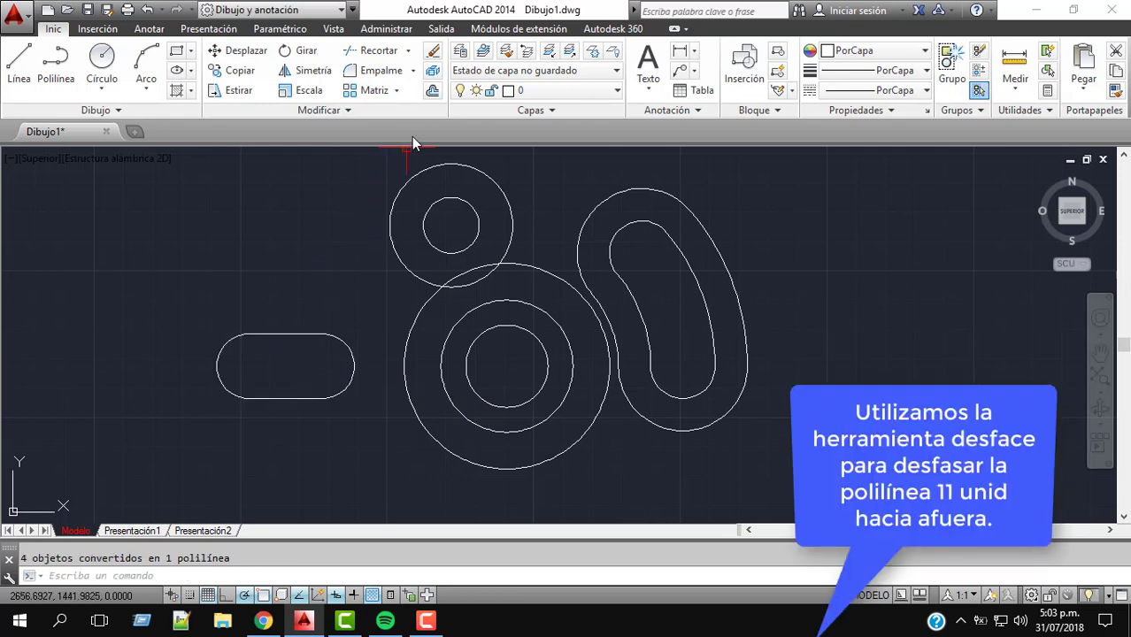
- Offset the slot polyline 11 units outward with Desfase
click(432, 91)
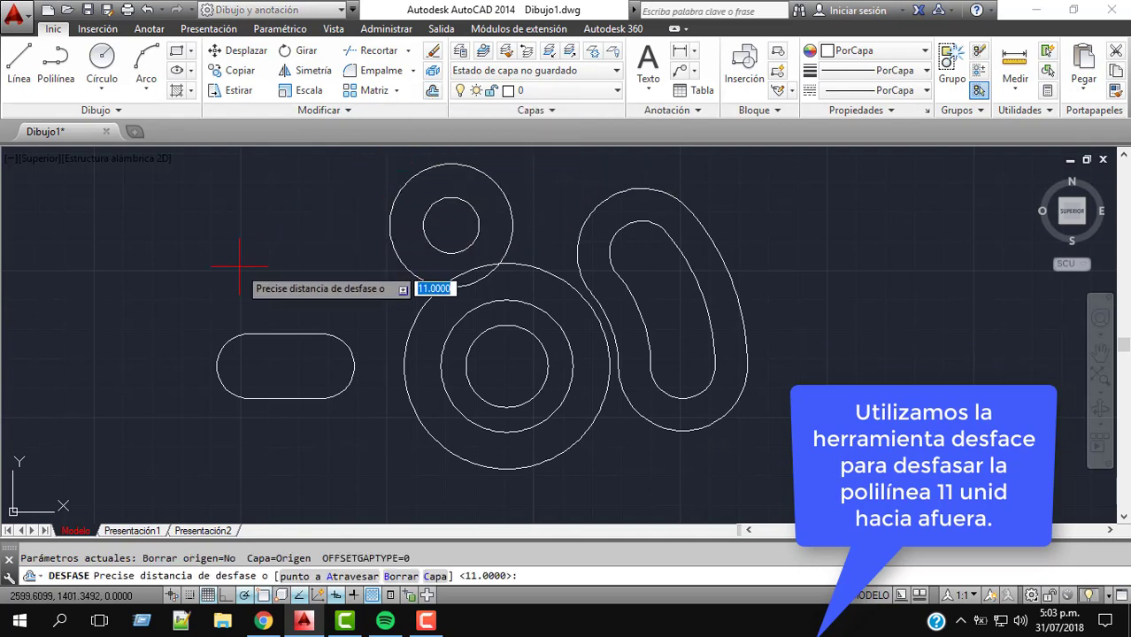
key(Return)
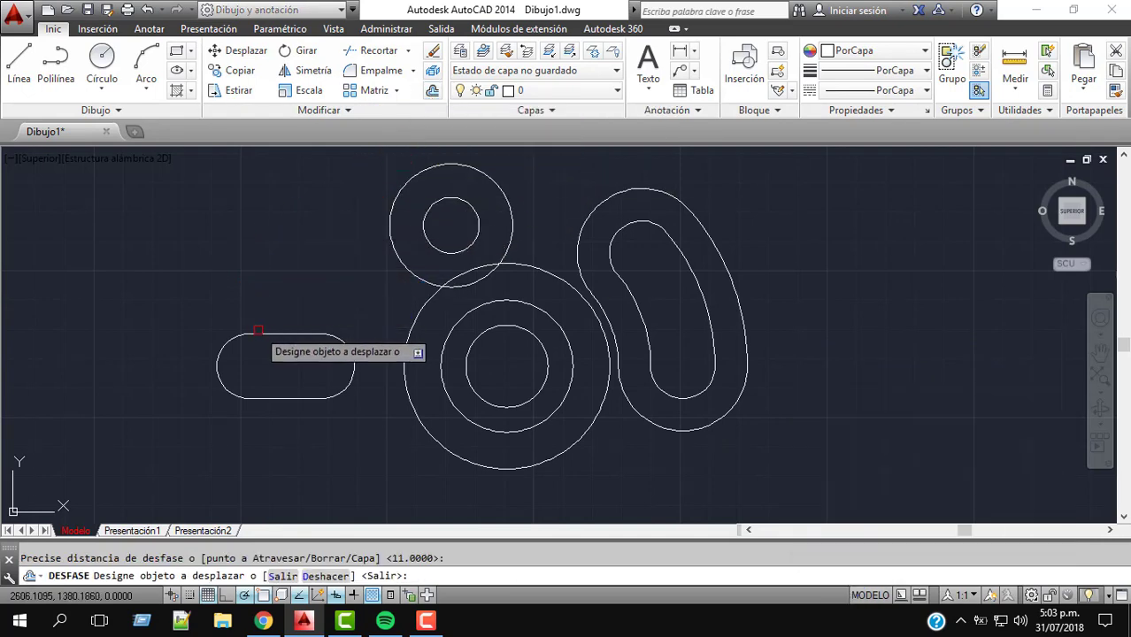
click(257, 334)
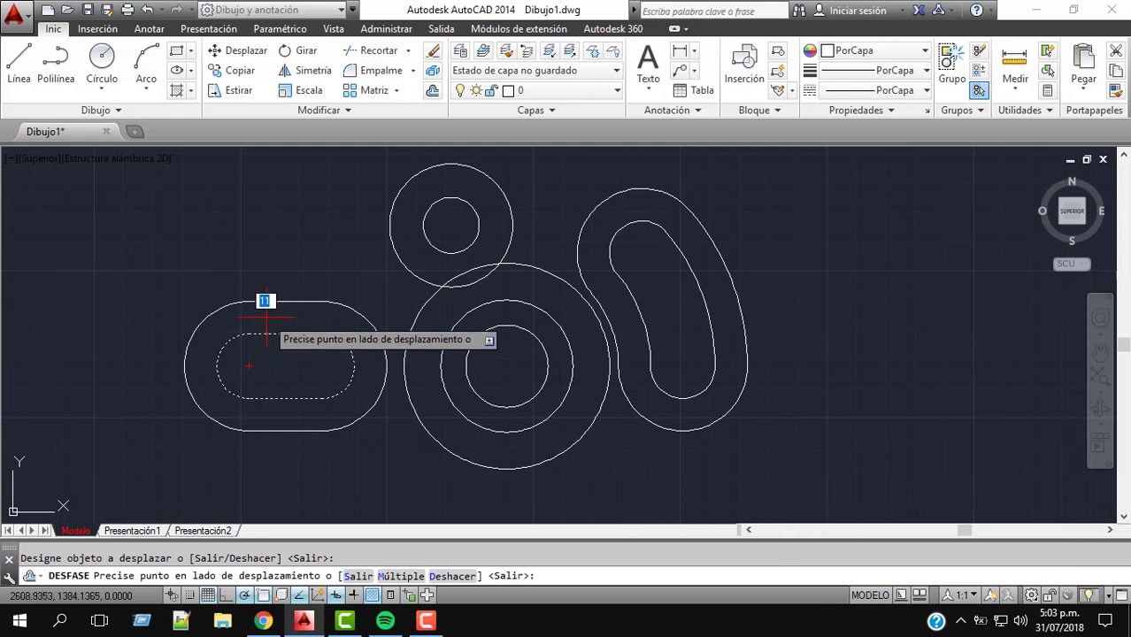
click(267, 316)
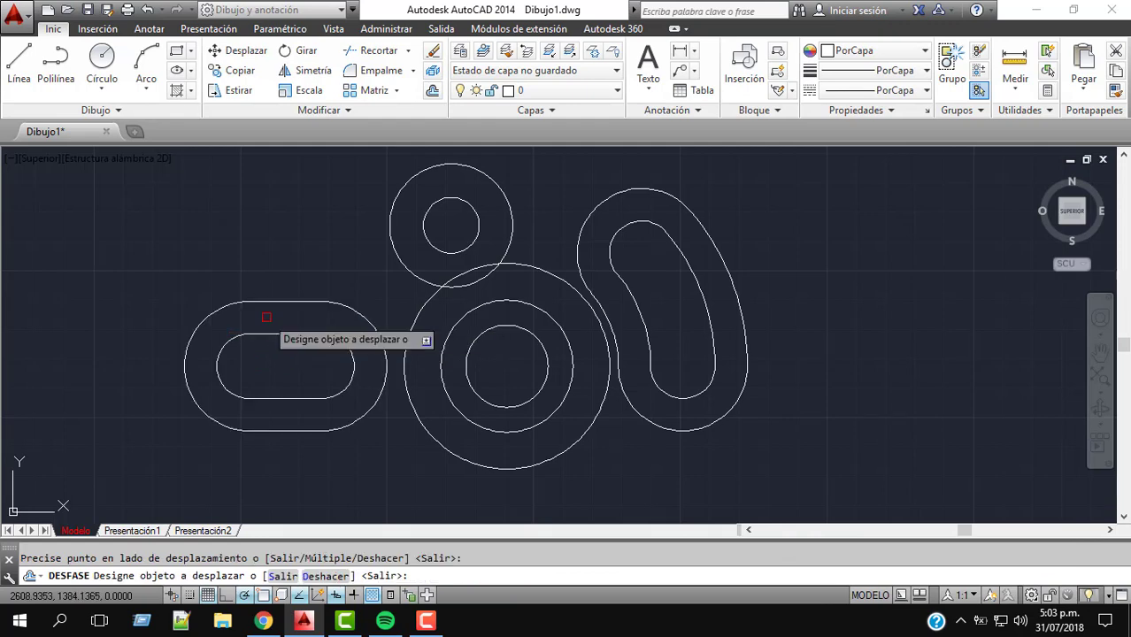
key(Return)
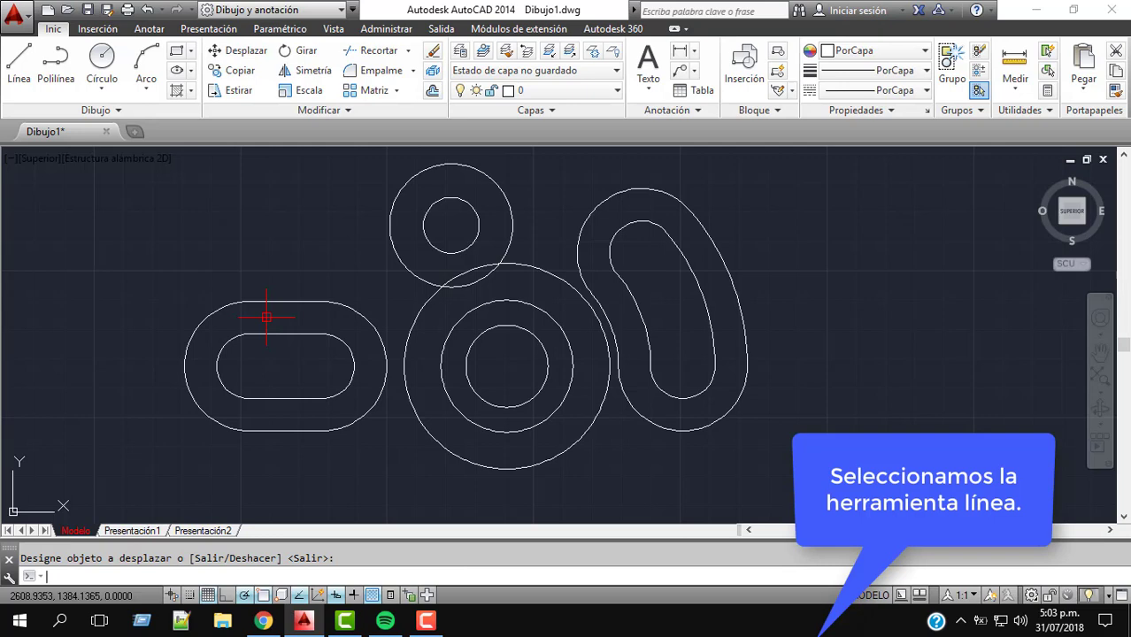
- Draw a line tangent to the outer slot's lower-left curve and the underside of the radius-35 circle
click(27, 85)
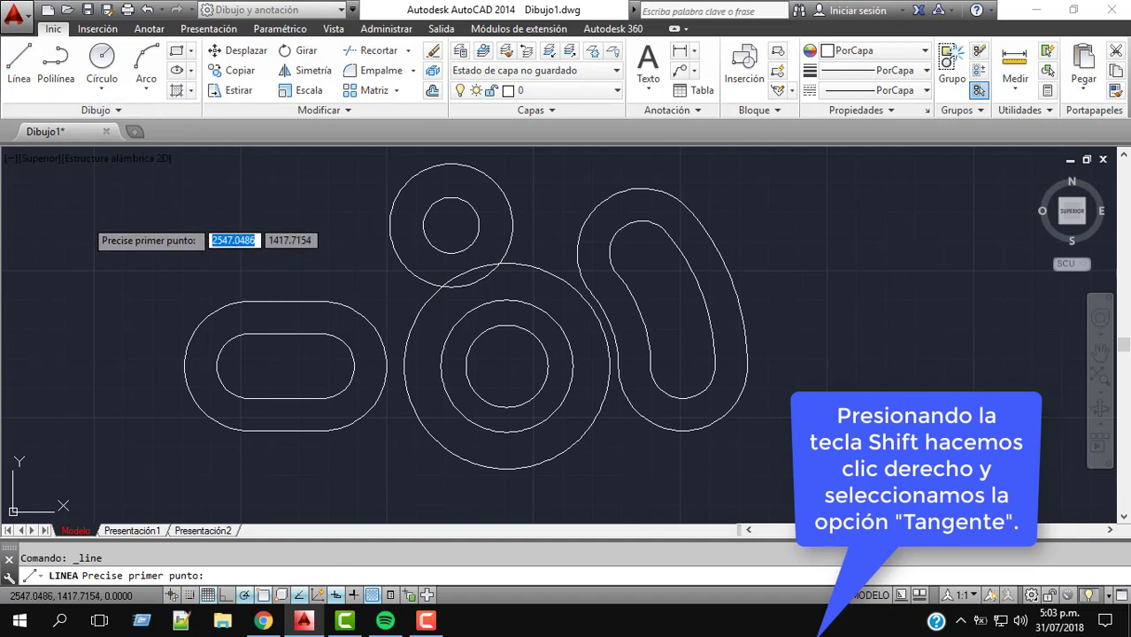
shift+right_click(86, 217)
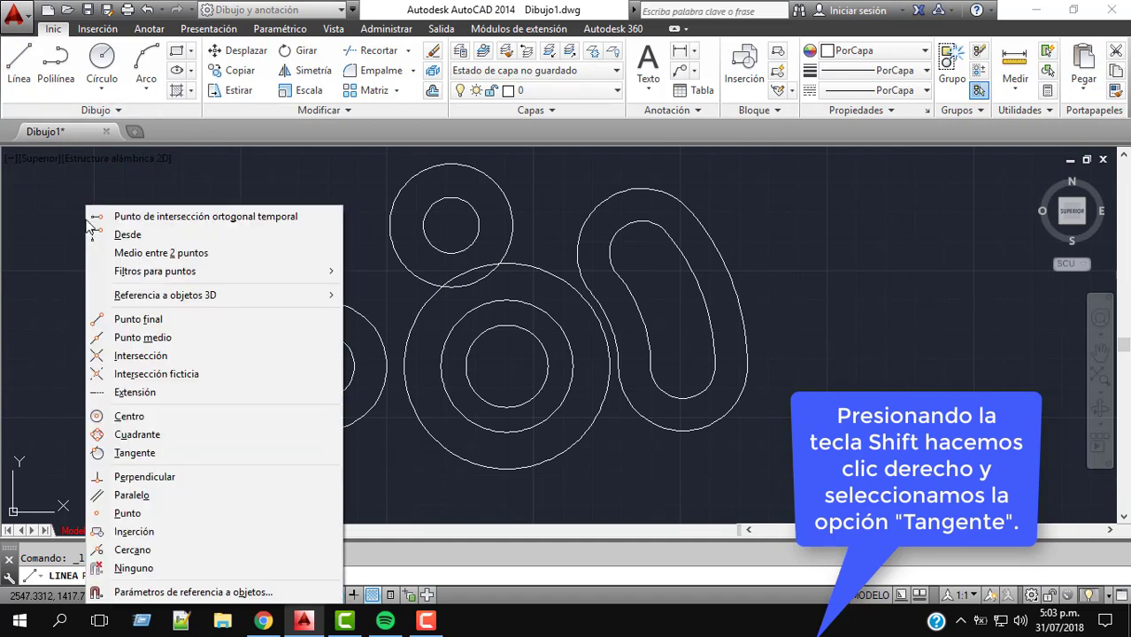
click(132, 453)
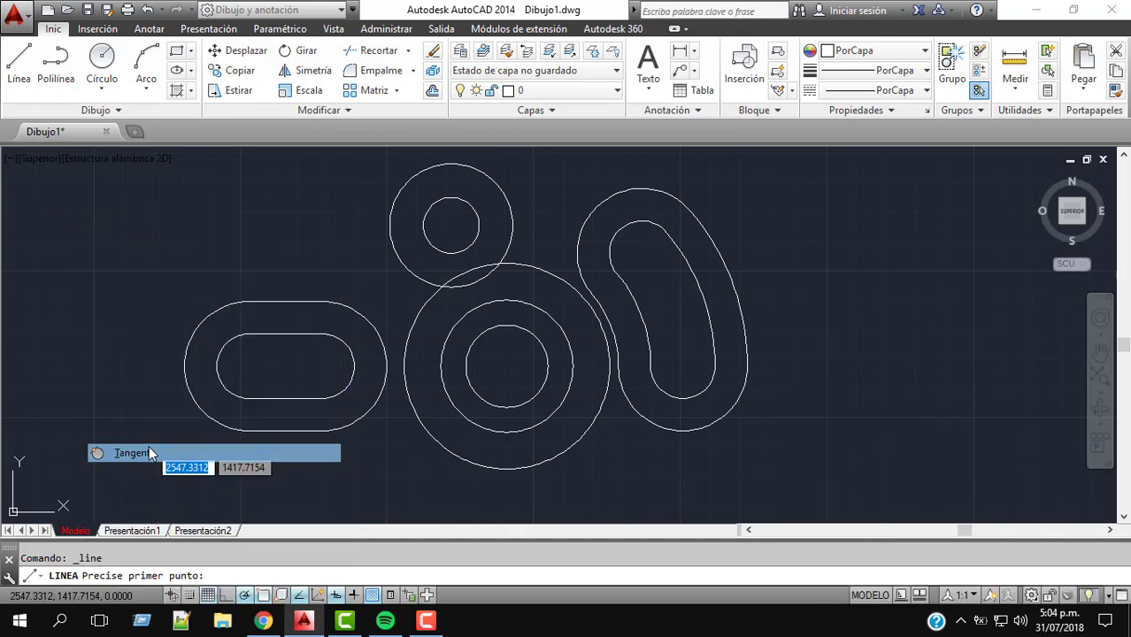
click(208, 417)
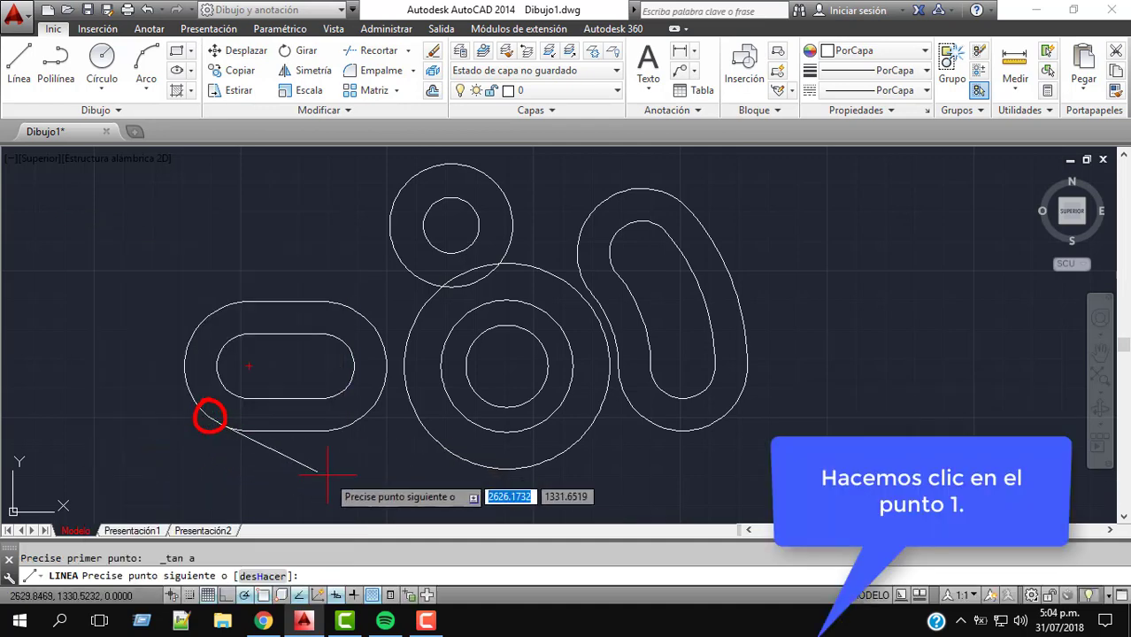
shift+right_click(426, 490)
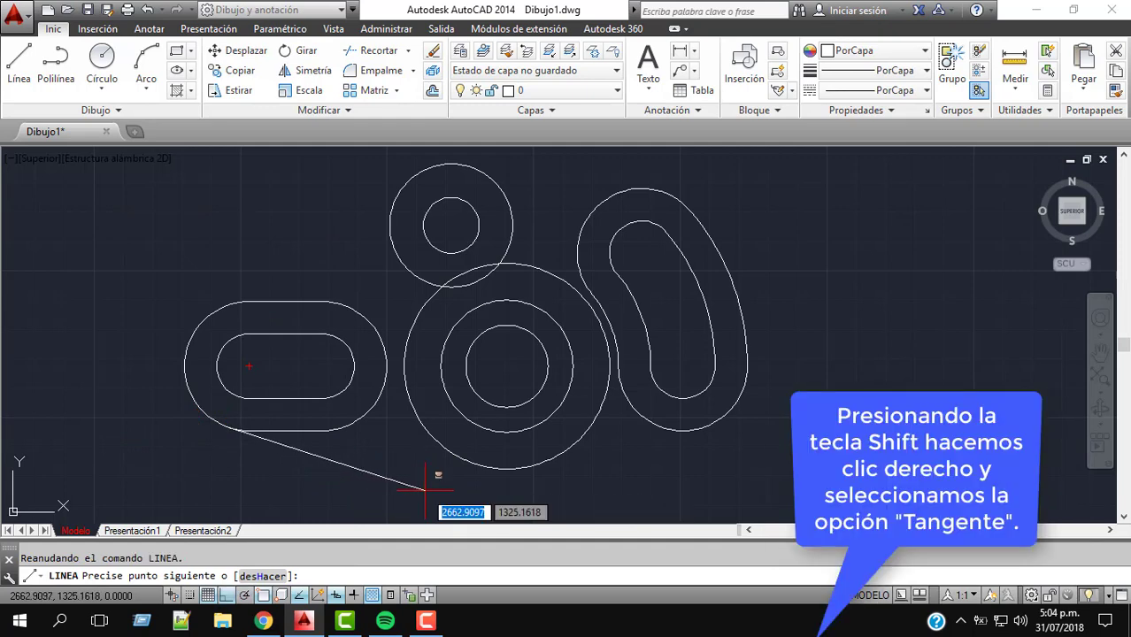
shift+right_click(425, 489)
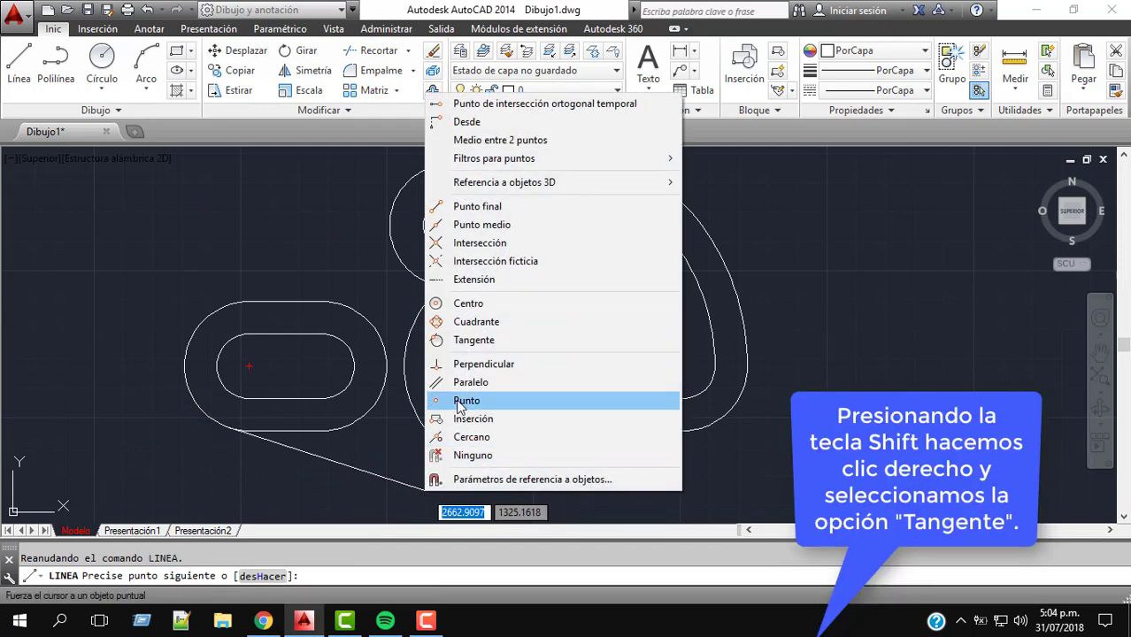
click(475, 340)
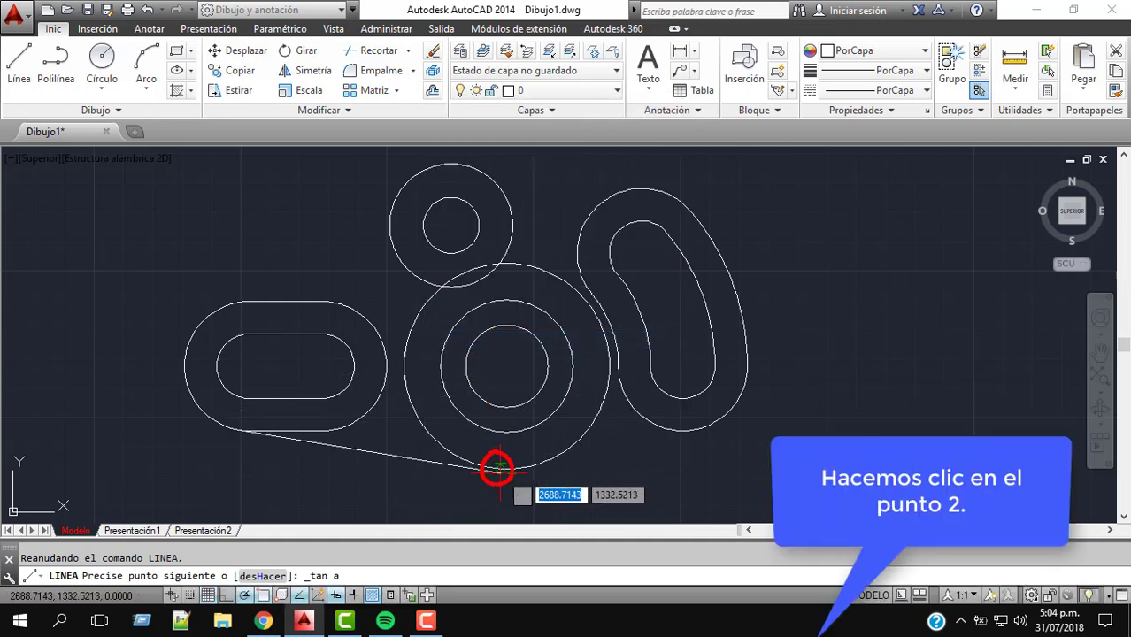
click(496, 468)
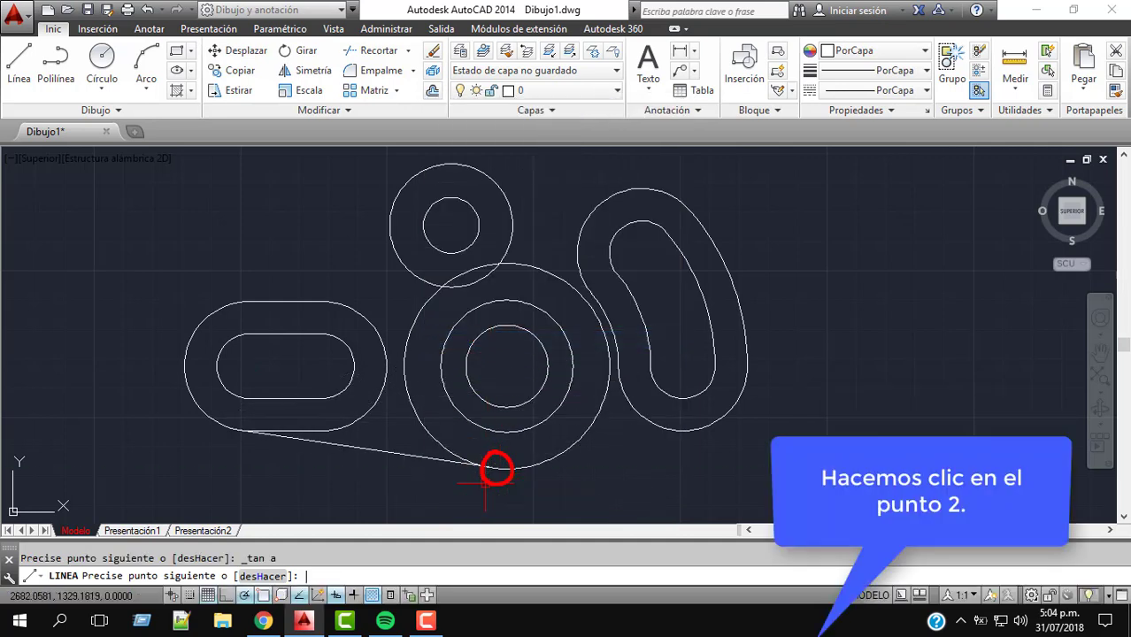
key(Return)
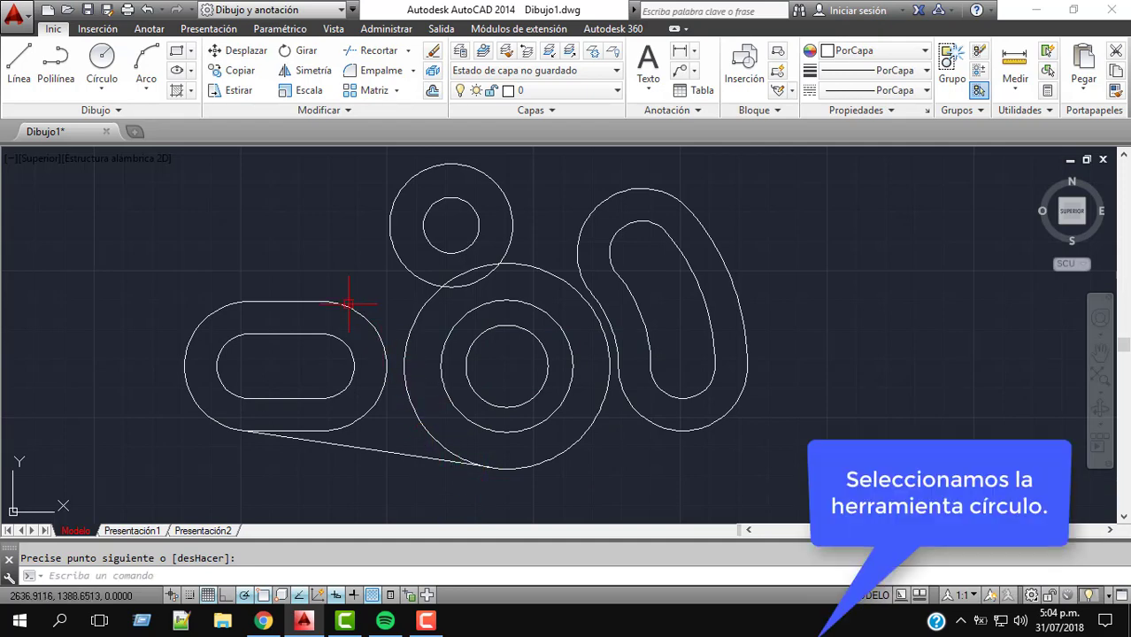
- Draw a radius-45 circle tangent to the outer slot outline and the radius-21 circle
click(107, 66)
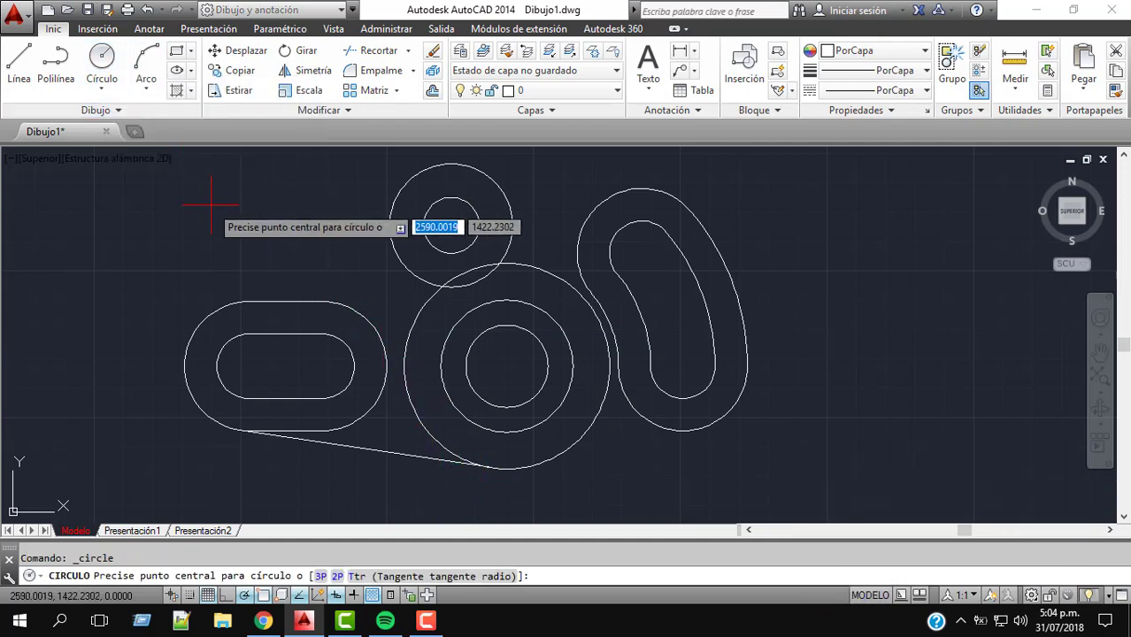
text(t)
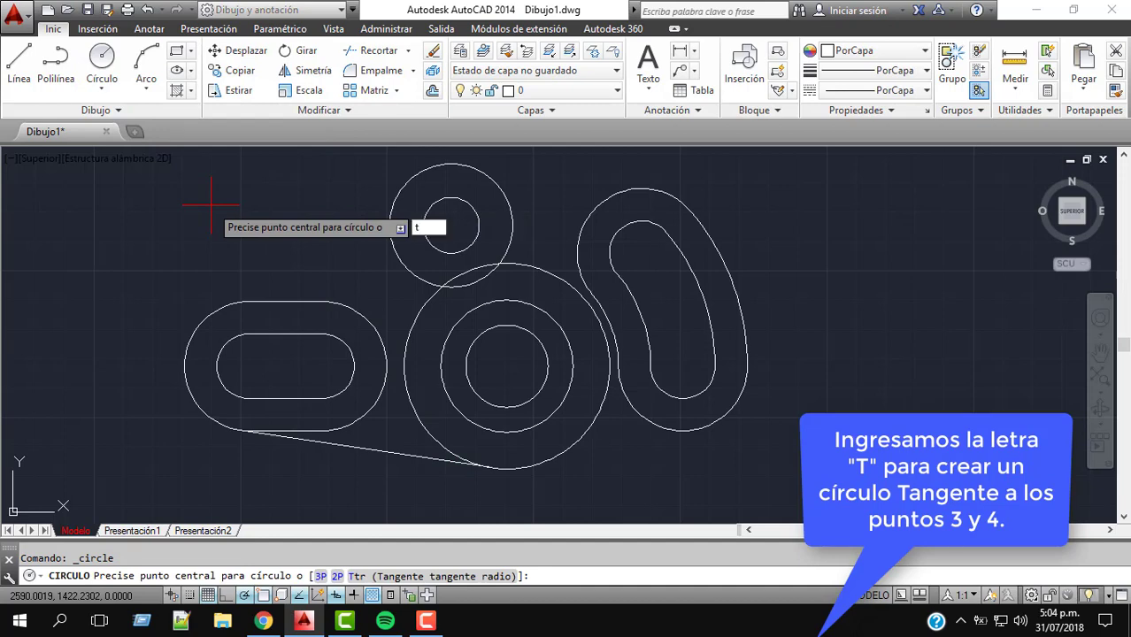
key(Return)
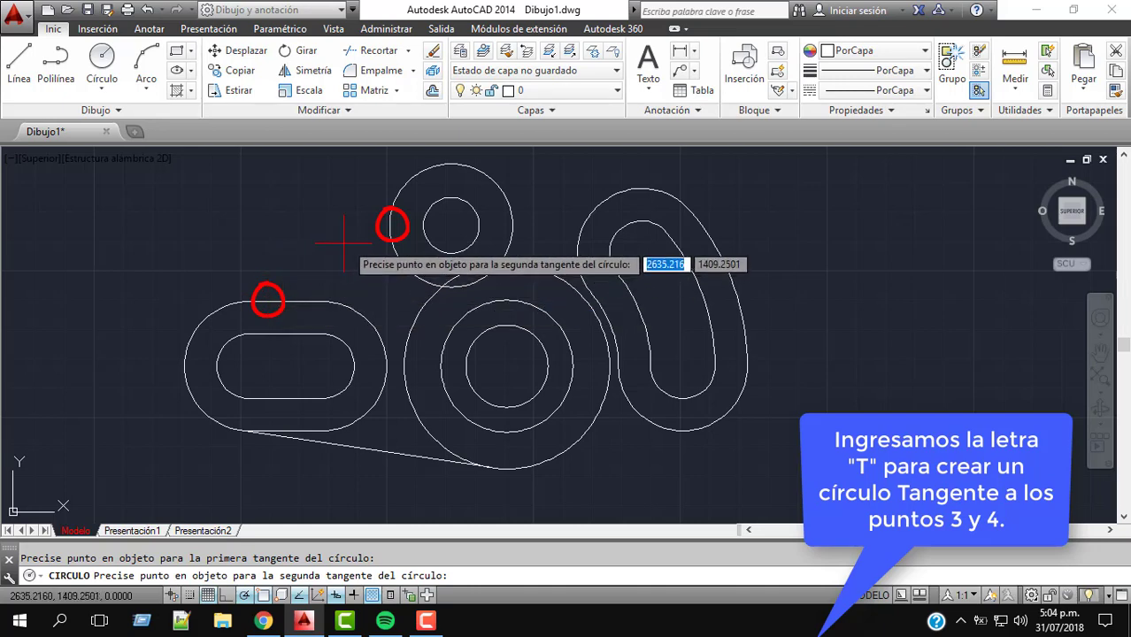
click(390, 226)
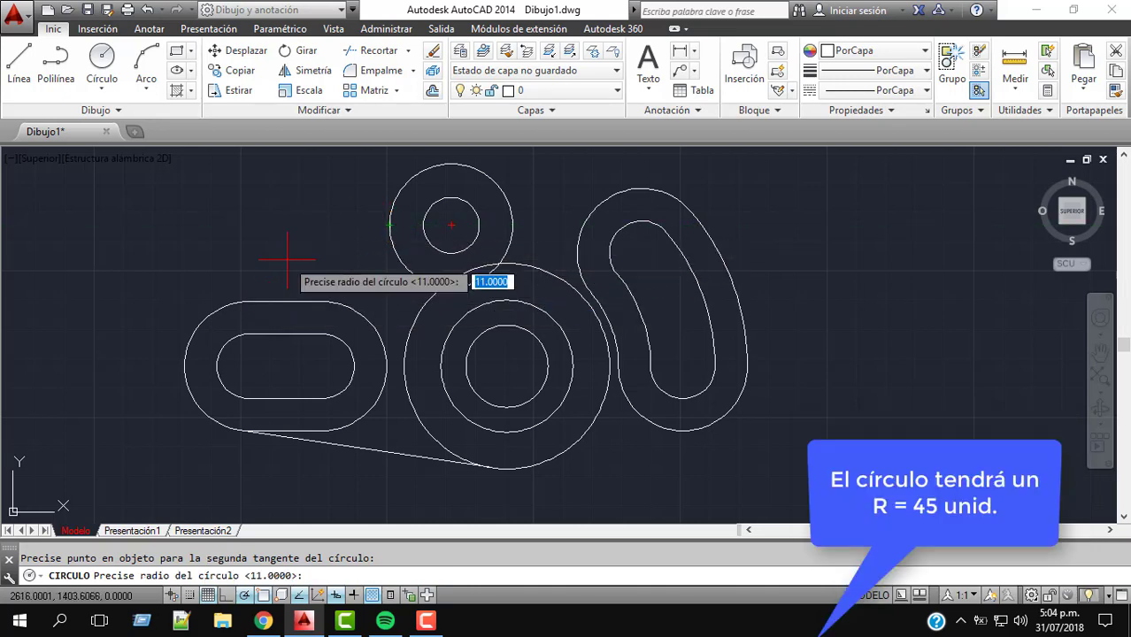
text(45)
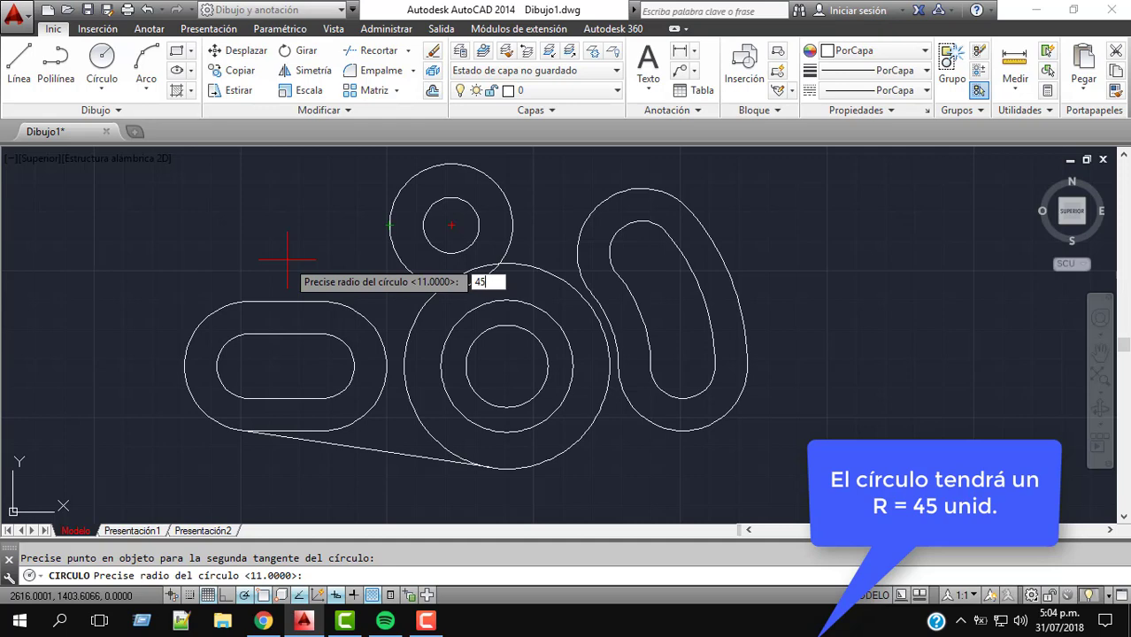
key(Return)
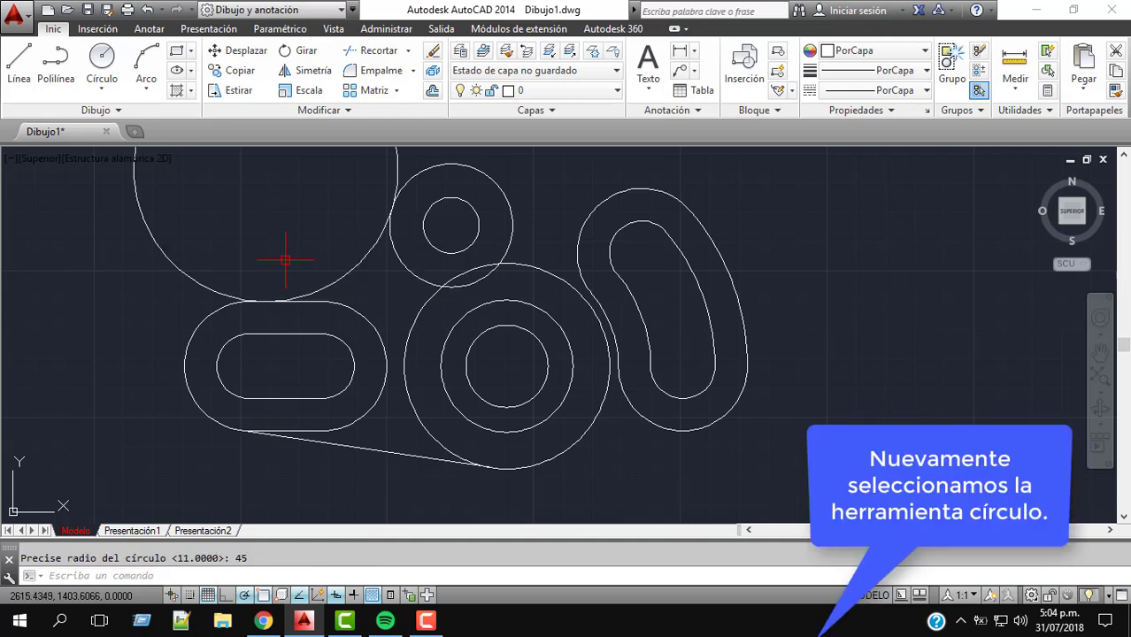
- Draw a radius 16 circle tangent to the radius-21 circle and the top of the right slot
click(102, 61)
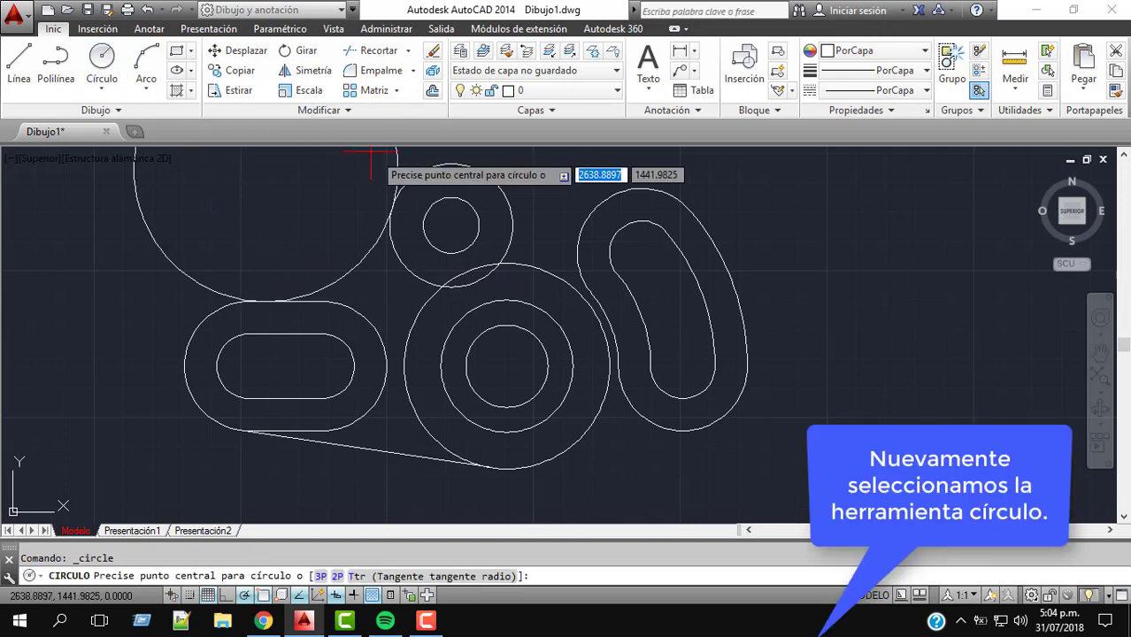
text(t)
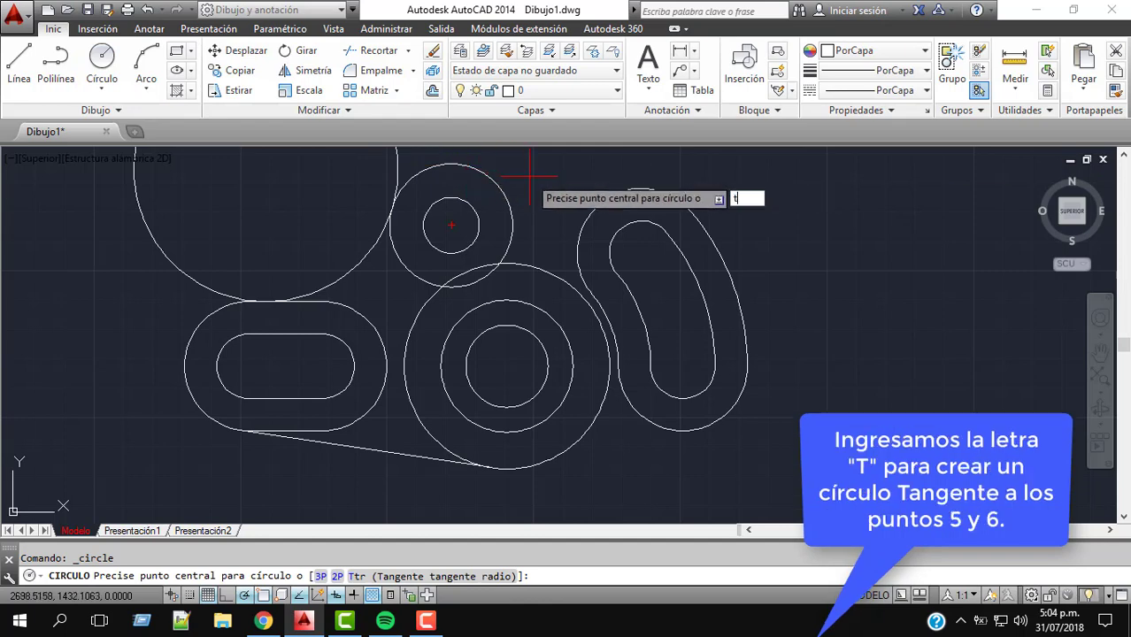
key(Return)
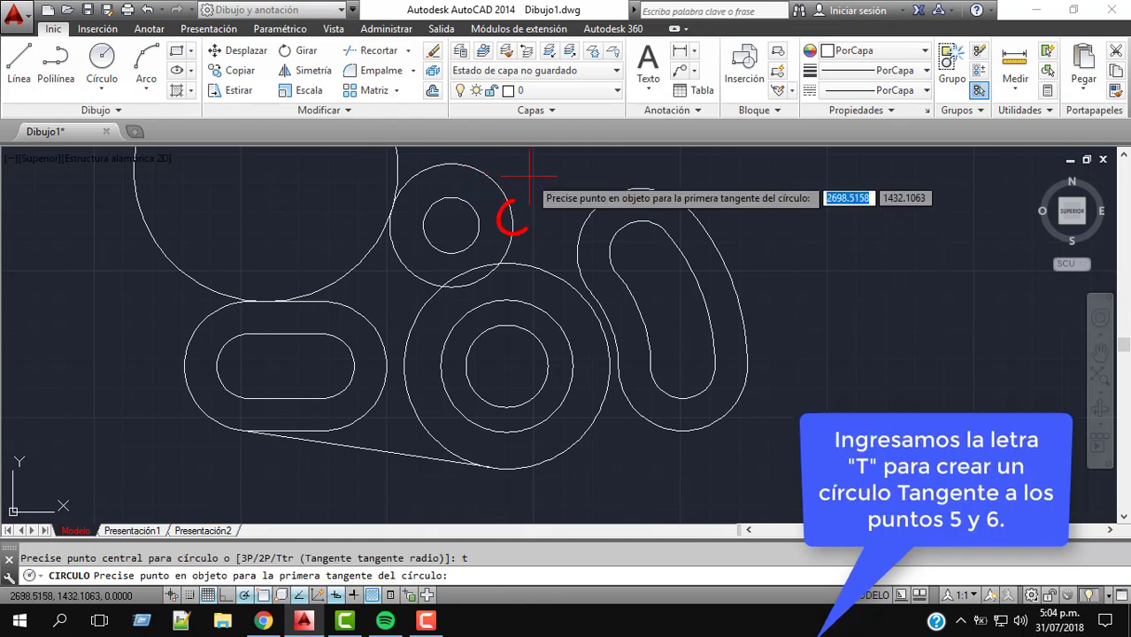
click(512, 215)
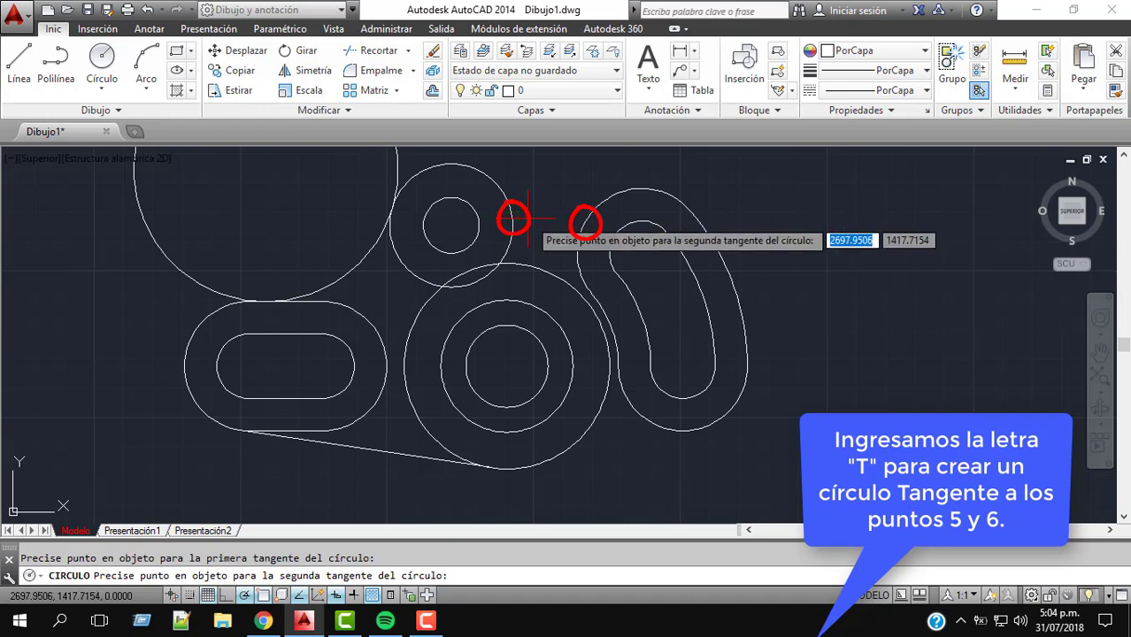
click(584, 220)
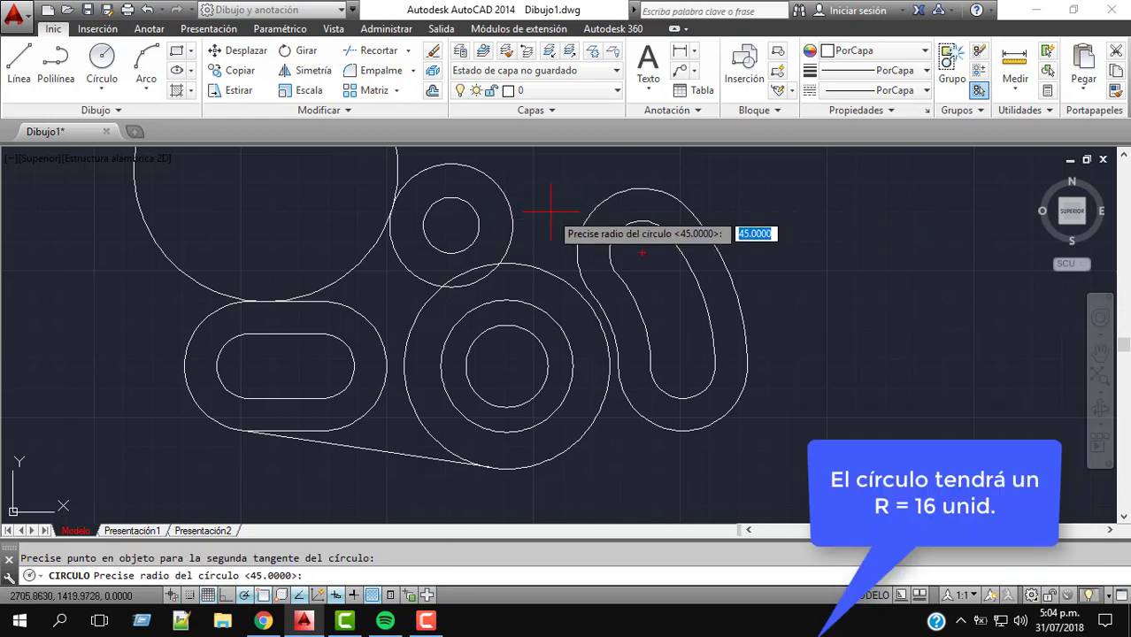
text(16)
key(Return)
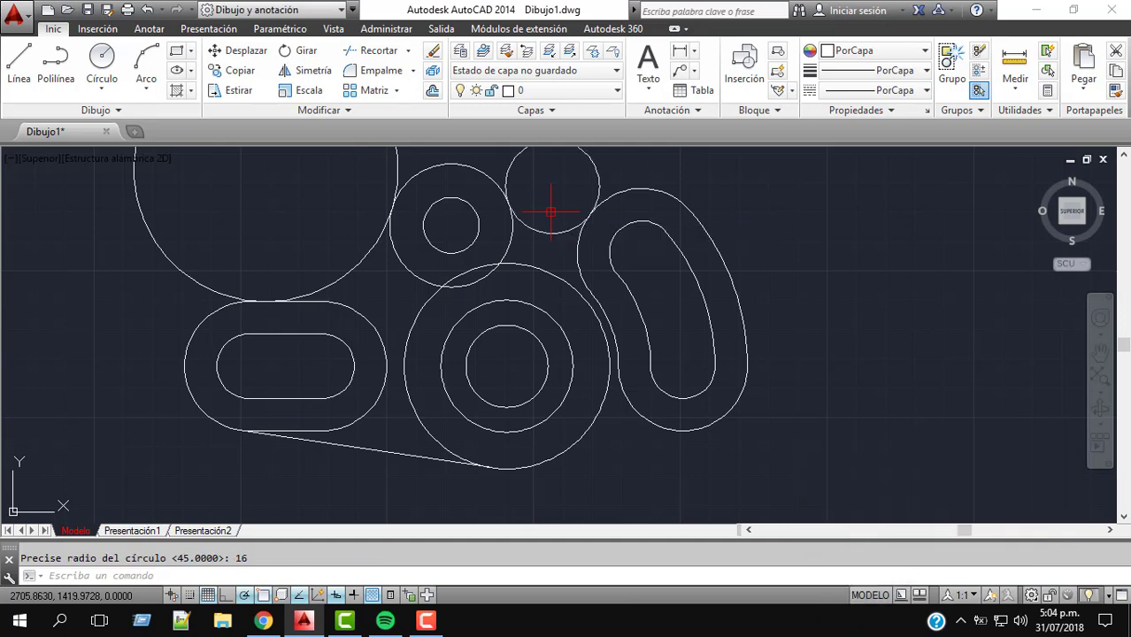
key(Return)
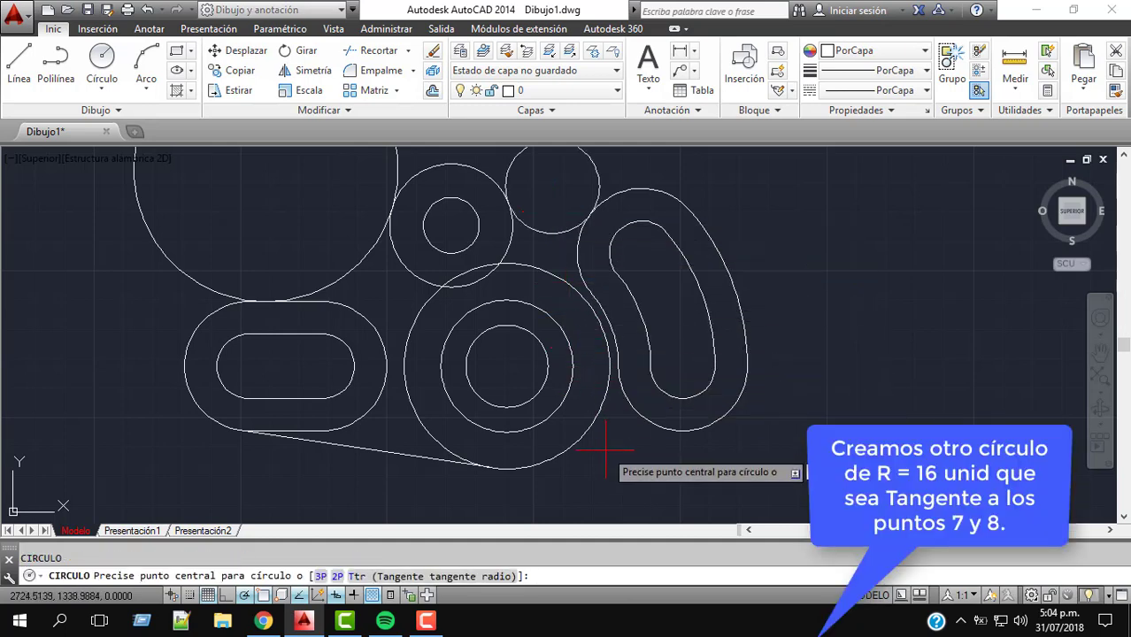
- Add a second radius 16 circle tangent to the radius-35 circle and the slot's lower end
text(t)
key(Return)
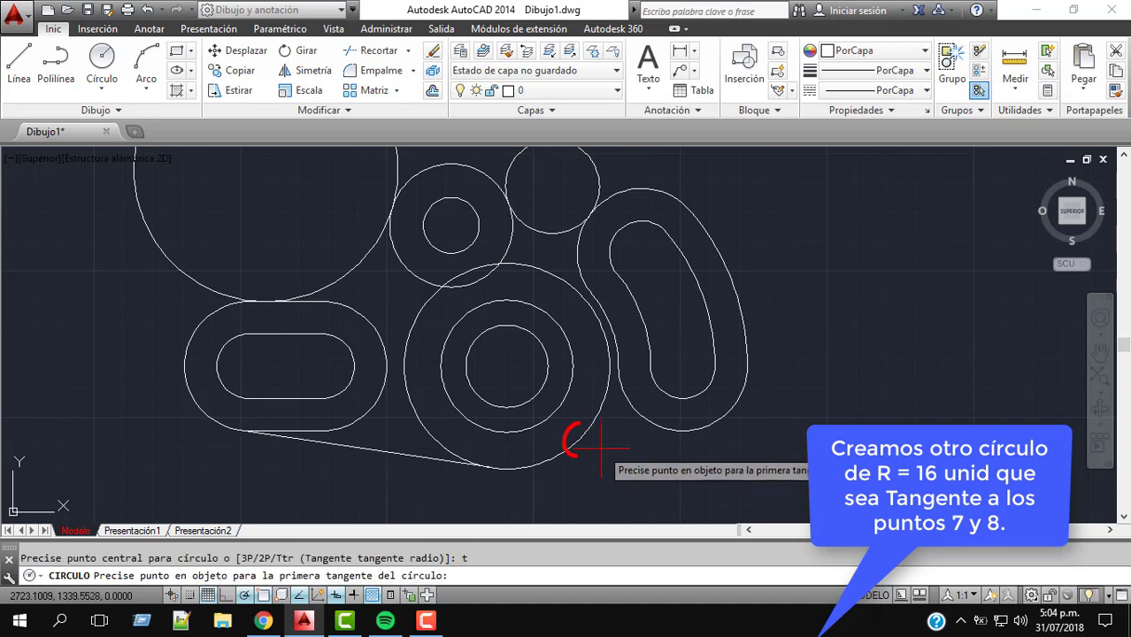
click(579, 440)
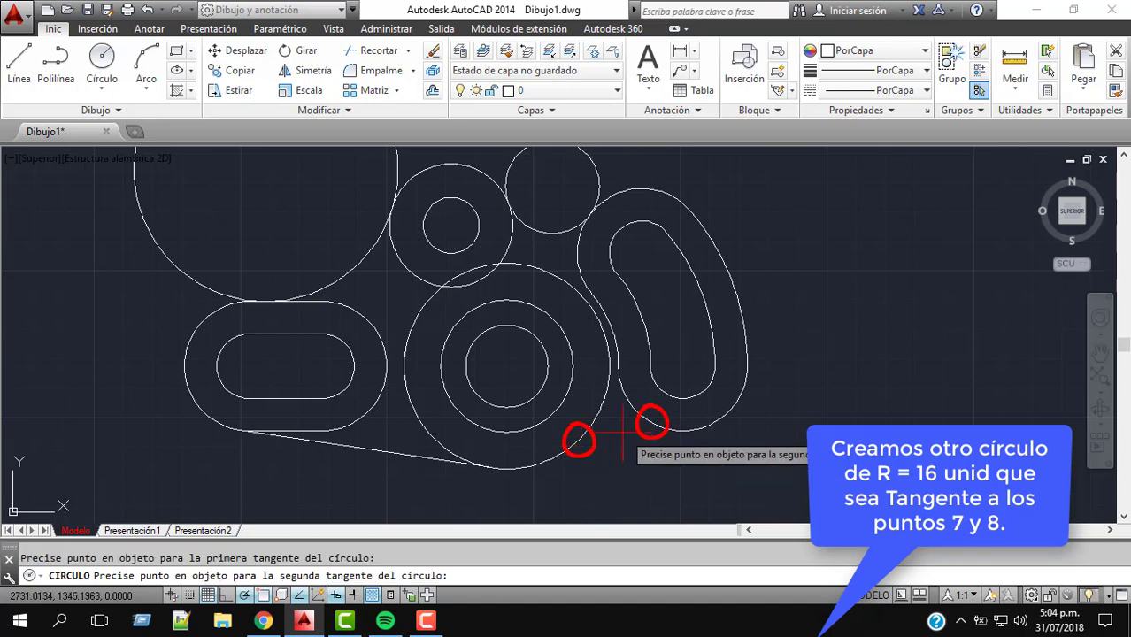
click(649, 424)
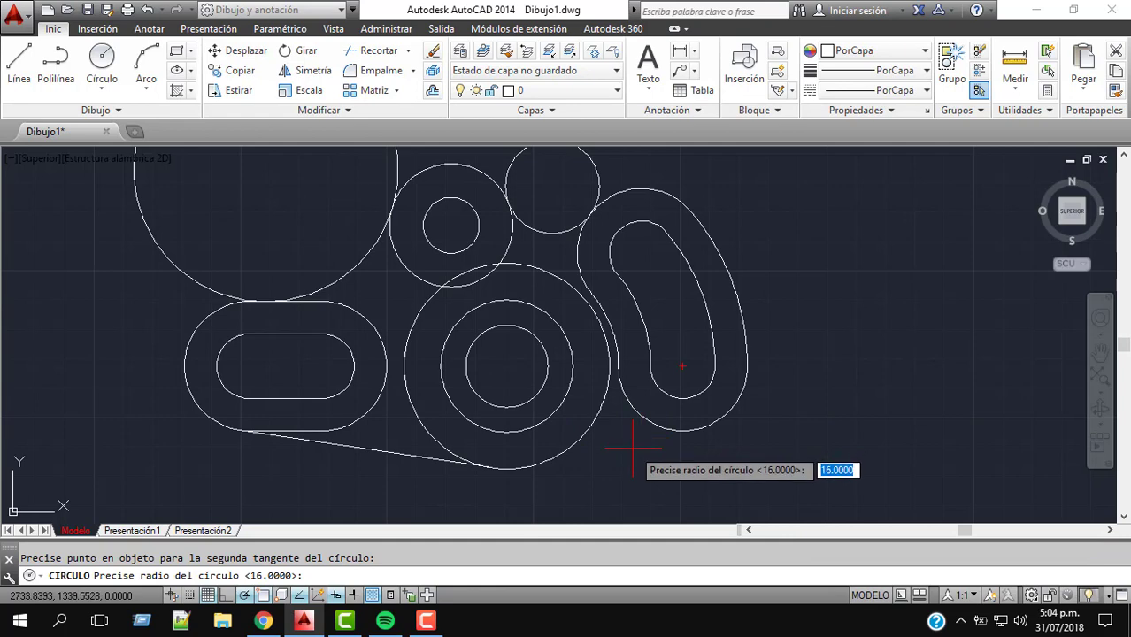
key(Return)
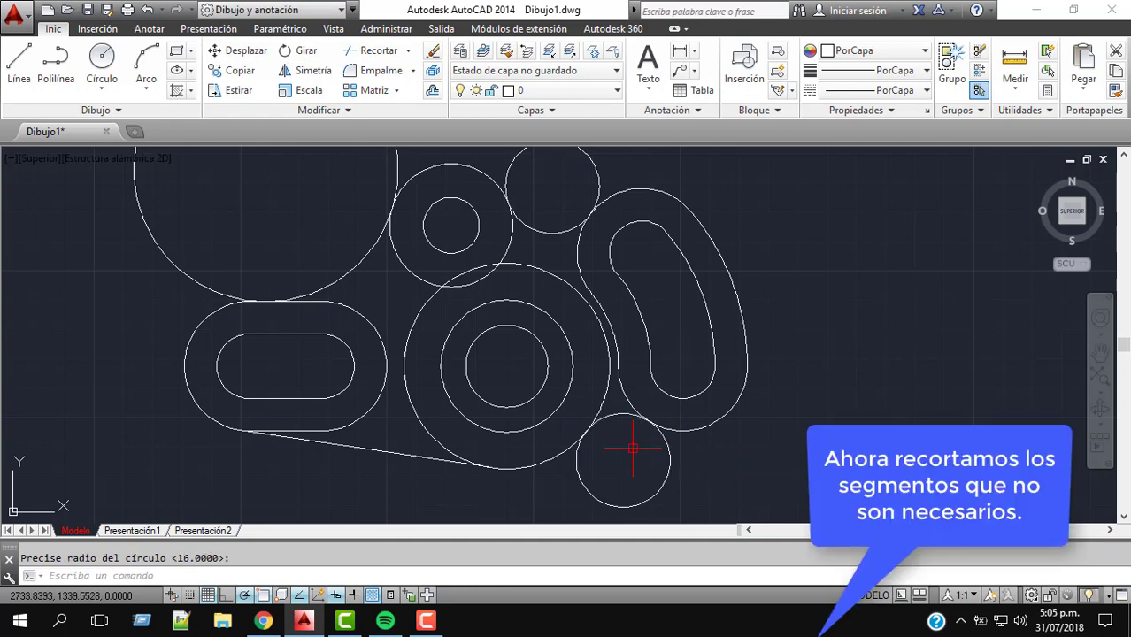
- Trim the excess arcs of the radius-45, both radius-16 and the radius-35 circles
click(387, 58)
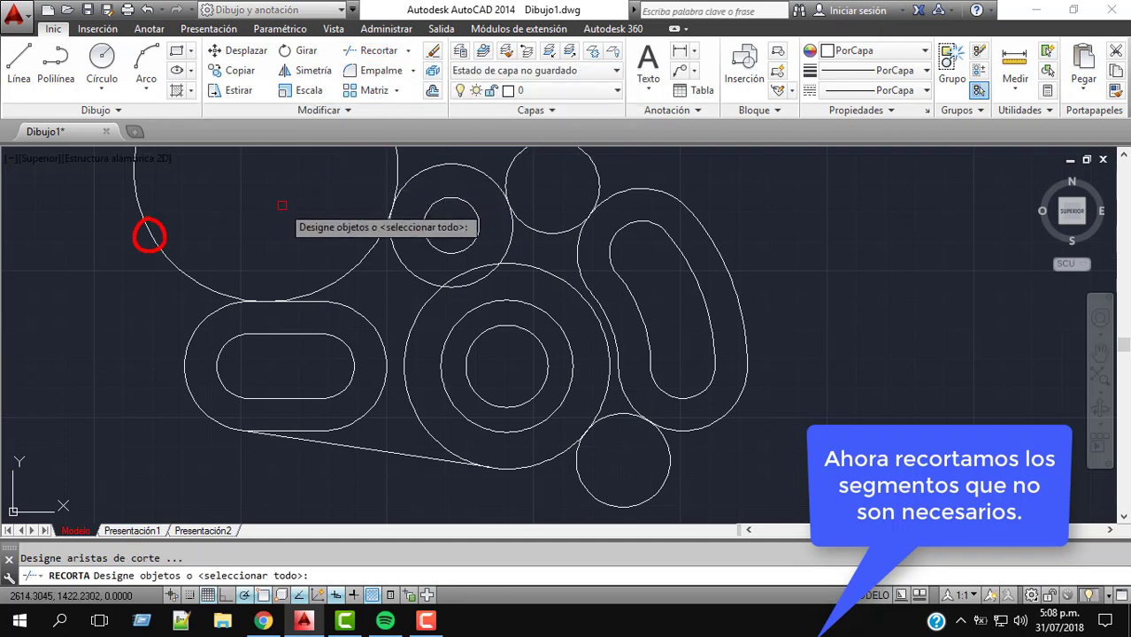
key(Return)
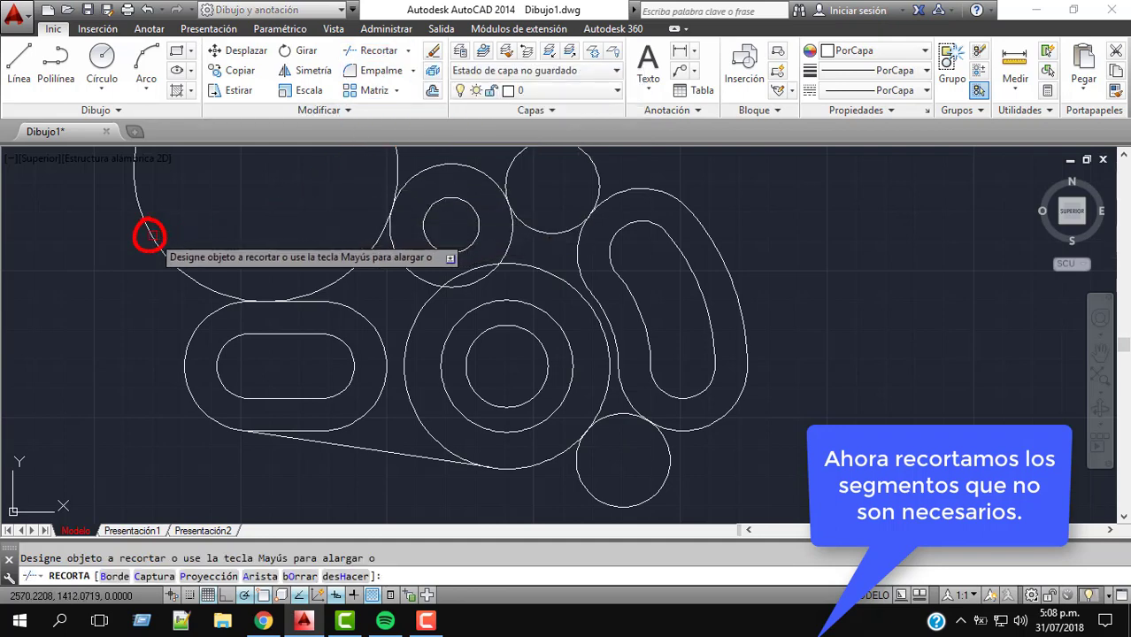
click(149, 235)
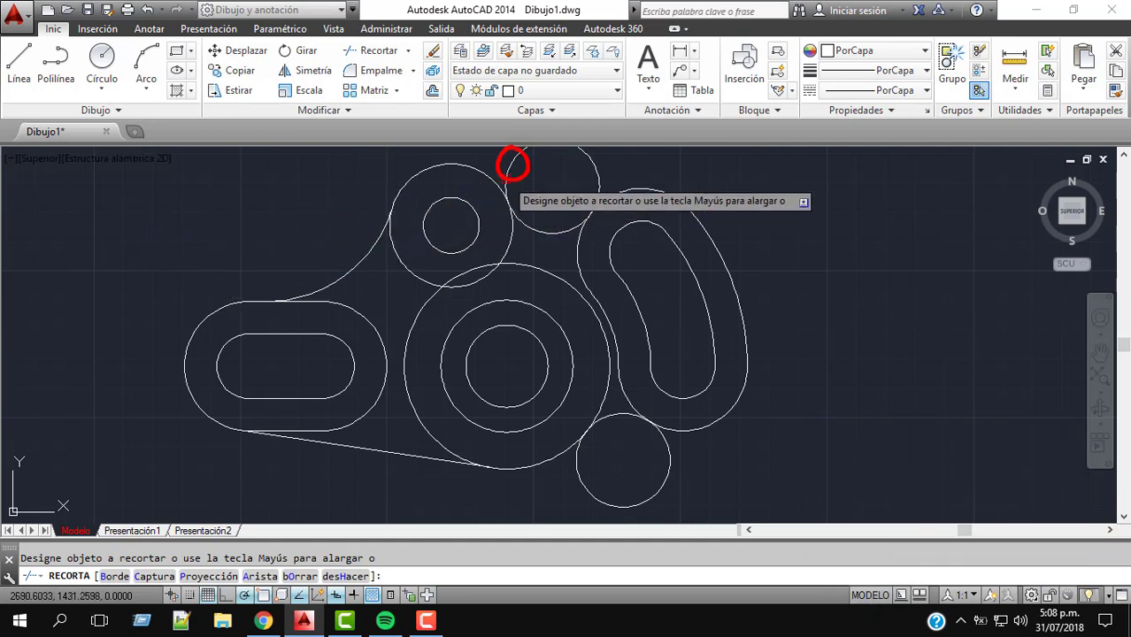
click(513, 165)
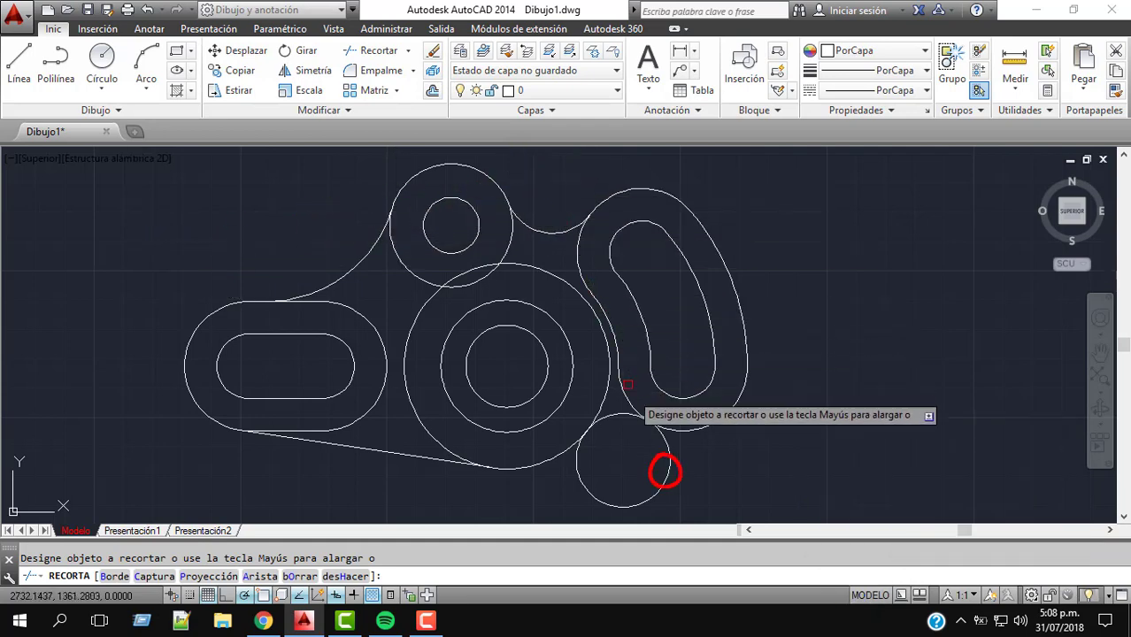
click(665, 470)
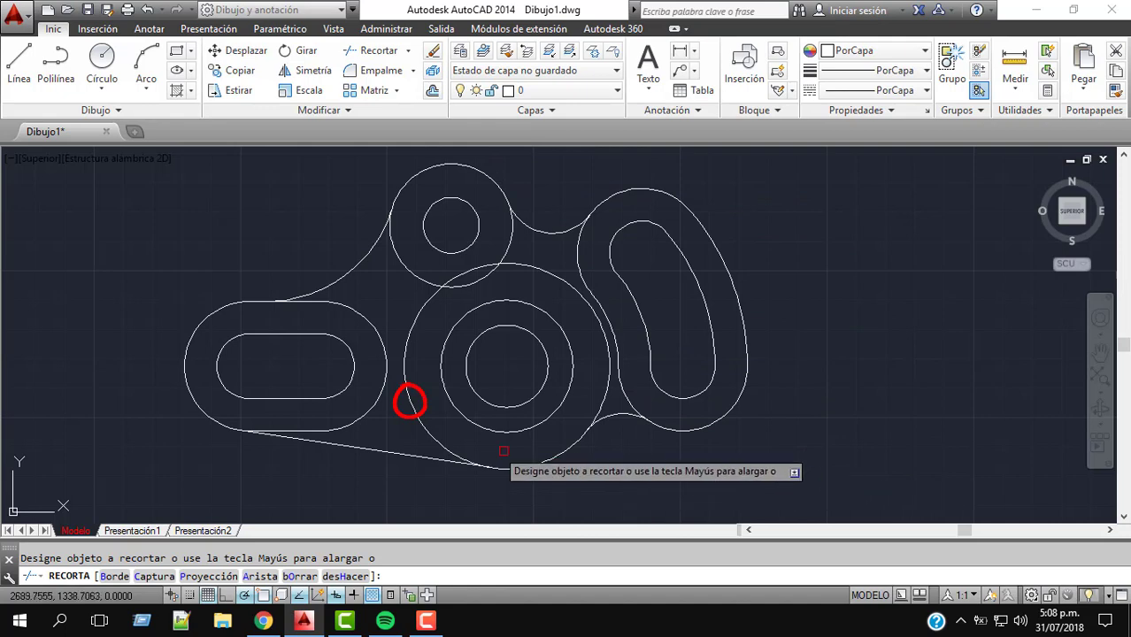
click(406, 400)
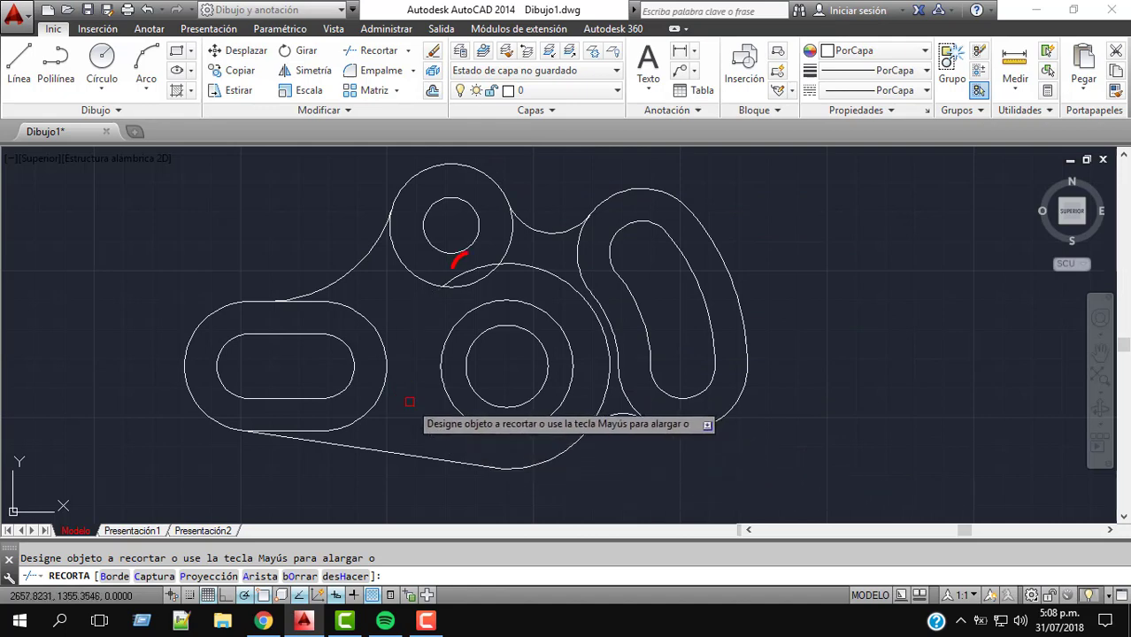
click(466, 269)
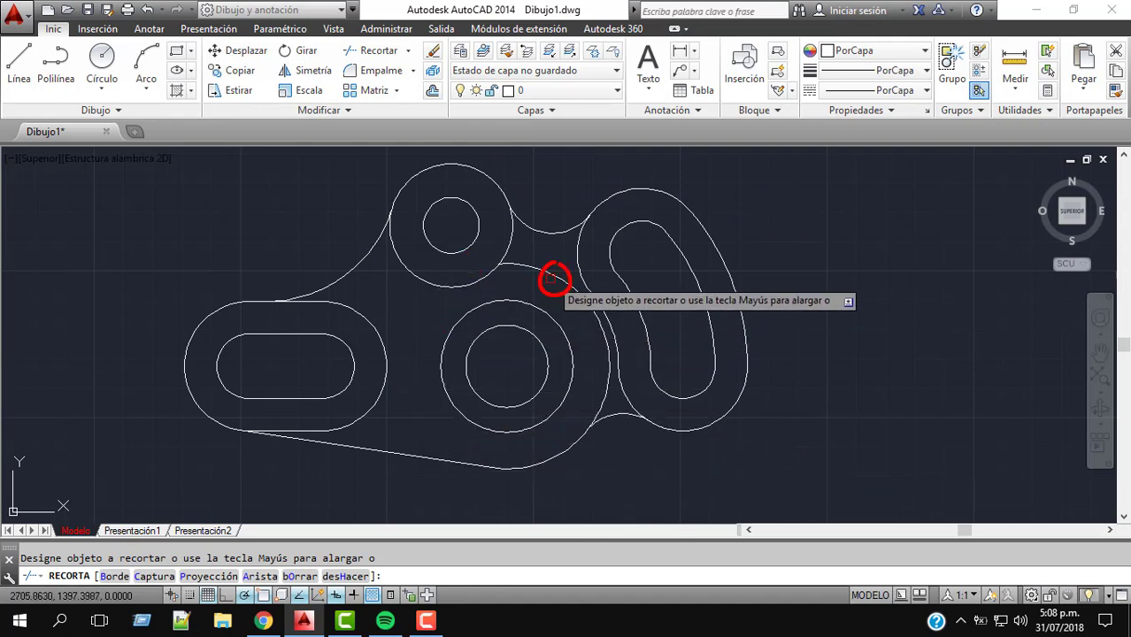
key(Return)
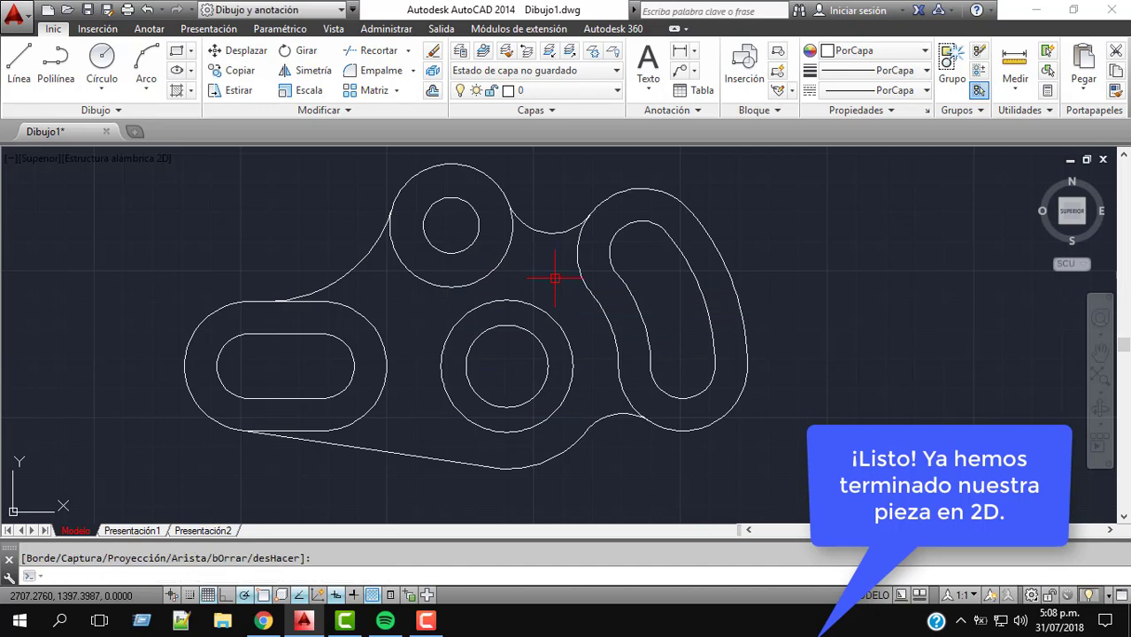